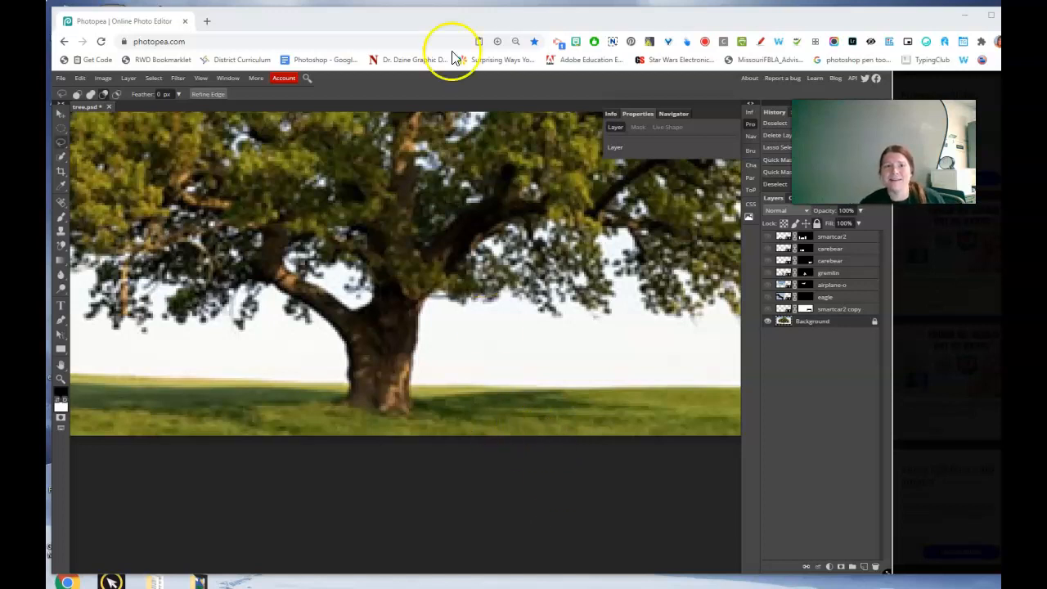
- Show the gremlin layer briefly to check how it overlaps the tree trunk, then hide it again
double_click(381, 18)
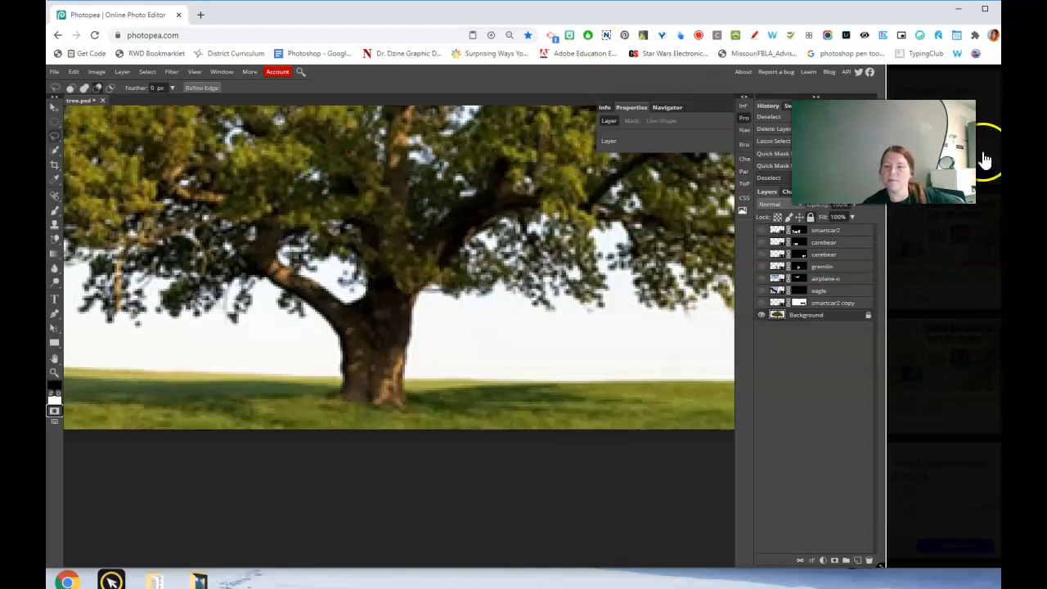
click(761, 266)
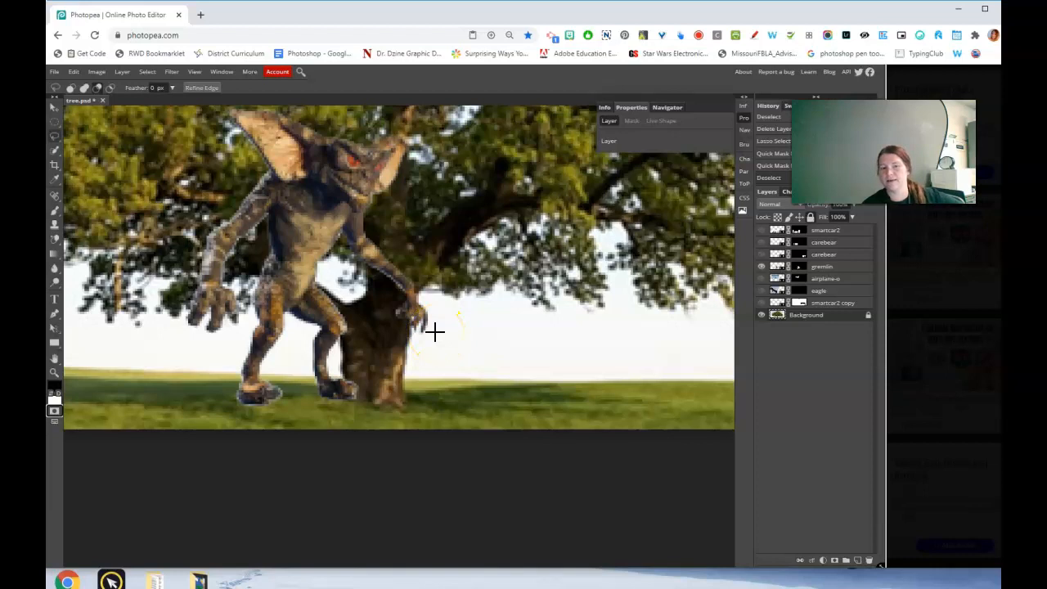
mouse_move(435, 330)
mouse_down()
mouse_move(375, 277)
mouse_move(371, 233)
mouse_move(366, 317)
mouse_move(403, 321)
mouse_move(399, 209)
mouse_move(408, 308)
mouse_move(393, 293)
mouse_move(413, 268)
mouse_up()
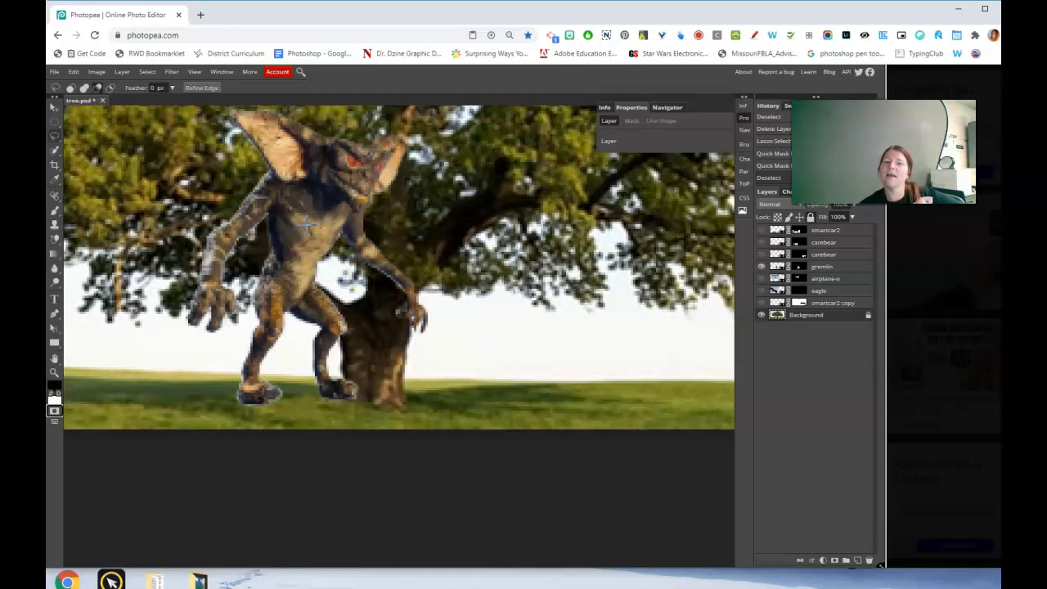
click(762, 267)
- Trace the tree trunk on the Background layer with the Magnetic Lasso, starting a new selection and closing the outline
click(780, 317)
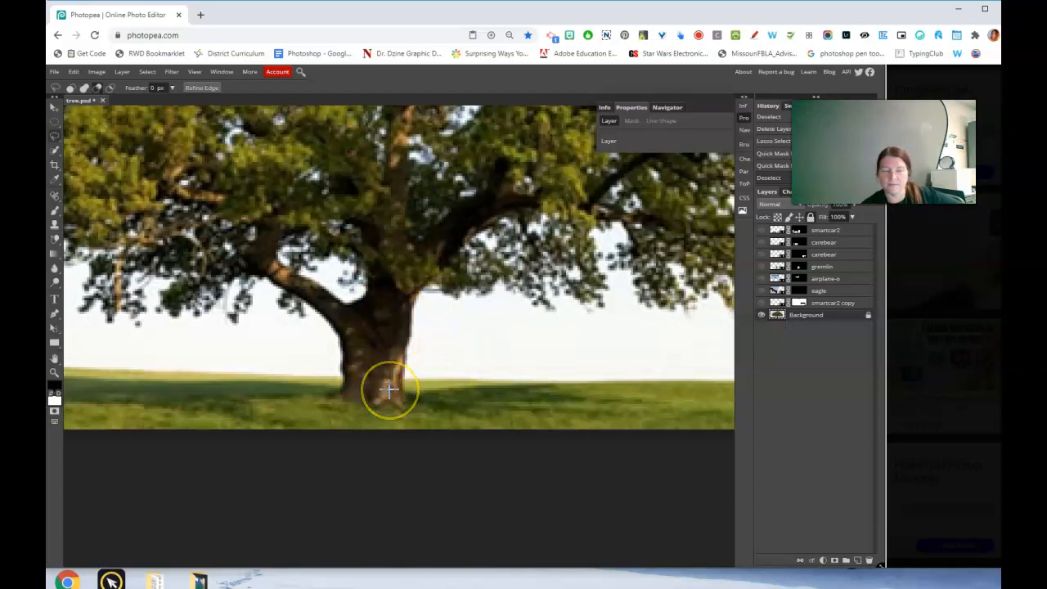
right_click(55, 153)
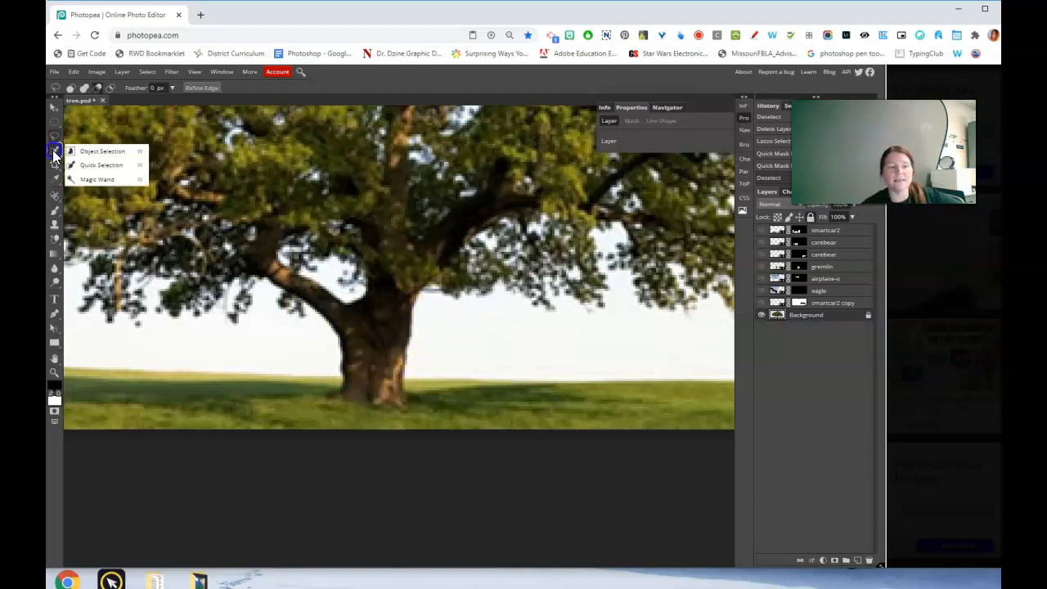
right_click(52, 137)
click(74, 166)
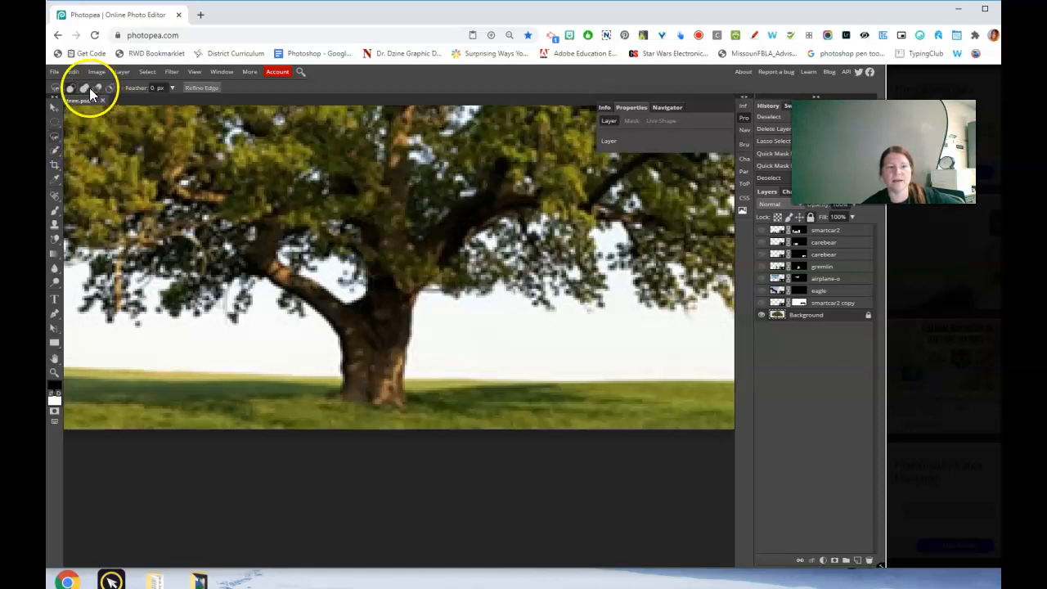
click(418, 291)
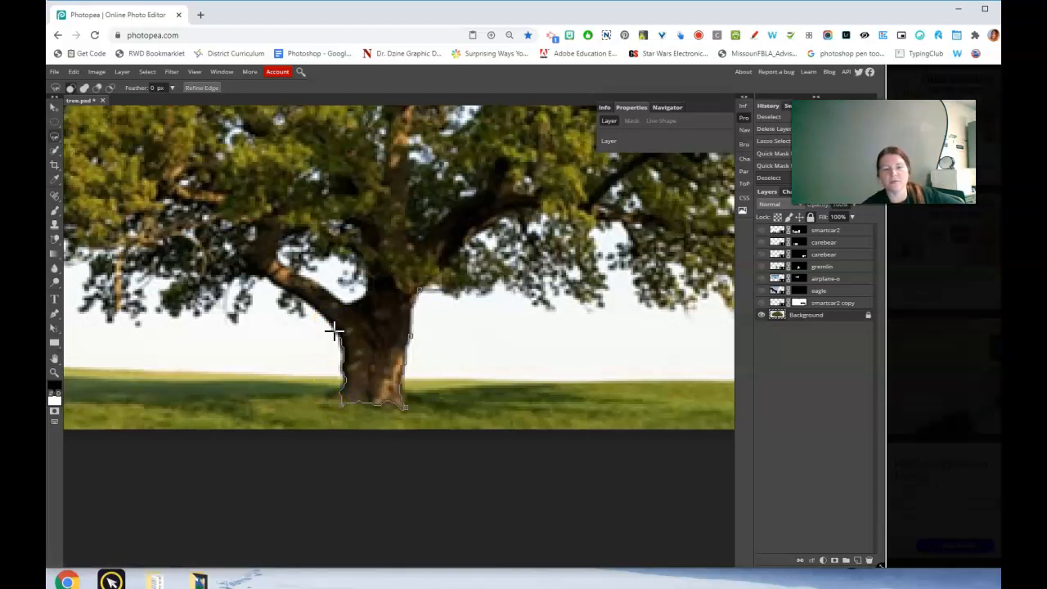
mouse_move(334, 329)
mouse_down()
mouse_move(341, 300)
mouse_move(357, 297)
mouse_move(369, 271)
mouse_move(369, 237)
mouse_move(414, 250)
mouse_move(420, 275)
mouse_move(379, 247)
mouse_move(414, 264)
mouse_move(417, 283)
mouse_up()
click(416, 290)
click(416, 290)
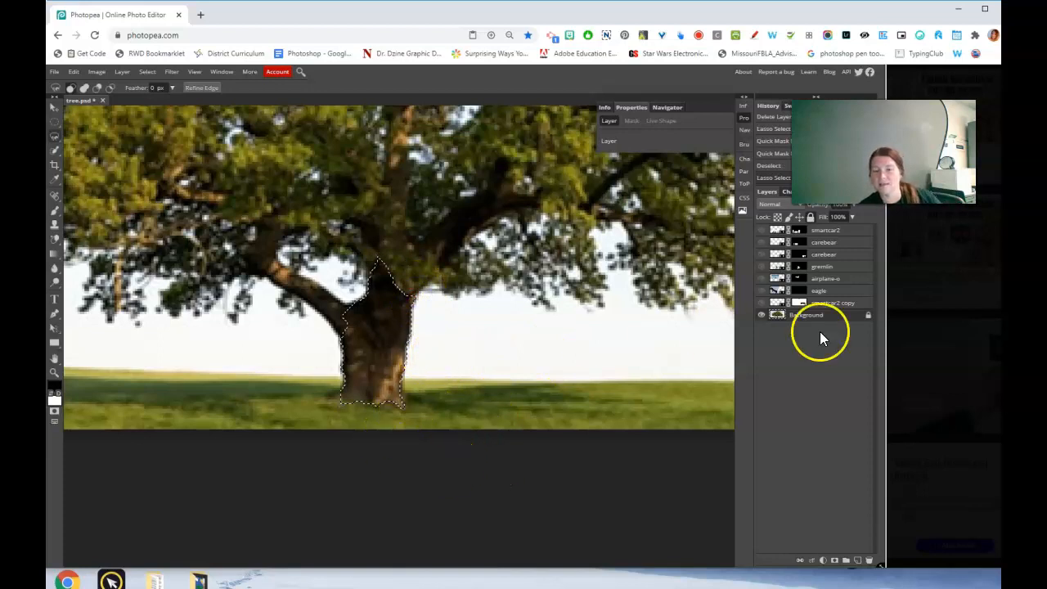
- Show the gremlin layer and, in Quick Mask mode, brush white over its forearm beside the trunk to extend the selection
click(763, 267)
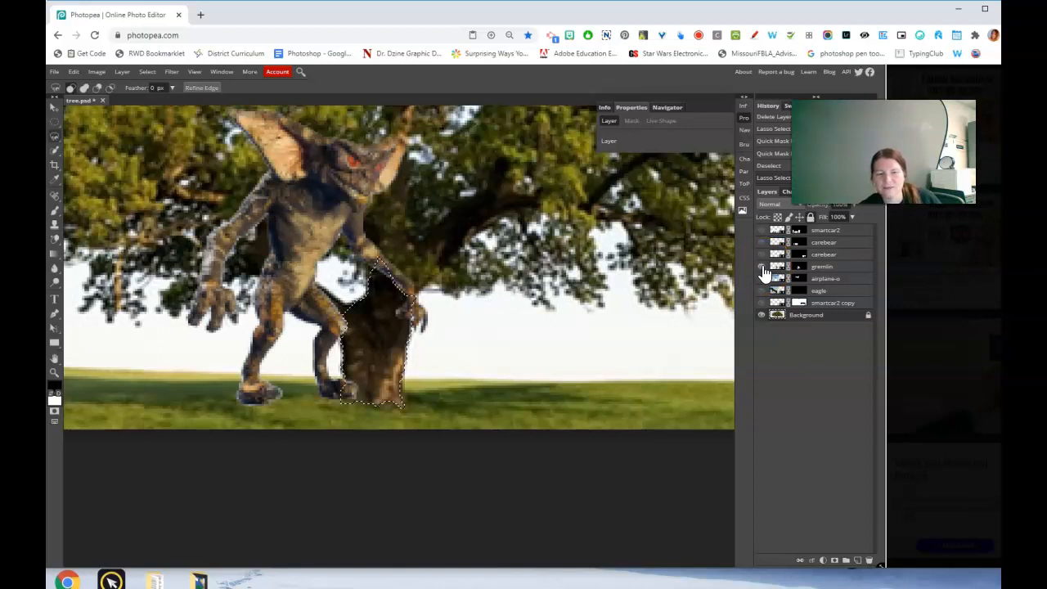
click(54, 411)
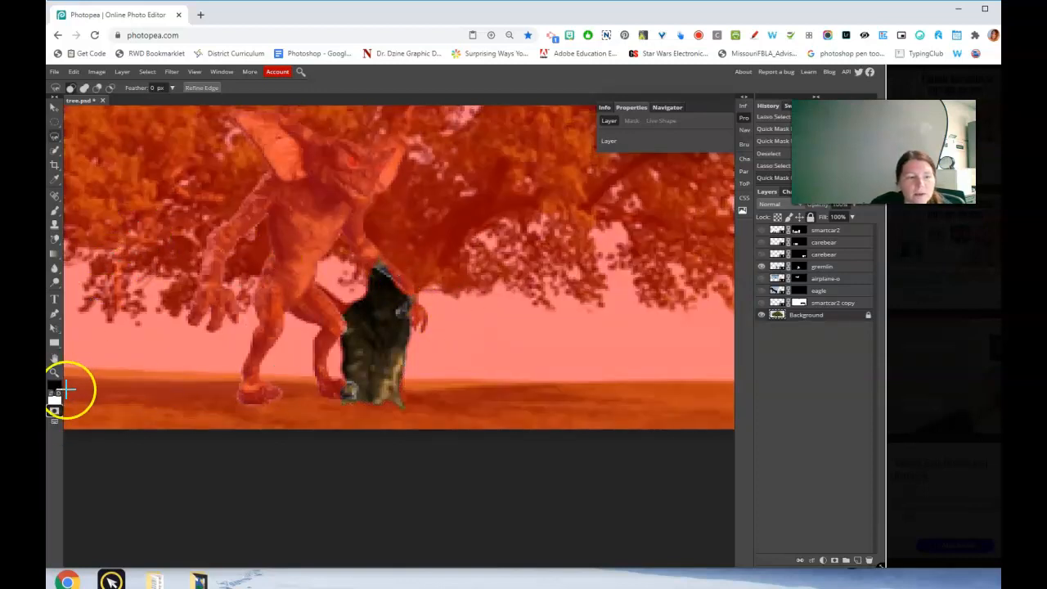
click(54, 213)
click(52, 391)
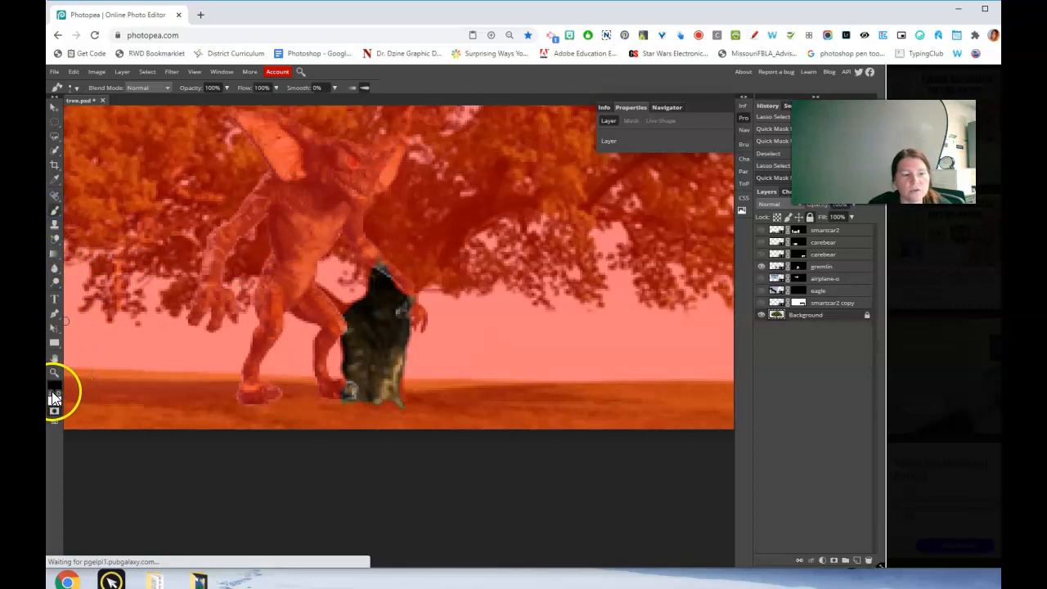
drag(392, 265, 403, 283)
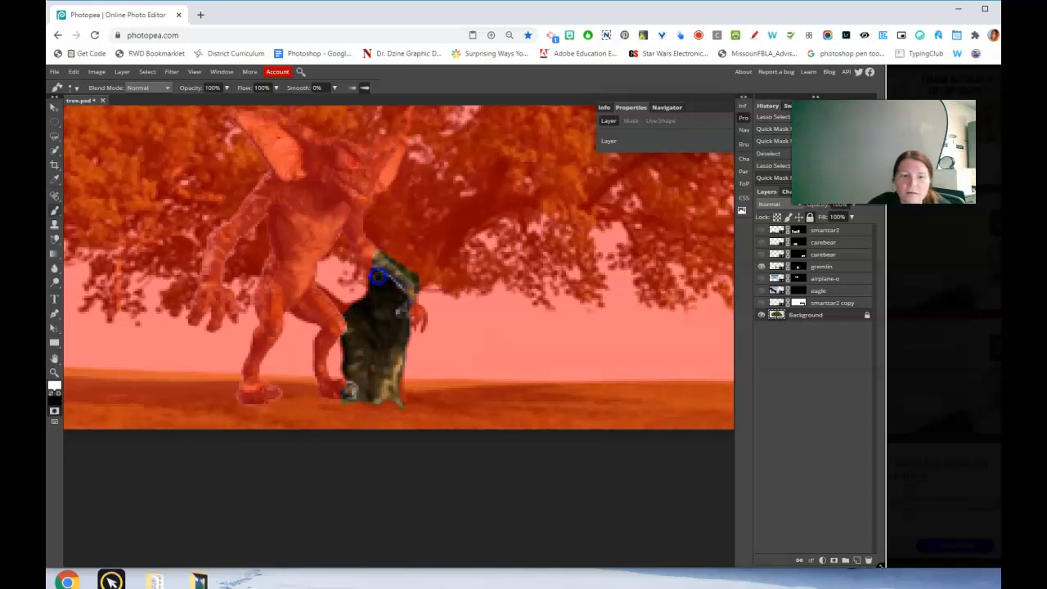
- Hide the gremlin to brush the trunk's upper edge into the quick mask, and show the gremlin again to check the coverage
click(761, 267)
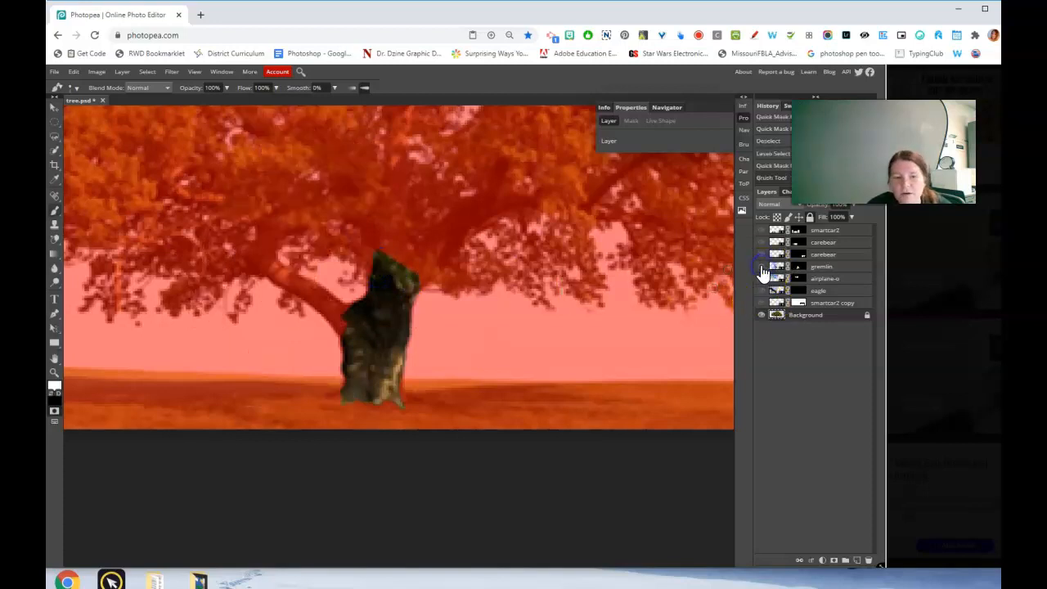
drag(373, 260, 374, 269)
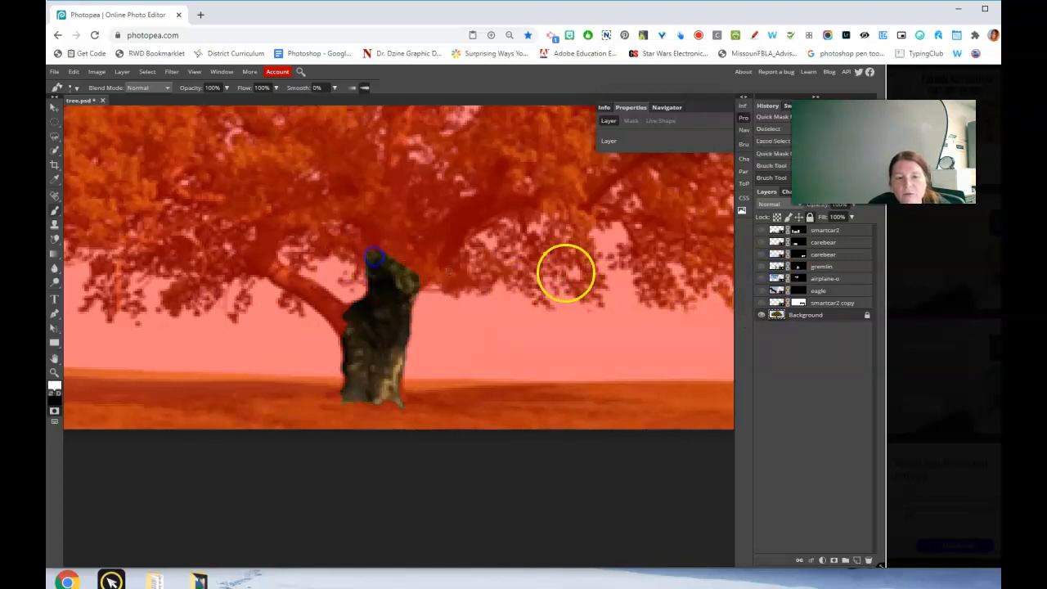
click(762, 267)
click(762, 267)
click(761, 267)
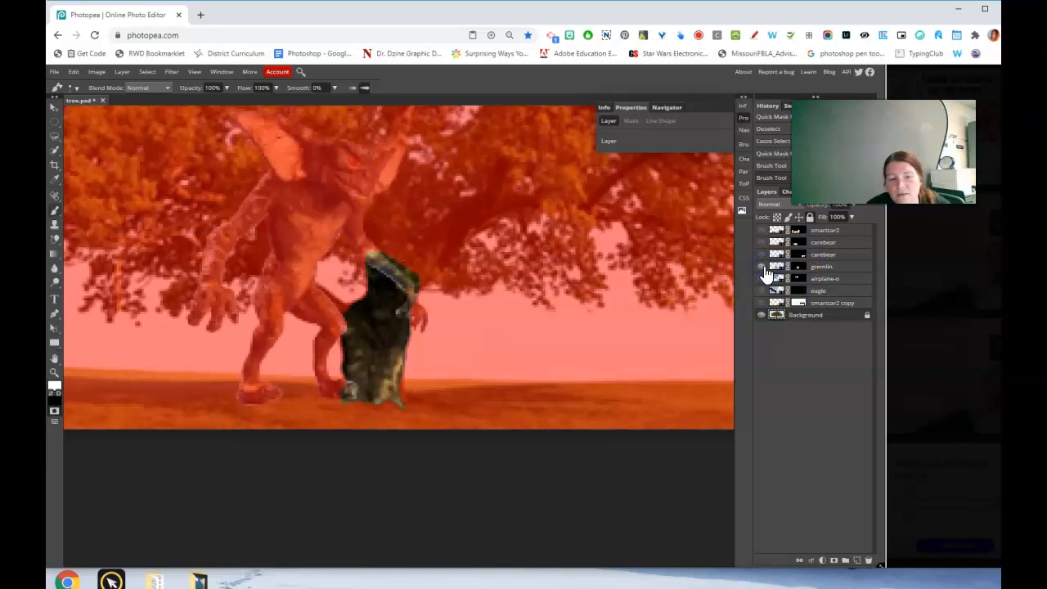
click(762, 267)
click(762, 267)
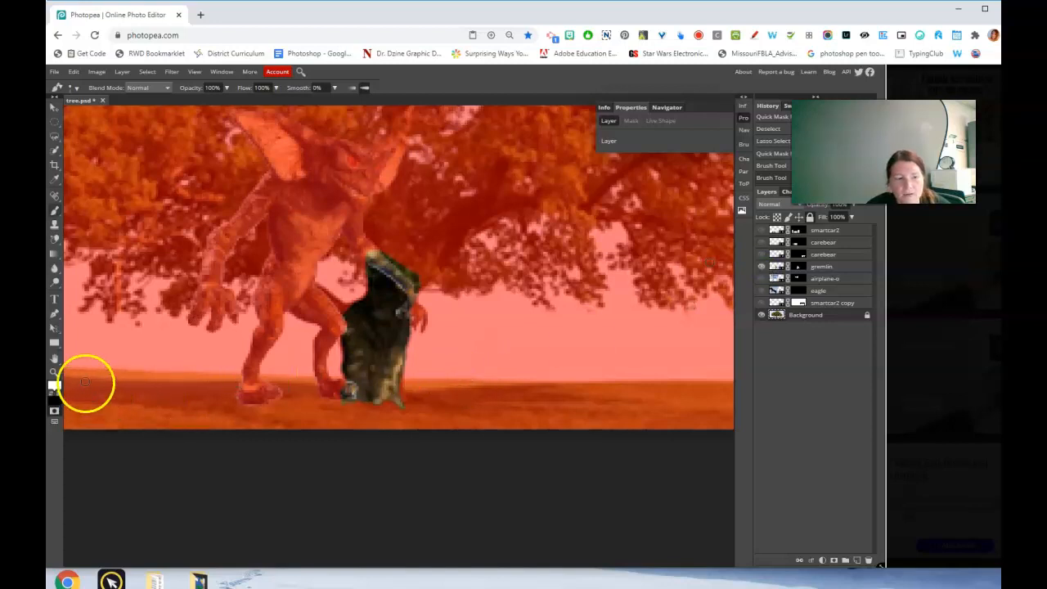
- Brush black over the trunk area beside the gremlin's leg to remove it from the selection, and leave Quick Mask mode
click(53, 388)
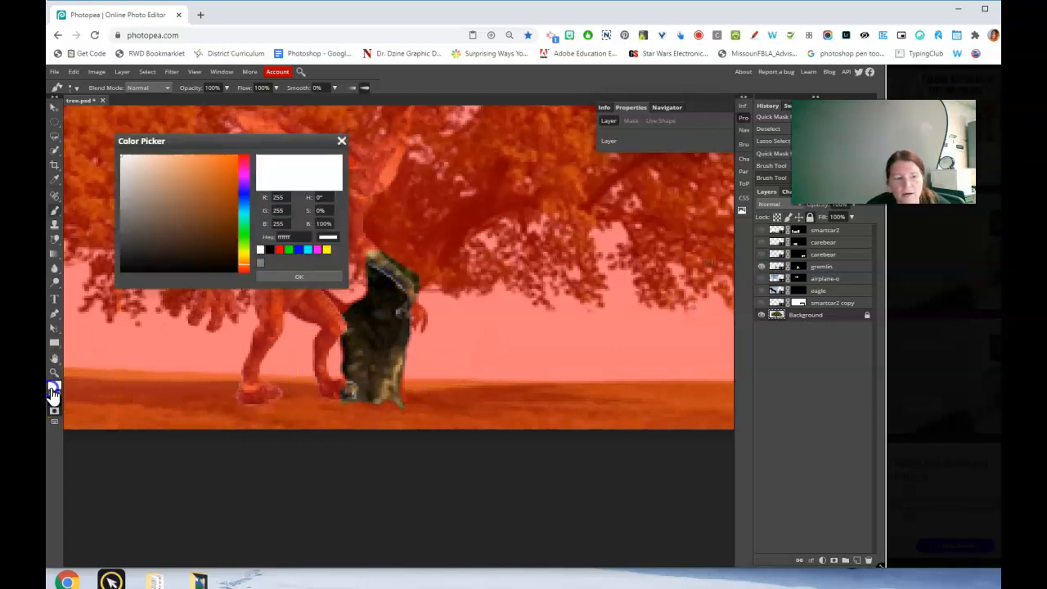
click(300, 277)
click(50, 395)
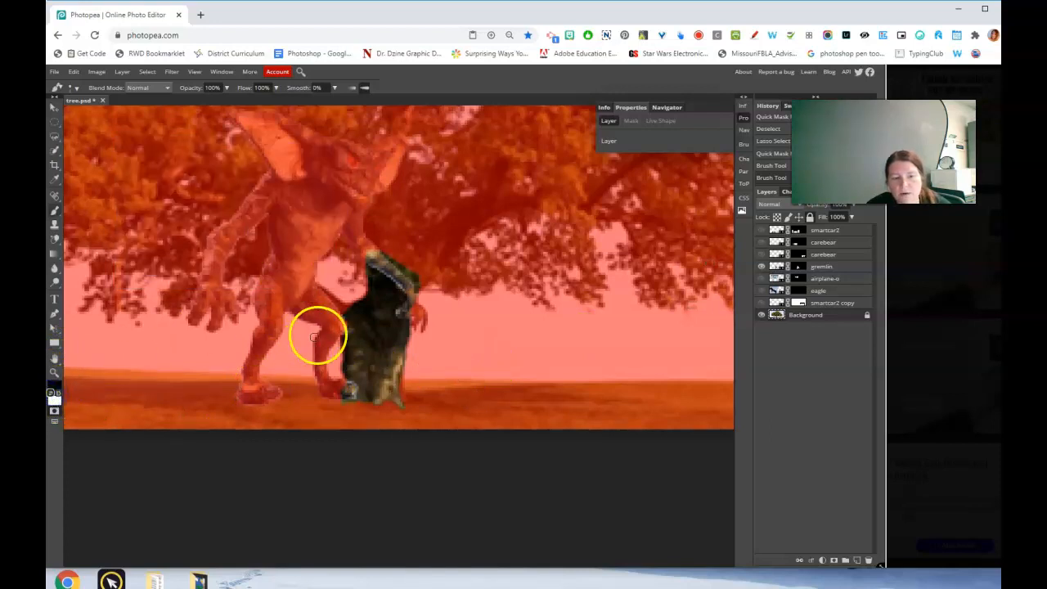
mouse_move(349, 329)
mouse_down()
mouse_move(356, 407)
mouse_move(361, 339)
mouse_move(338, 331)
mouse_up()
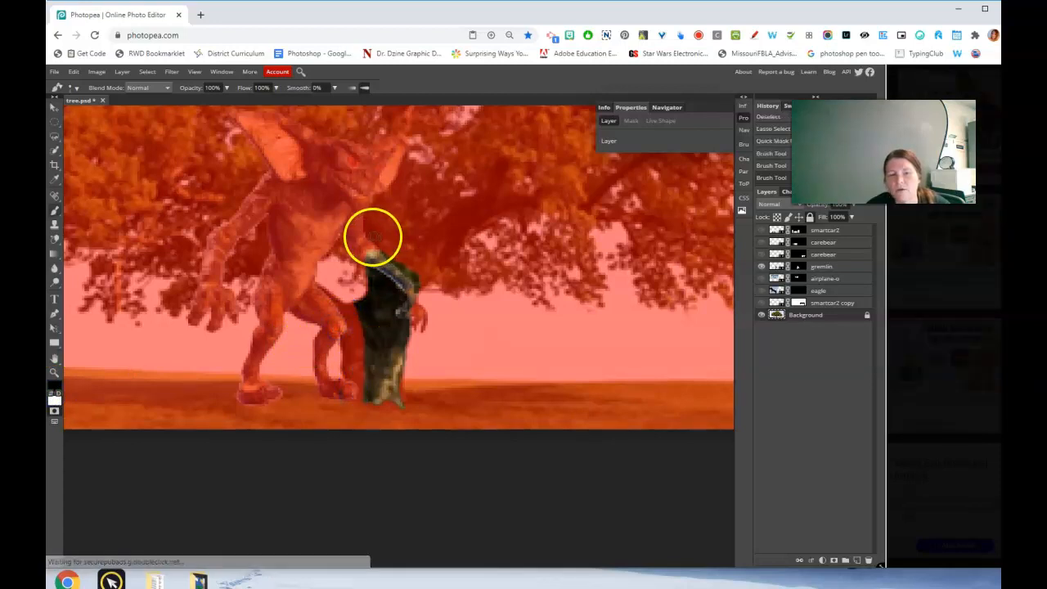
click(342, 401)
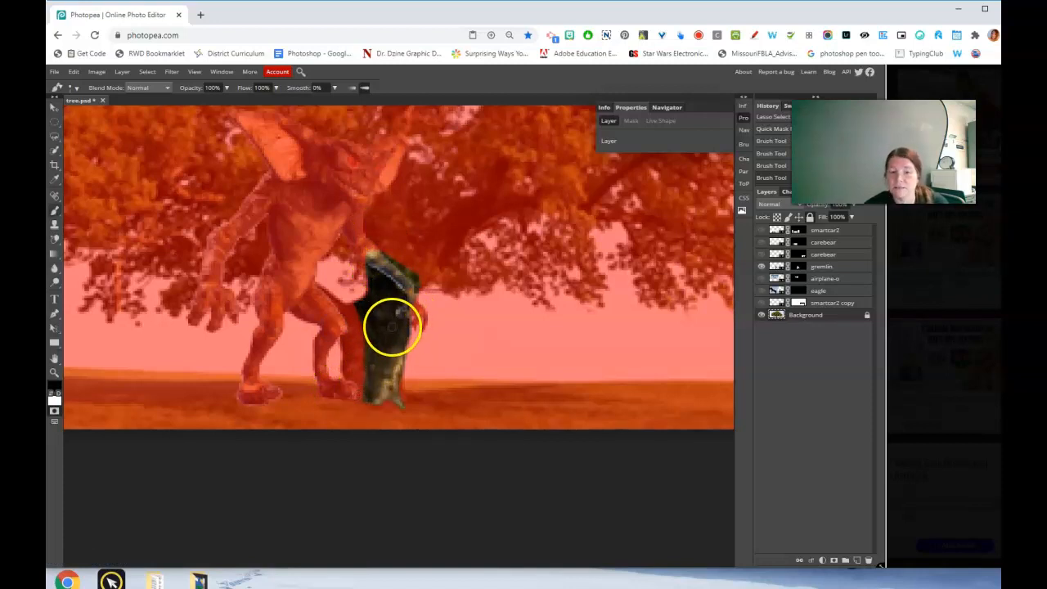
click(54, 410)
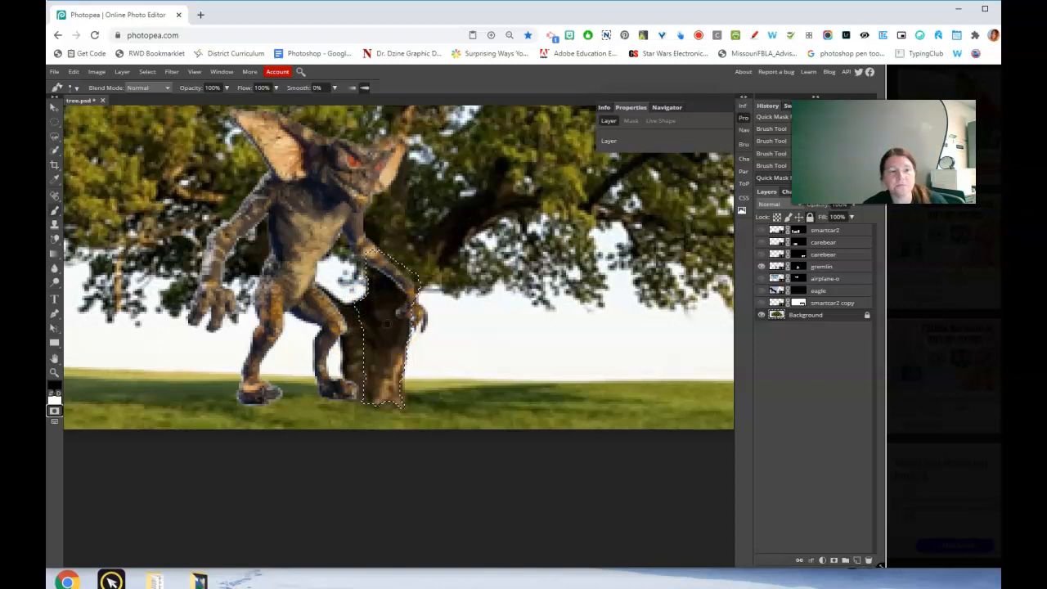
- Copy the selected part of the trunk onto a new layer, check it with the Background hidden, and name the layer "trunk"
click(74, 72)
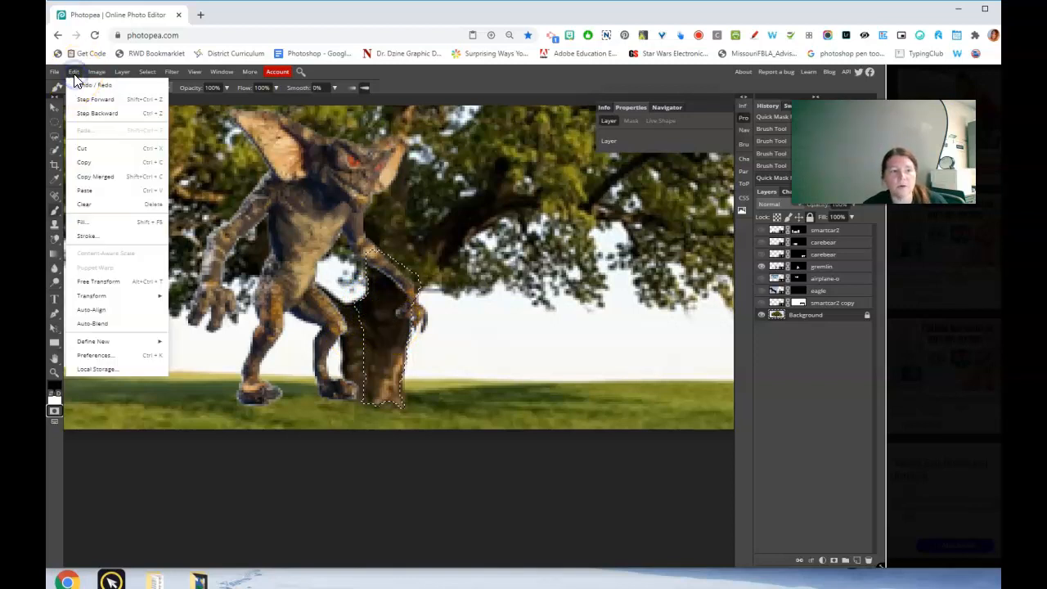
click(97, 163)
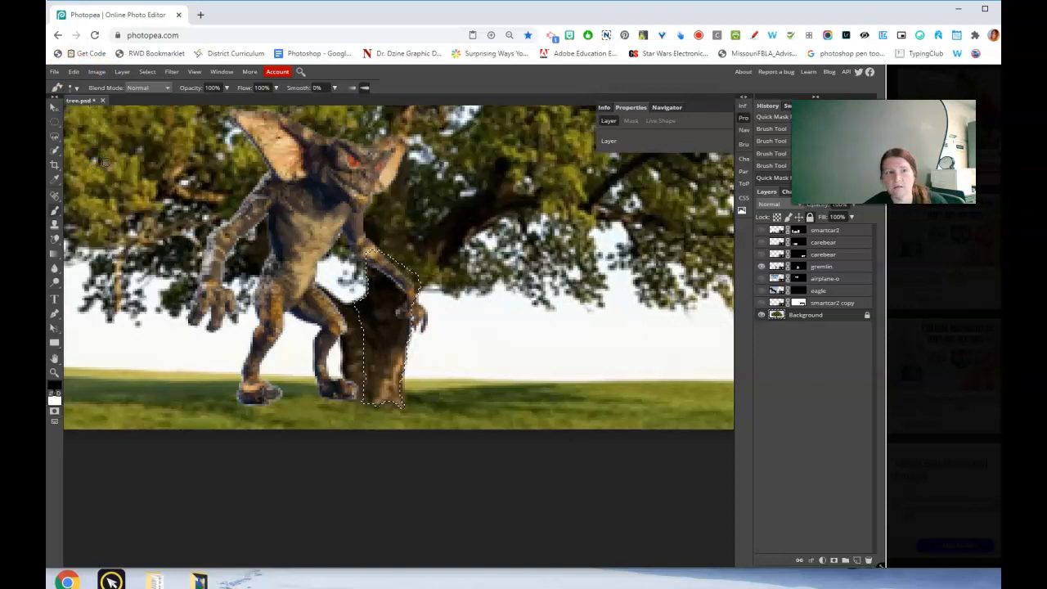
click(74, 72)
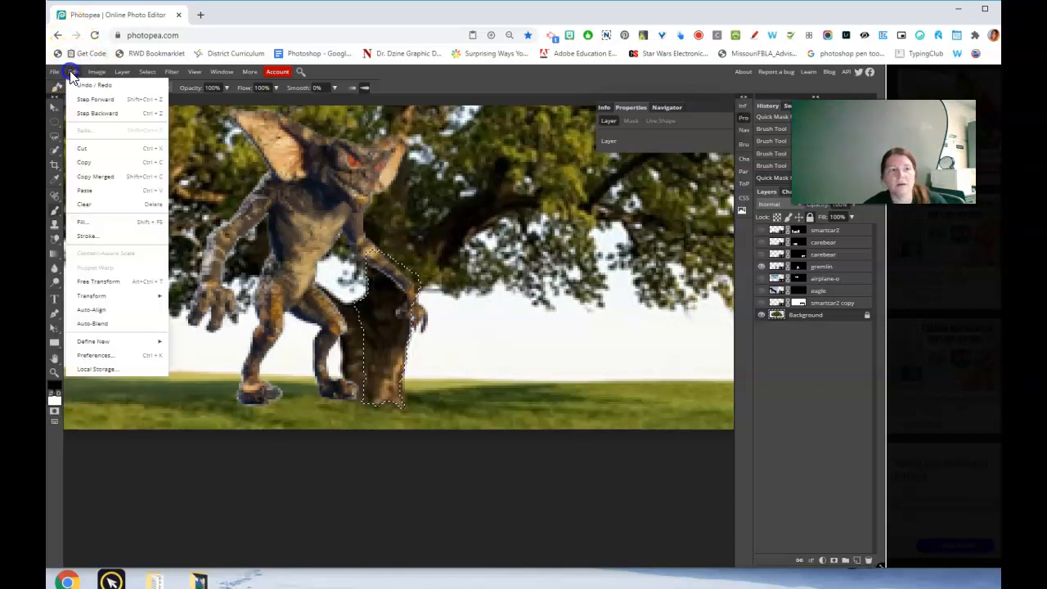
click(111, 193)
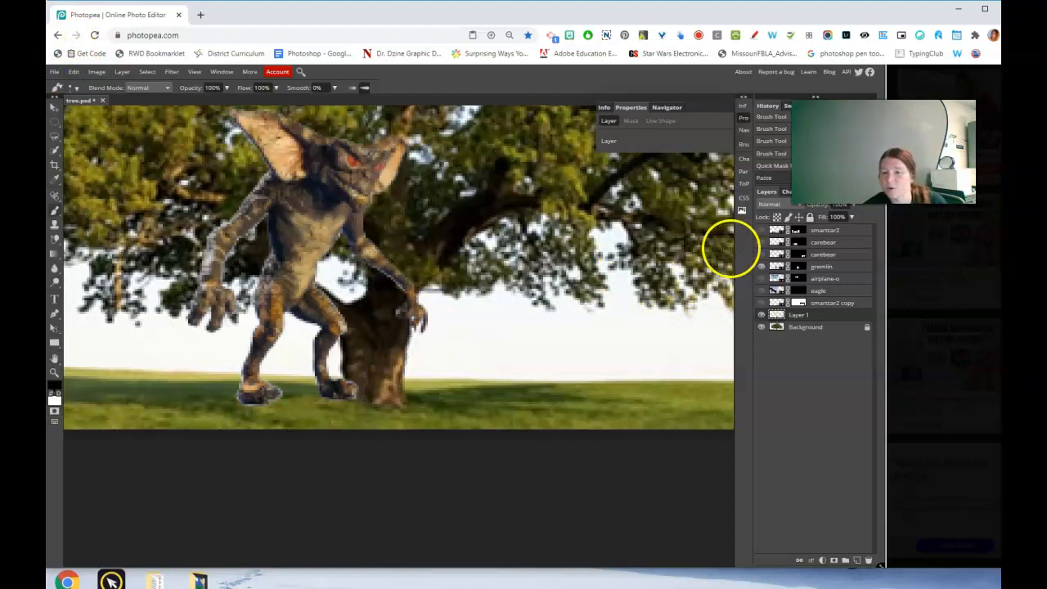
click(762, 327)
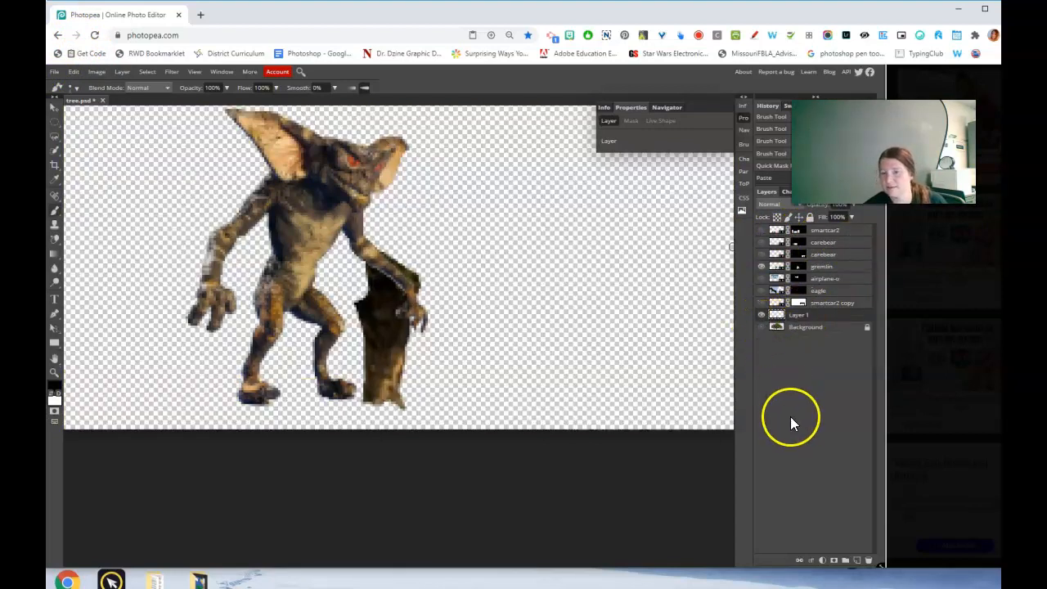
click(761, 328)
double_click(801, 316)
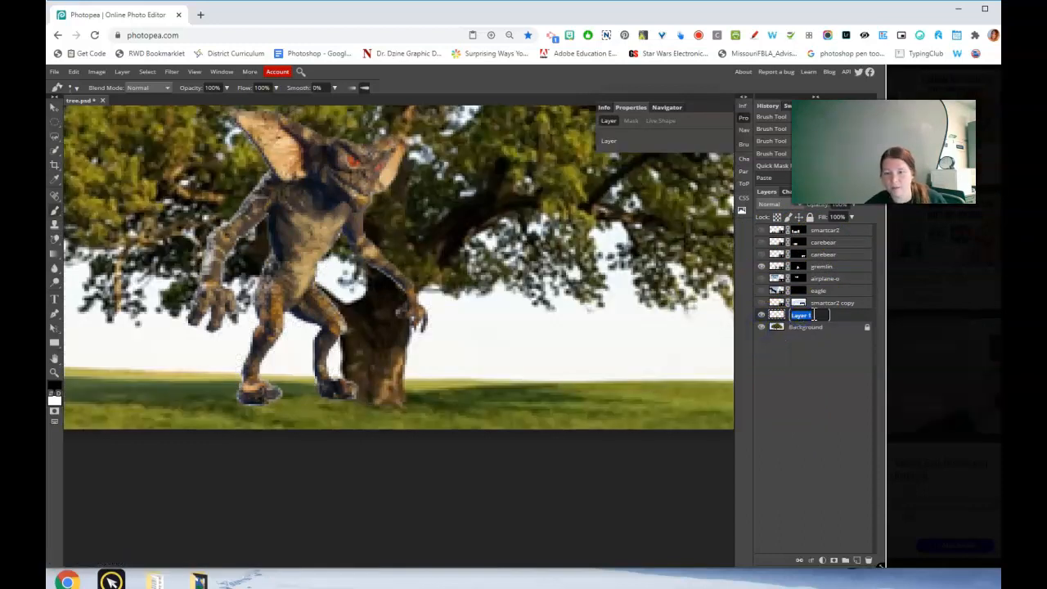
key(Return)
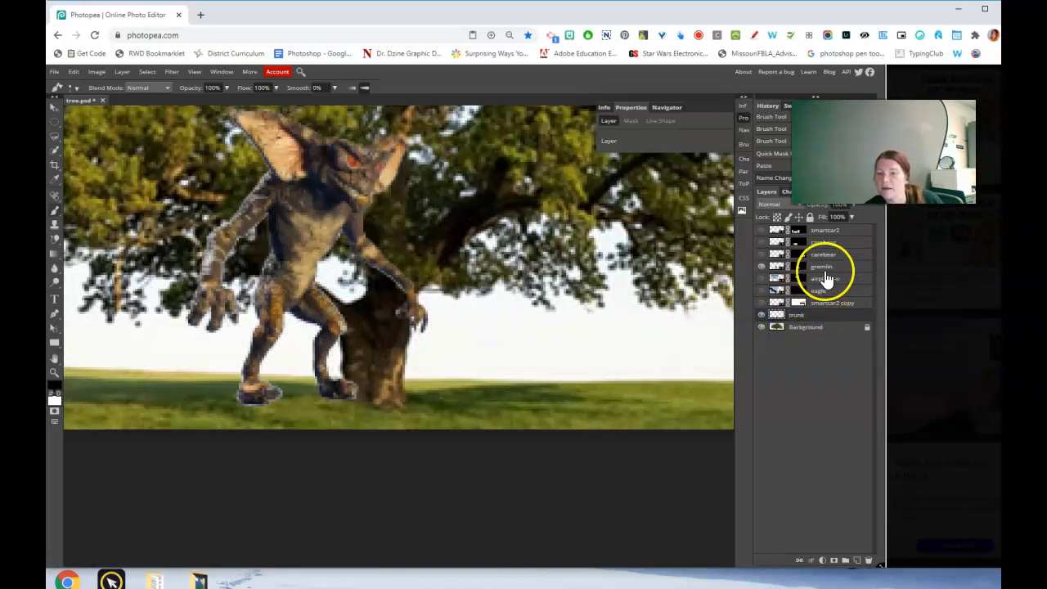
- Move the trunk layer directly above the gremlin layer and check the overlap with the Background temporarily hidden
click(822, 268)
click(811, 319)
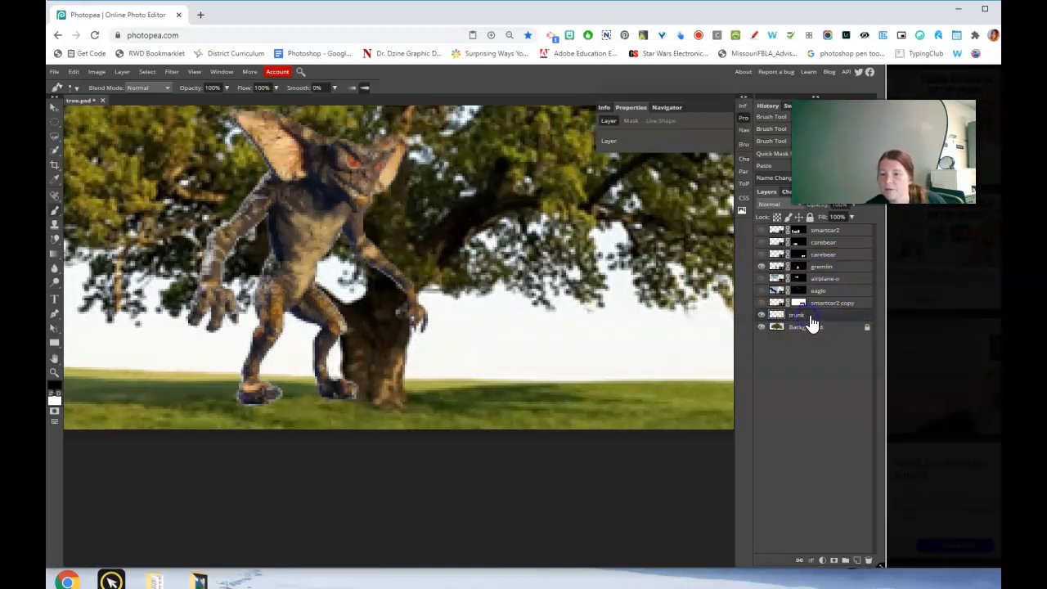
drag(811, 320, 812, 266)
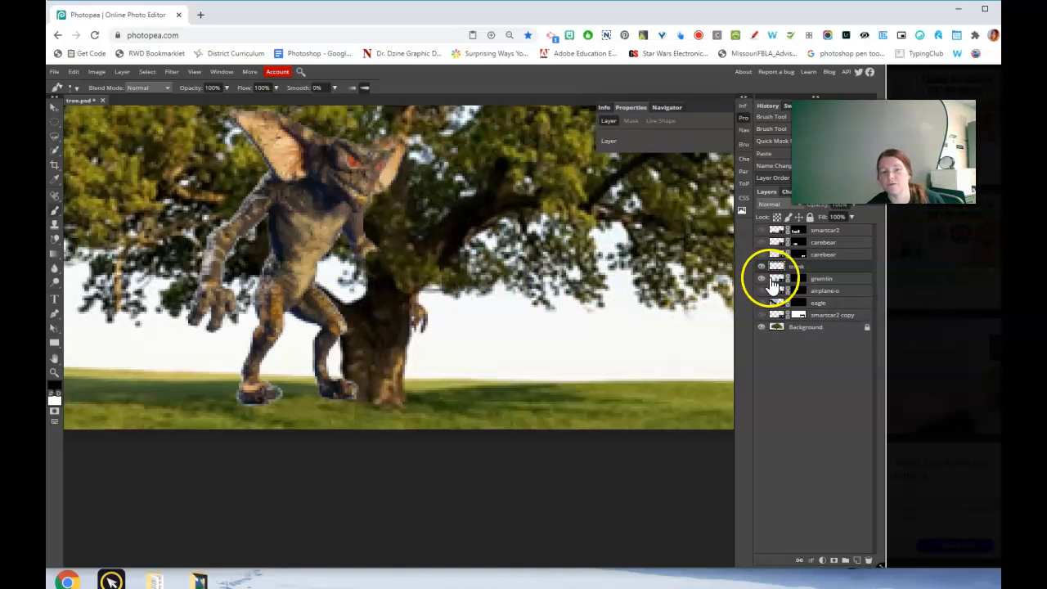
click(761, 326)
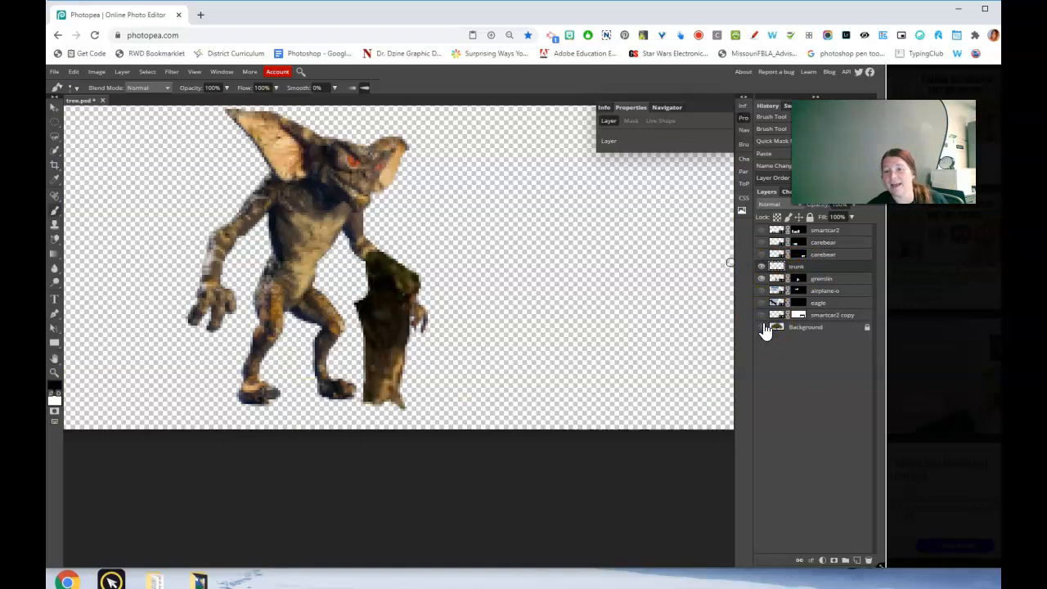
click(762, 327)
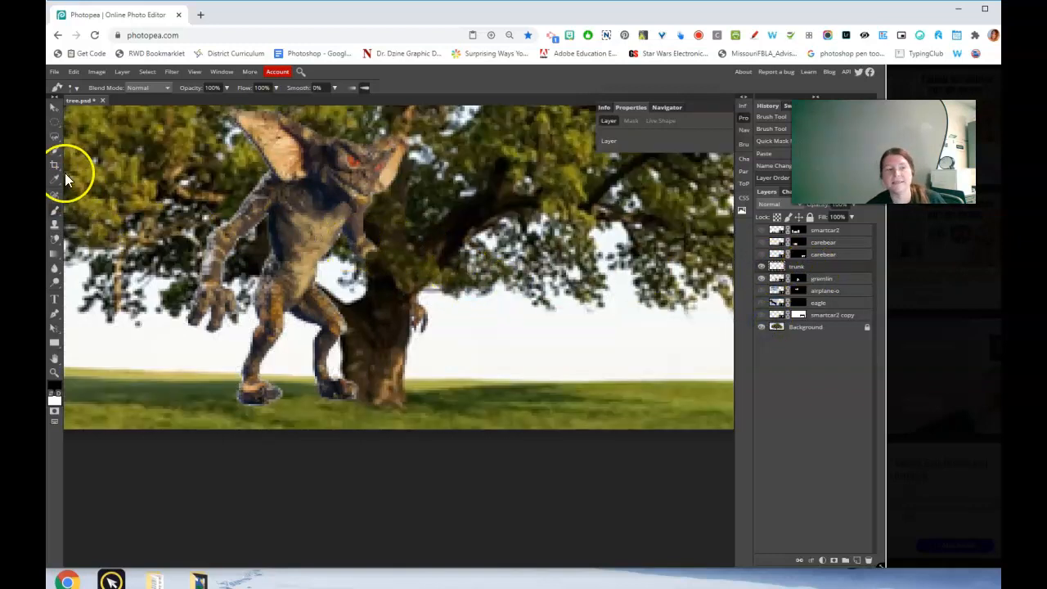
- Move the gremlin image slightly down and left behind the copied trunk, and select the trunk layer
click(53, 107)
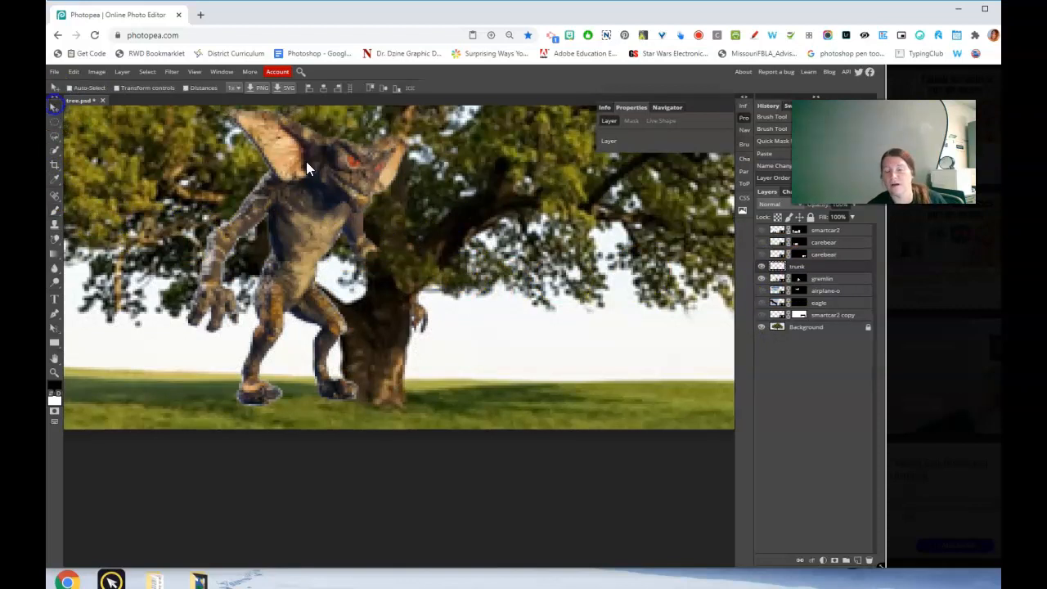
click(799, 279)
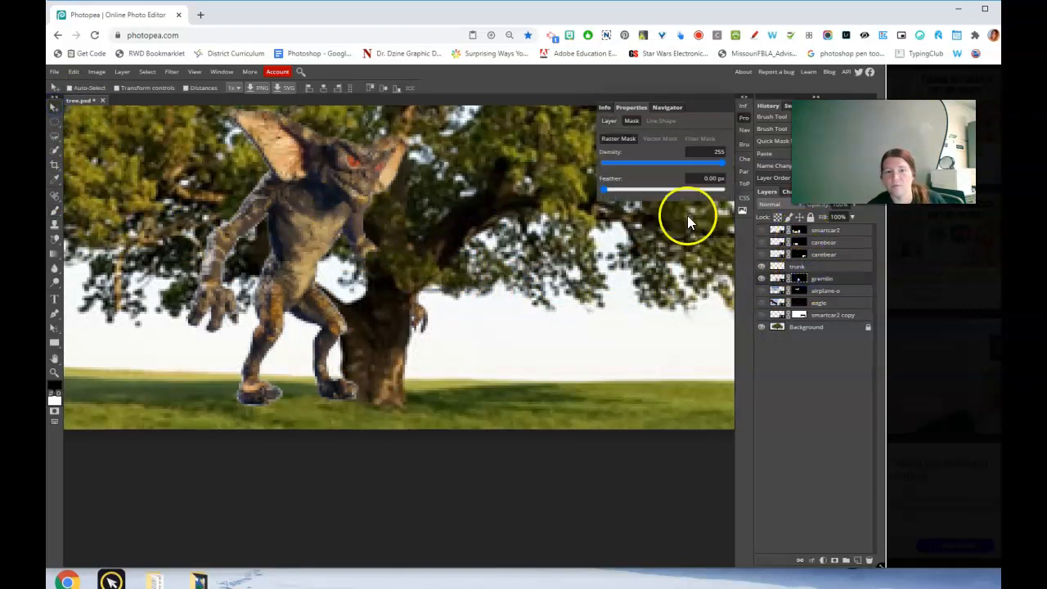
click(777, 279)
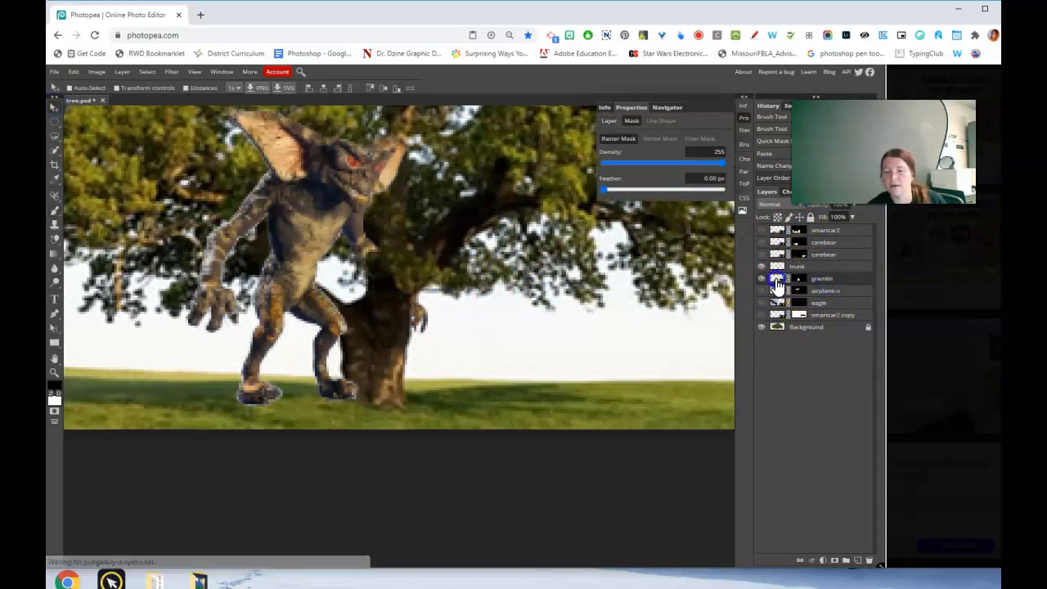
mouse_move(304, 223)
mouse_down()
mouse_move(288, 225)
mouse_move(300, 236)
mouse_up()
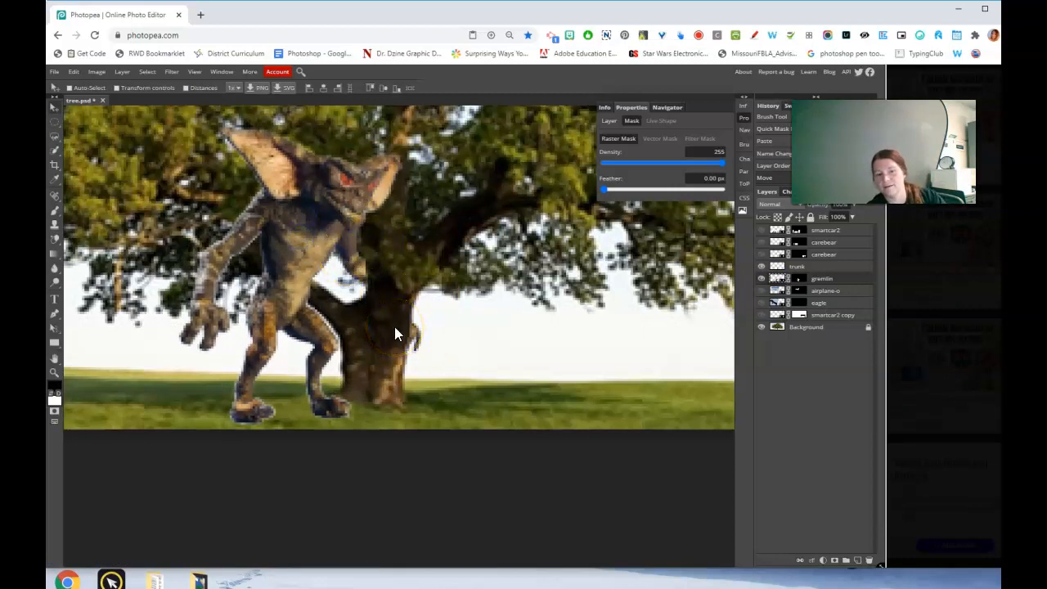
click(797, 268)
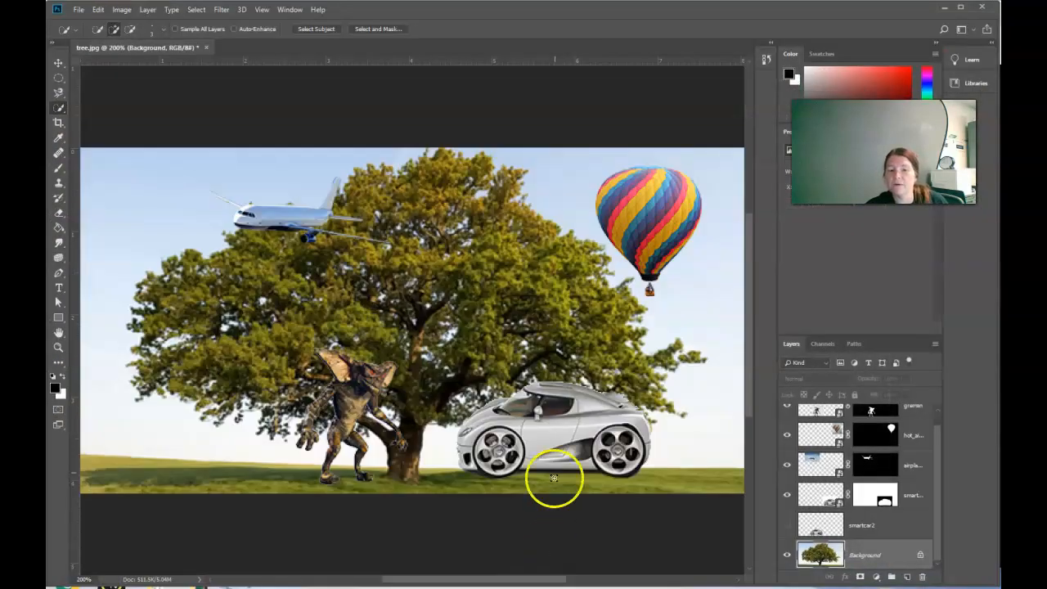
- Switch to the tree.jpg document in Photoshop and outline the lower tree trunk around the gremlin's hand with the Magnetic Lasso
click(58, 347)
click(434, 454)
click(437, 455)
scroll(469, 491, down, 1)
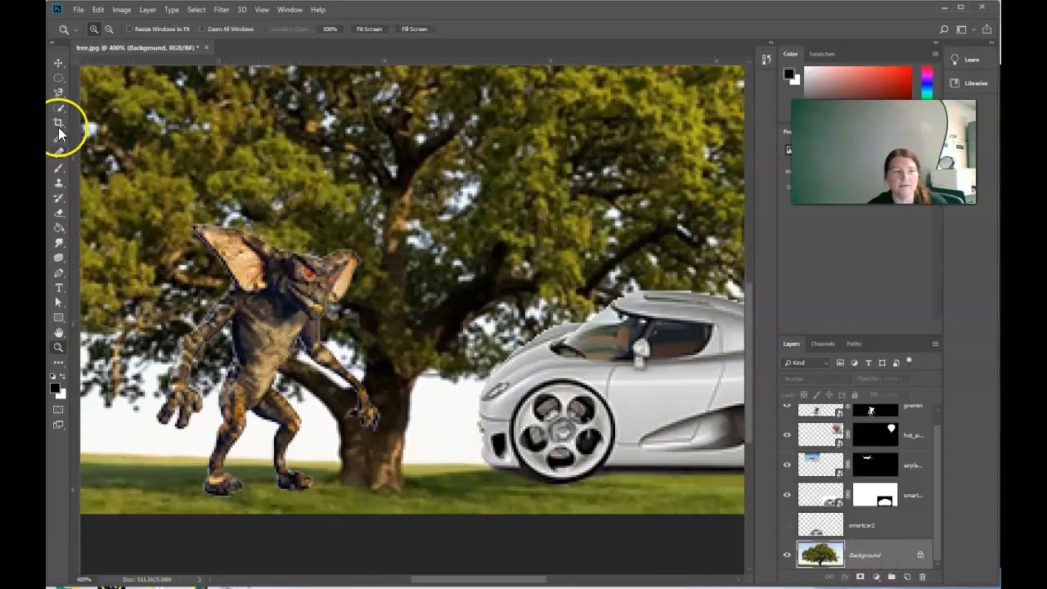
click(58, 93)
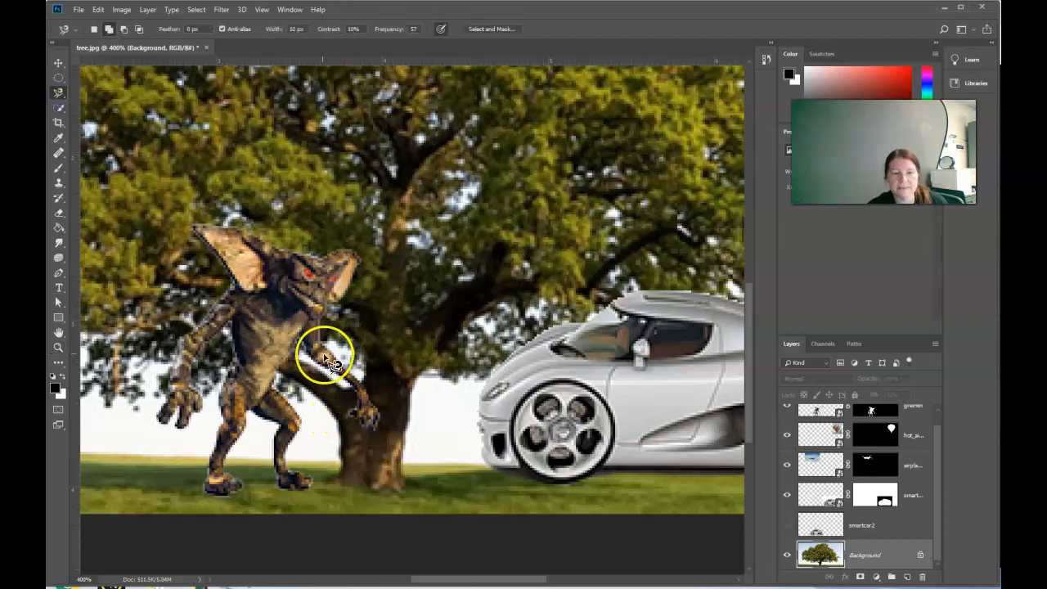
click(342, 391)
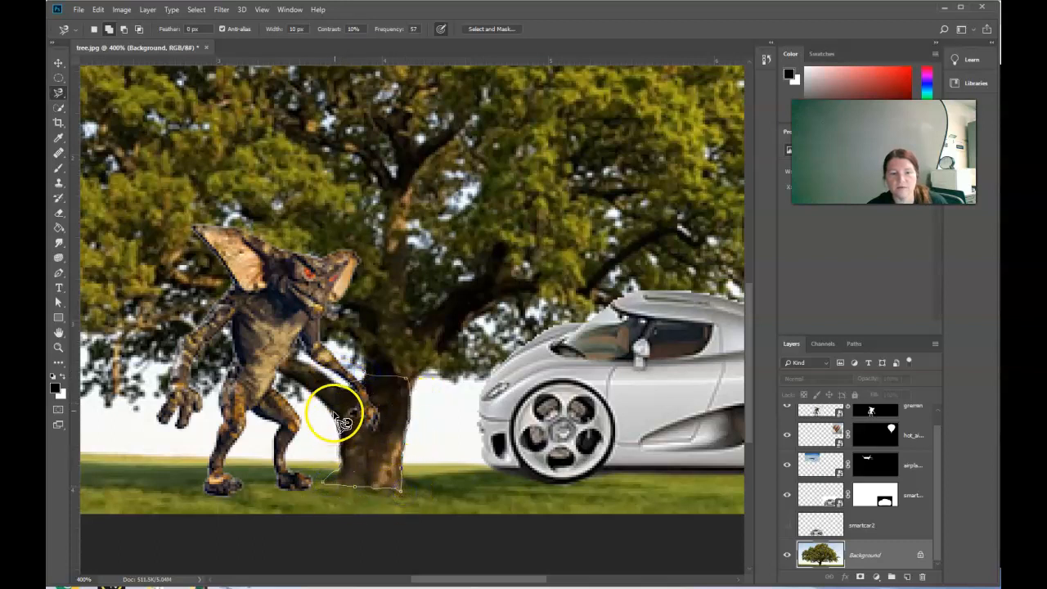
click(340, 376)
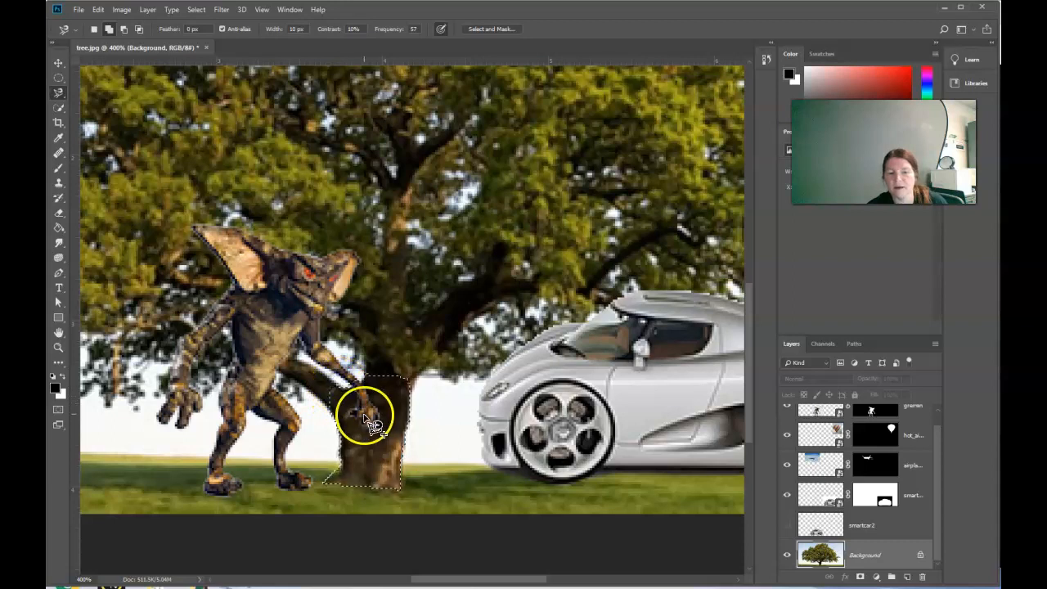
- Copy the selected trunk area to its own layer with Layer Via Copy and name the layer "trunk"
right_click(393, 399)
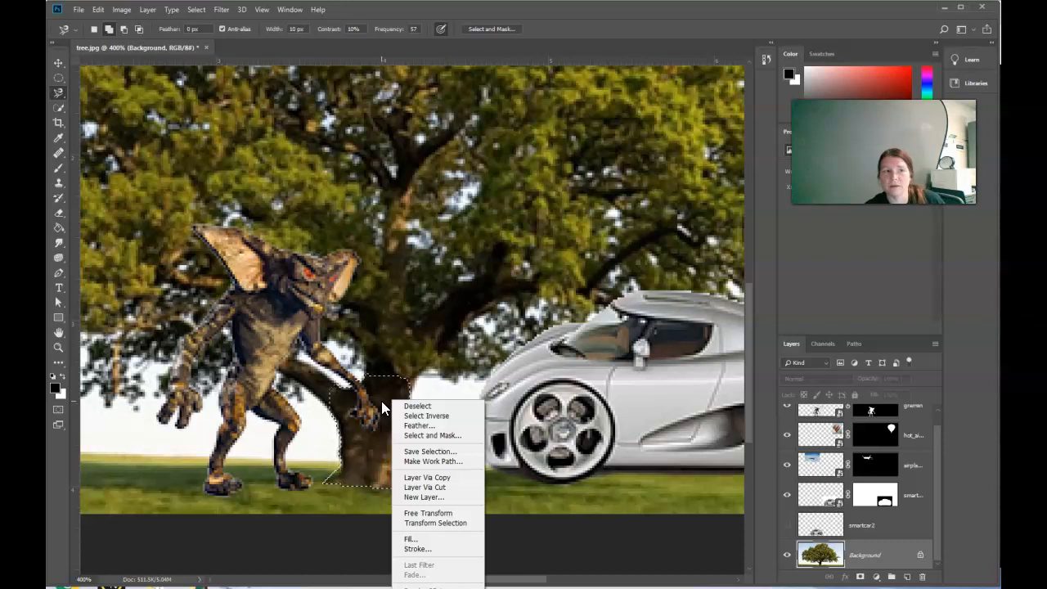
click(426, 478)
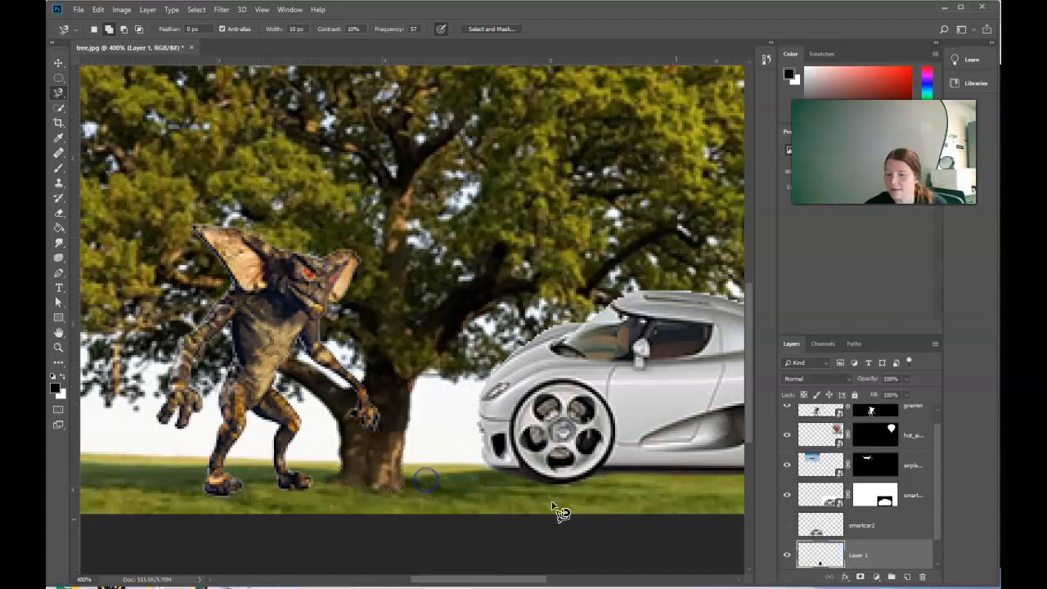
double_click(859, 555)
key(BackSpace)
text(trunk)
key(Return)
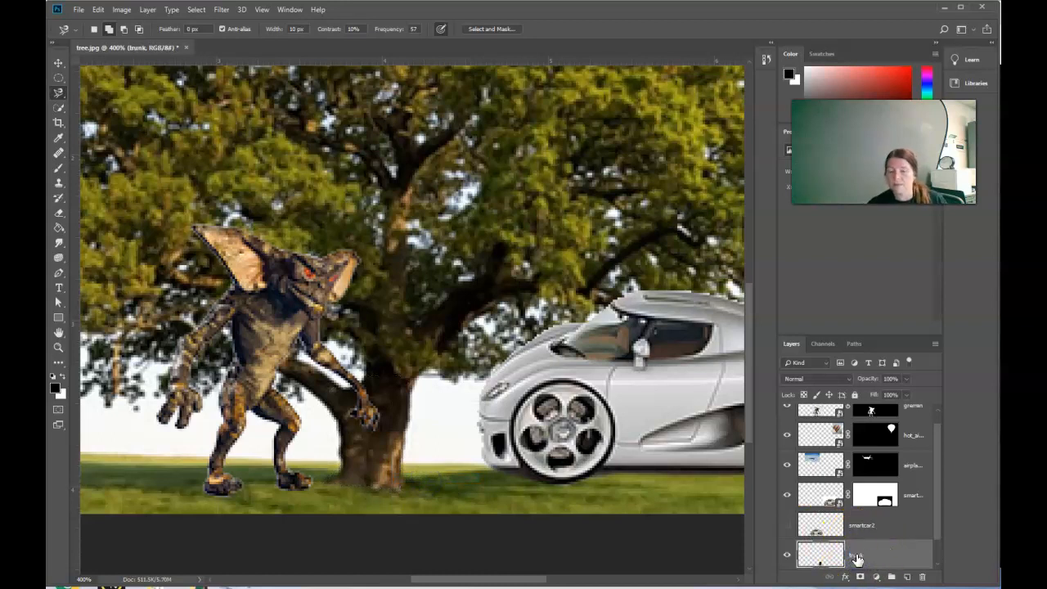
- Move the trunk layer directly above the gremlin layer and lock it
drag(874, 562, 866, 412)
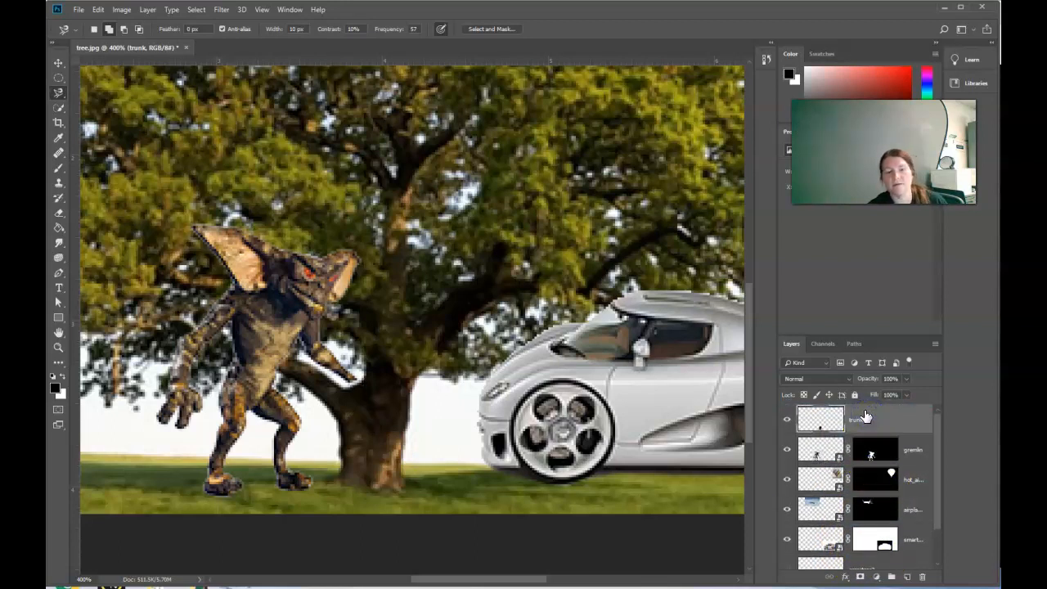
click(58, 63)
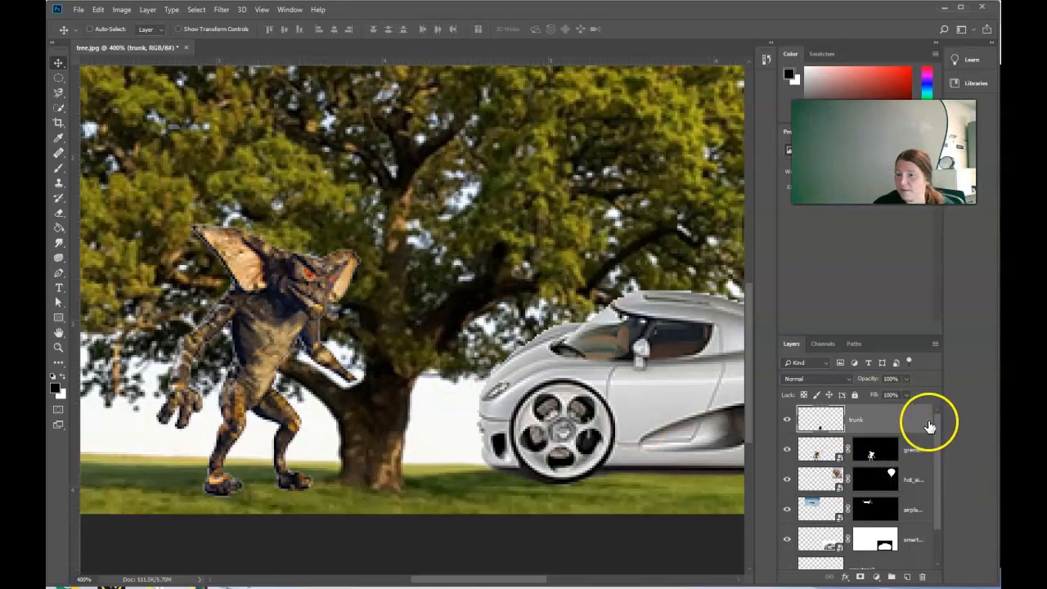
click(854, 396)
- Move the gremlin slightly to the right so its hand sits behind the trunk
click(824, 450)
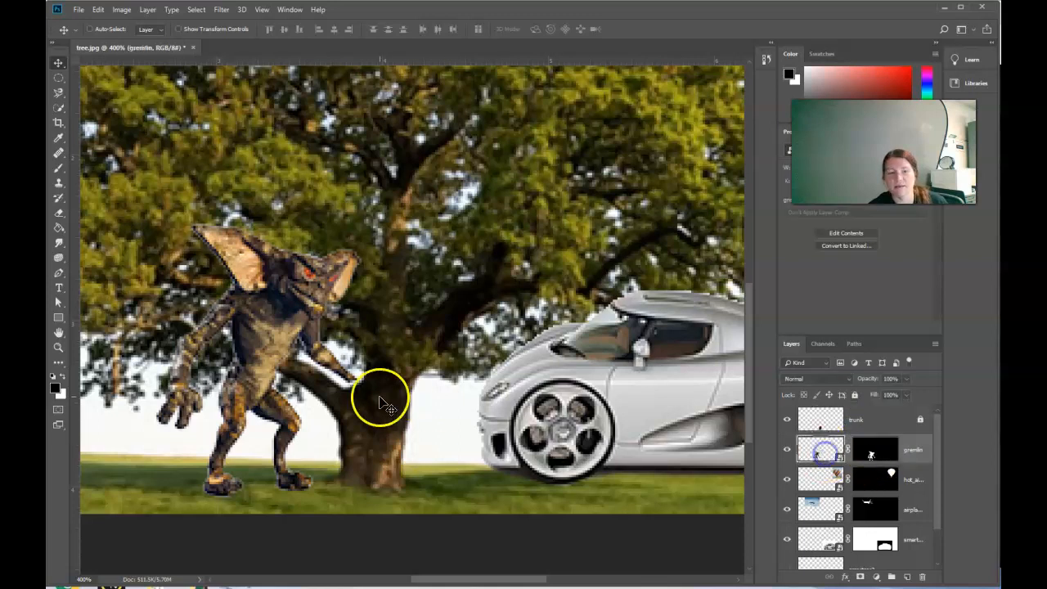
mouse_move(292, 329)
mouse_down()
mouse_move(302, 324)
mouse_move(270, 326)
mouse_move(294, 325)
mouse_up()
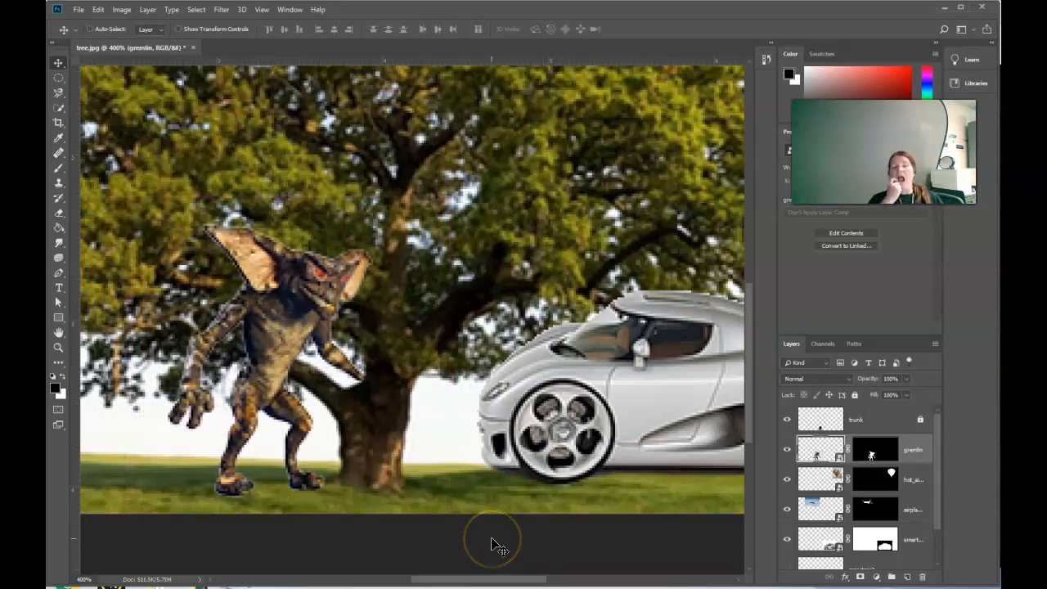
drag(262, 304, 294, 331)
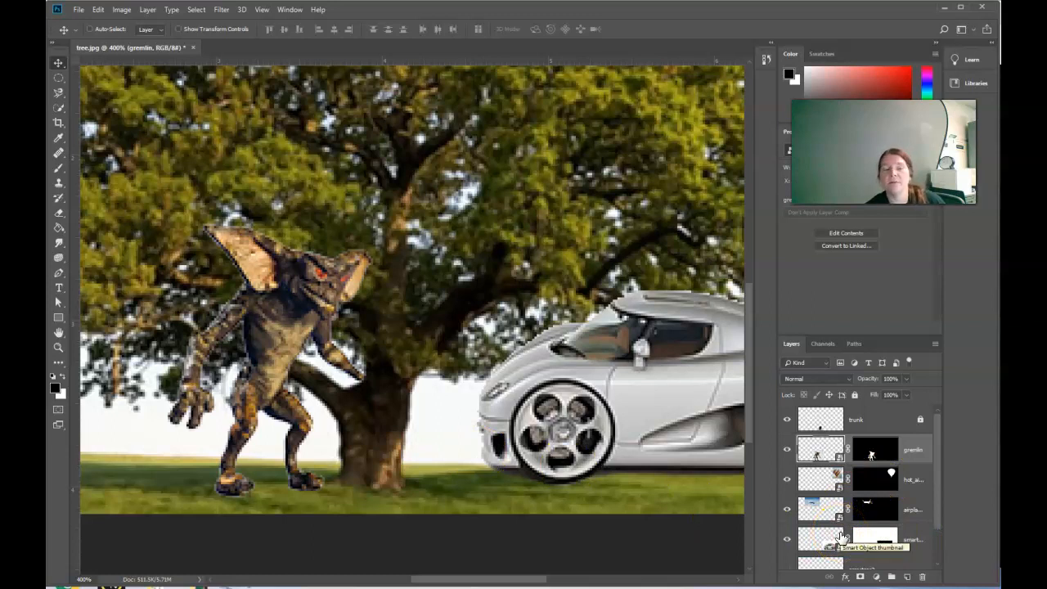
click(99, 9)
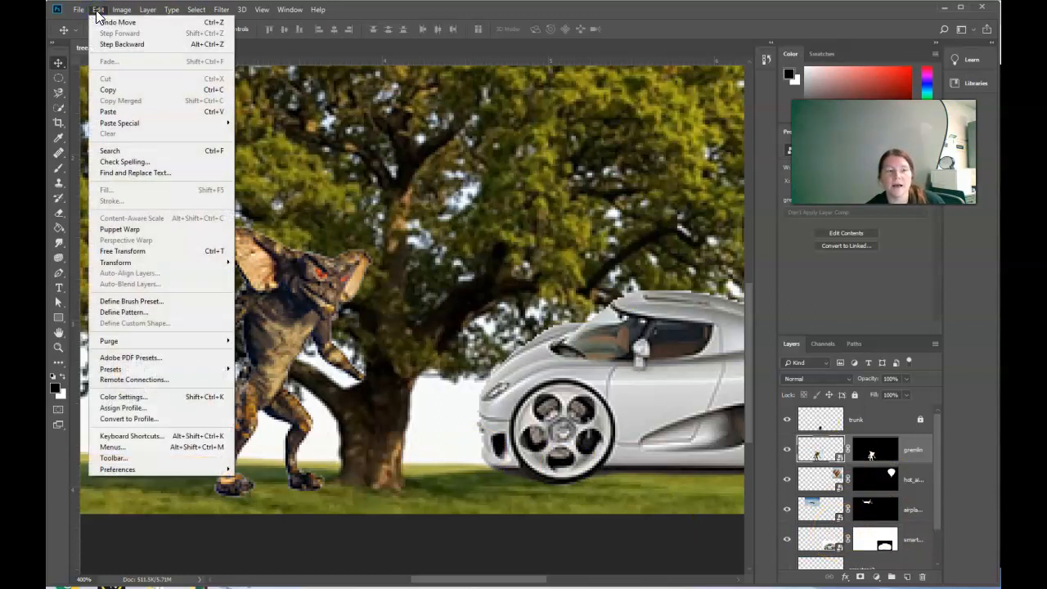
click(169, 21)
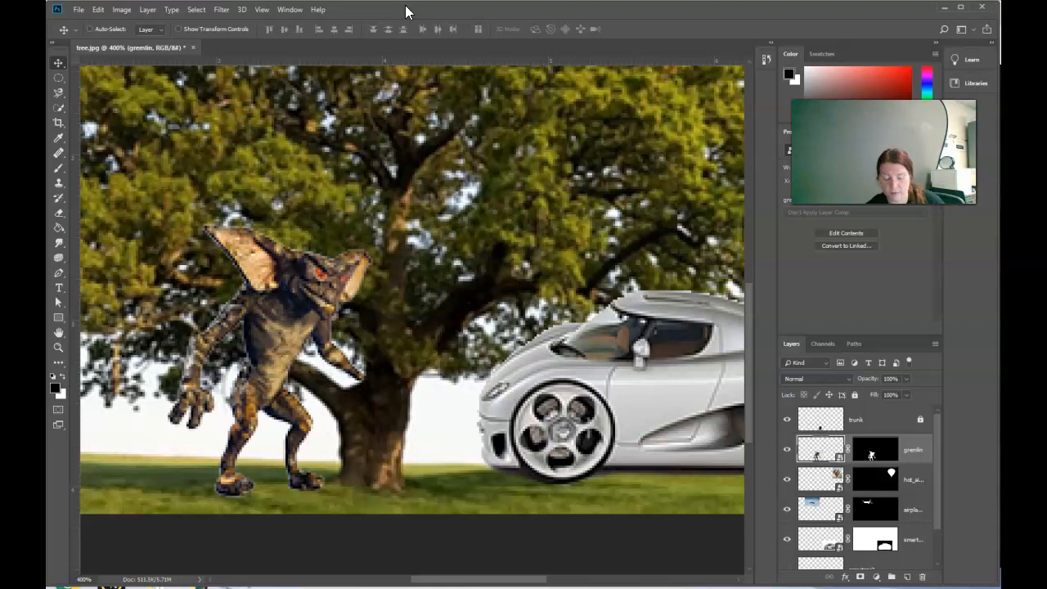
- Place hot_air_balloon.jpg as an embedded image above the gremlin layer at its default size and position
key(ctrl+minus)
key(ctrl+minus)
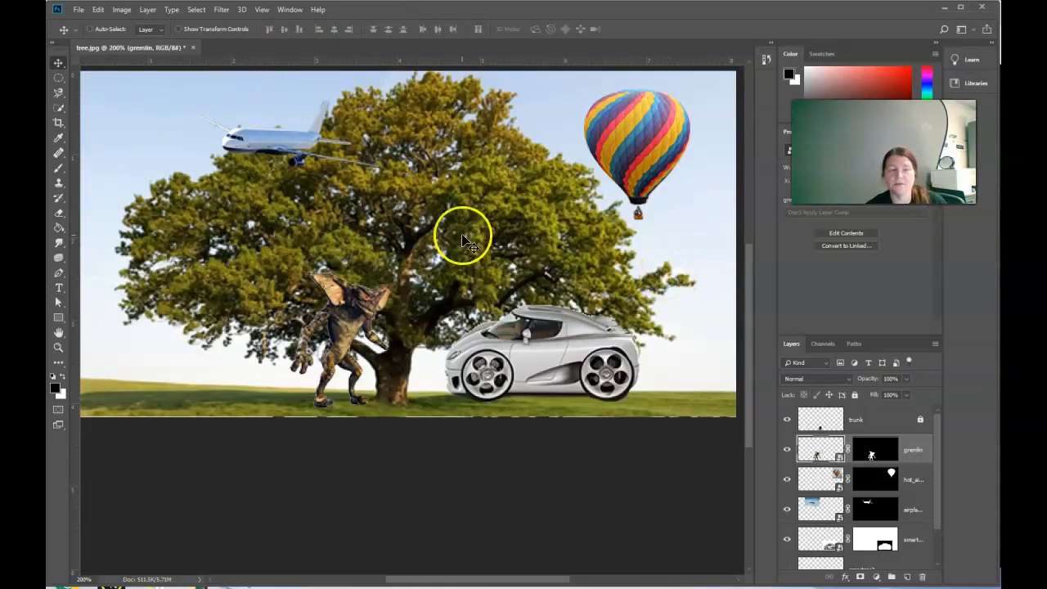
click(78, 9)
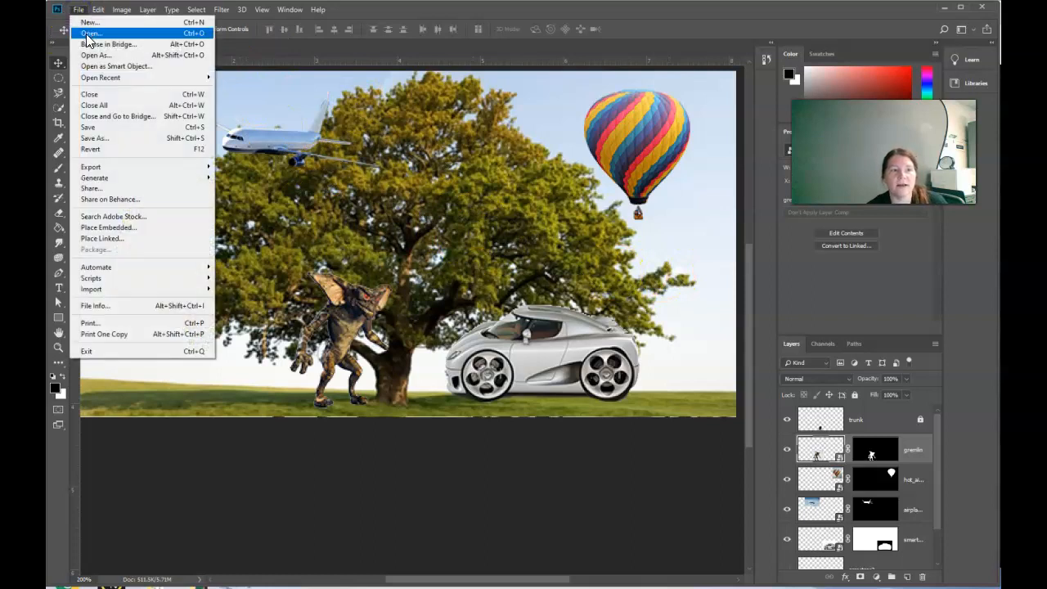
click(112, 233)
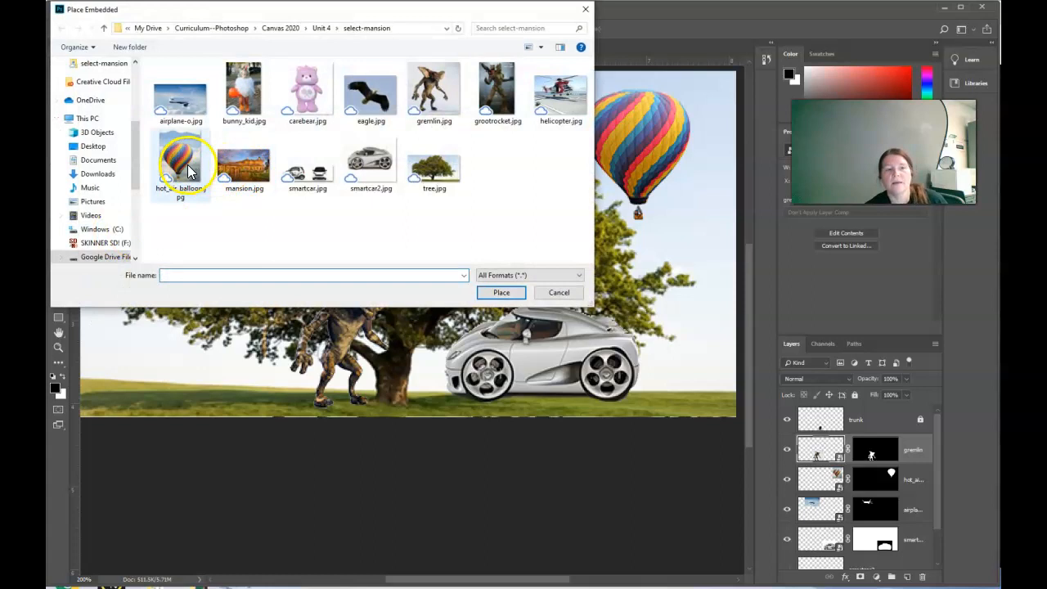
double_click(181, 164)
click(450, 29)
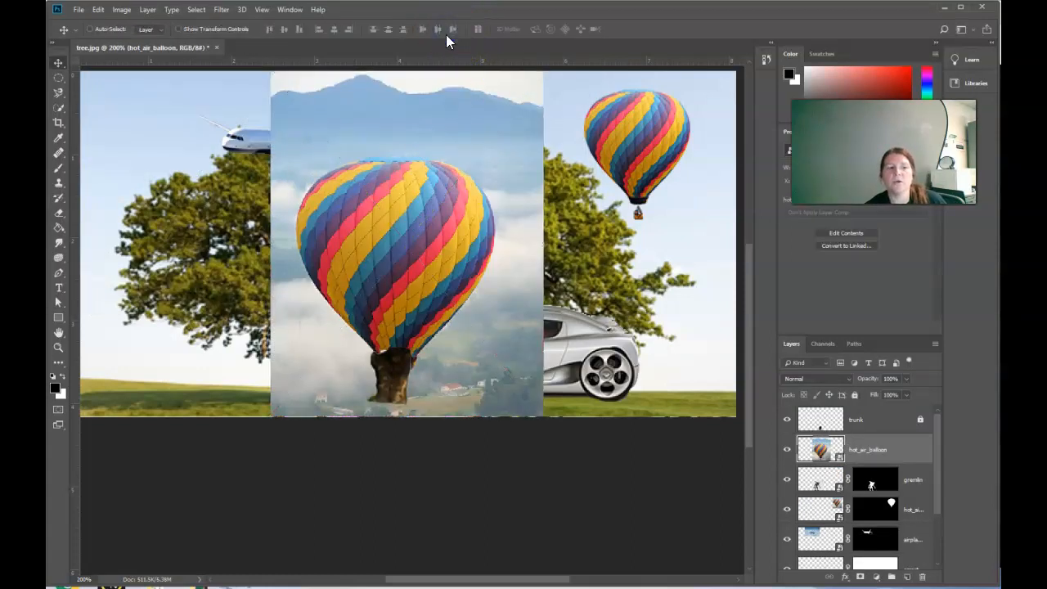
- Activate the Quick Selection tool and hide the trunk layer so the whole balloon can be selected
click(59, 108)
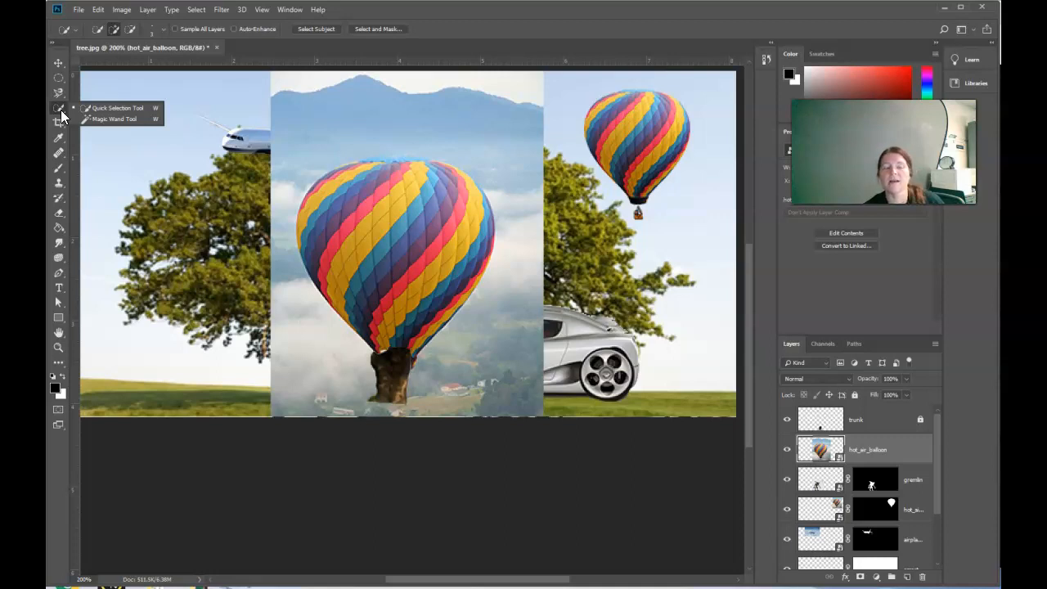
click(88, 107)
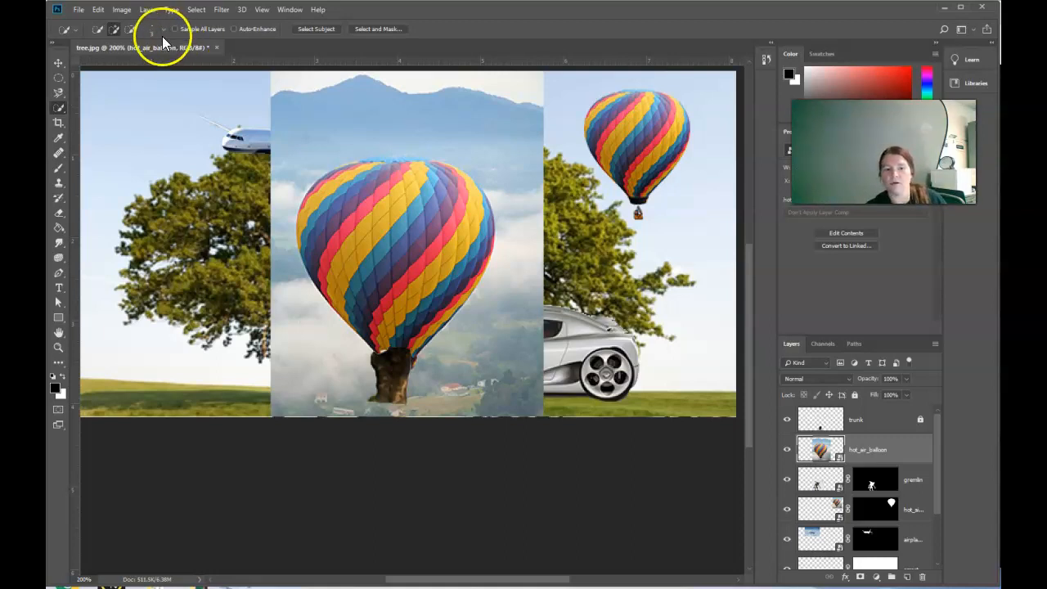
click(787, 420)
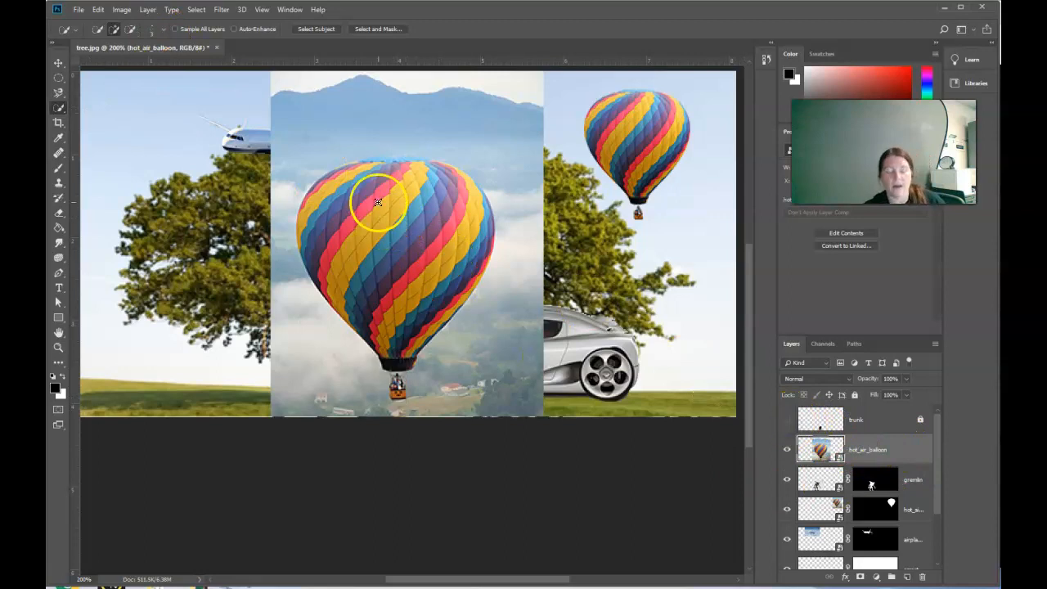
- Enlarge the Quick Selection brush to 100 and paint over the large balloon's envelope to select it
key(bracketright)
key(bracketright)
key(bracketright)
key(bracketright)
key(bracketright)
key(bracketright)
key(bracketright)
key(bracketright)
key(bracketright)
key(bracketright)
key(bracketright)
key(bracketright)
key(bracketright)
key(bracketright)
key(bracketright)
key(bracketright)
key(bracketright)
key(bracketright)
key(bracketright)
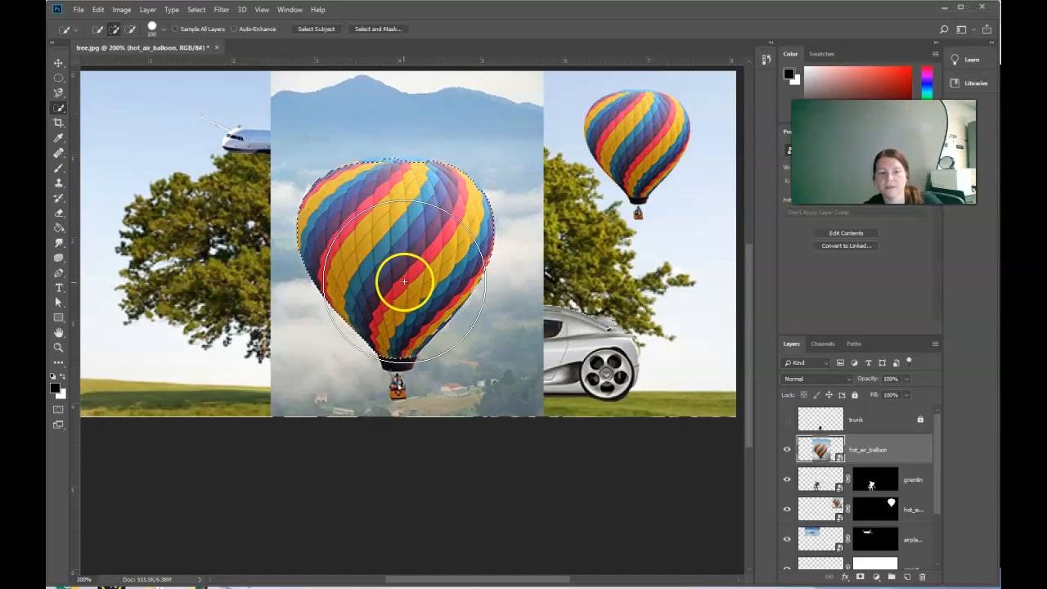
mouse_move(400, 256)
mouse_down()
mouse_move(402, 335)
mouse_move(404, 217)
mouse_move(419, 278)
mouse_move(413, 320)
mouse_move(396, 238)
mouse_move(416, 207)
mouse_move(484, 248)
mouse_move(385, 220)
mouse_up()
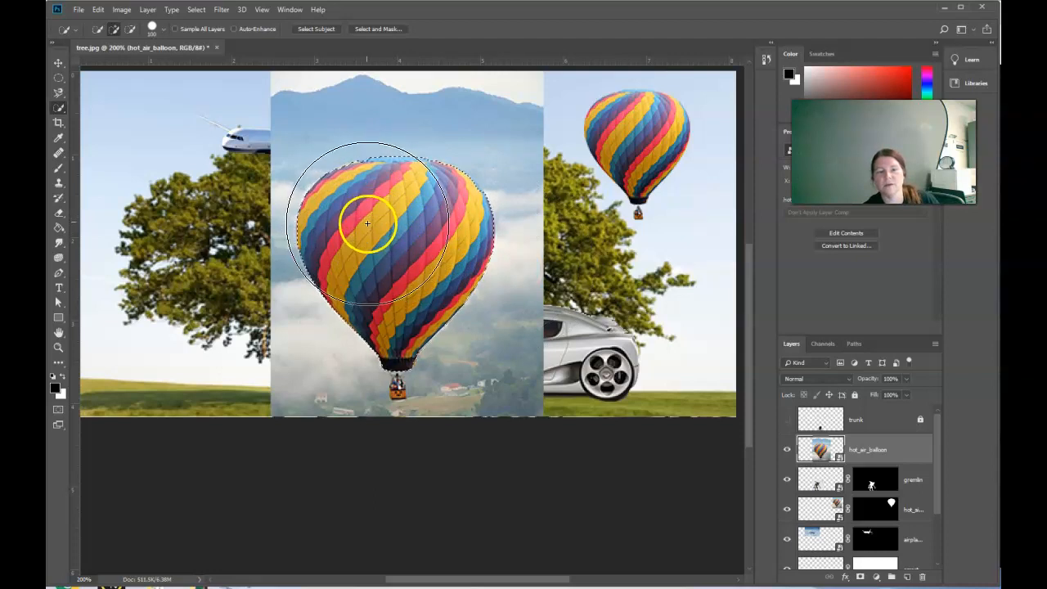
- Reduce the Quick Selection brush size to 10 for working on the balloon's basket
scroll(417, 258, down, 3)
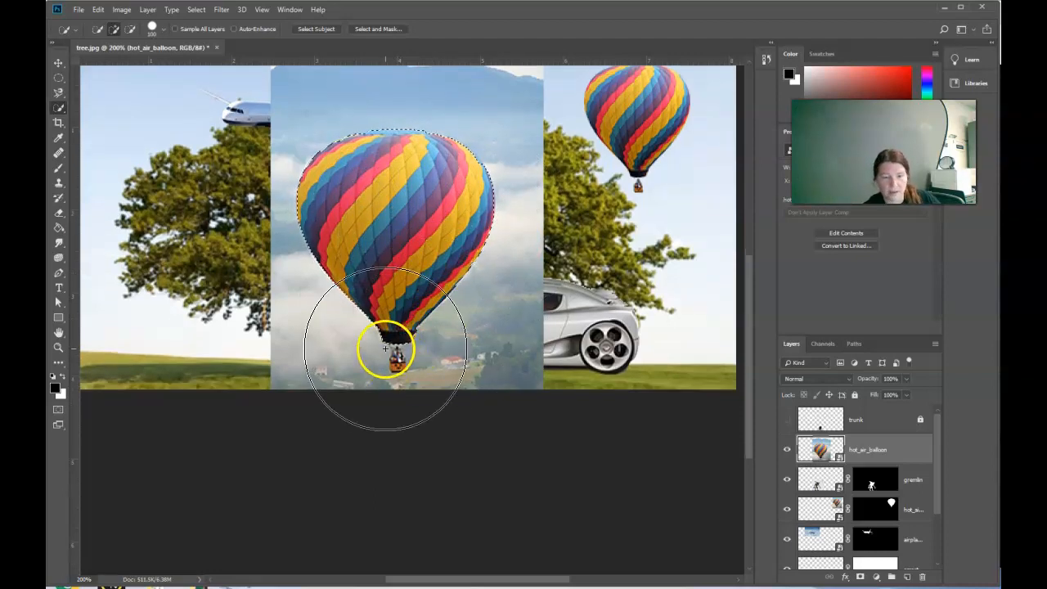
key(bracketleft)
key(bracketleft)
key(bracketleft)
key(bracketleft)
key(bracketleft)
key(bracketleft)
key(bracketleft)
key(bracketleft)
key(bracketleft)
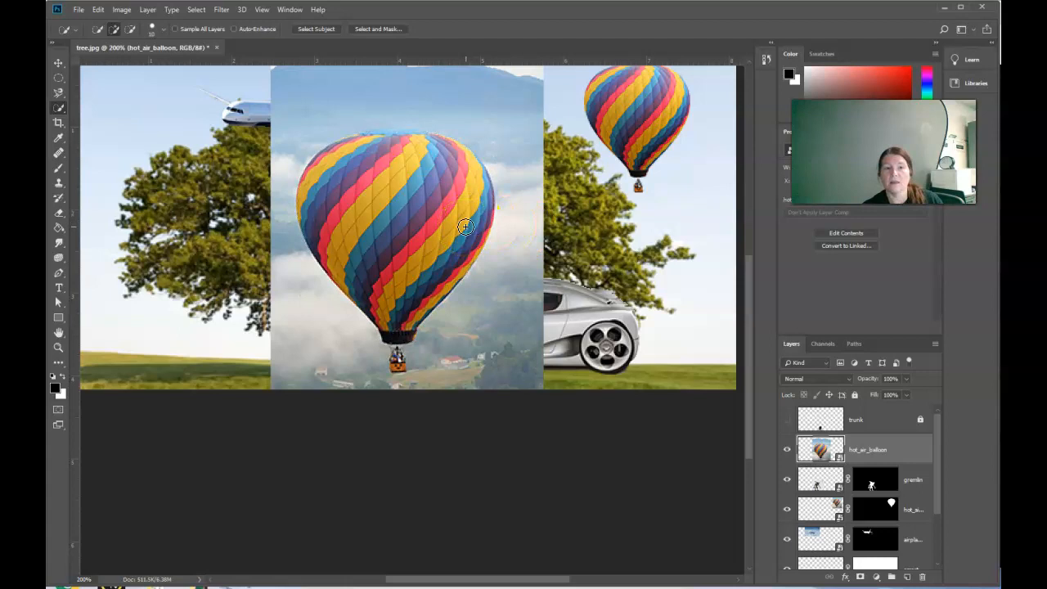
- Select the placed balloon automatically with Select Subject and check the selection by switching Quick Mask mode on and off
click(315, 30)
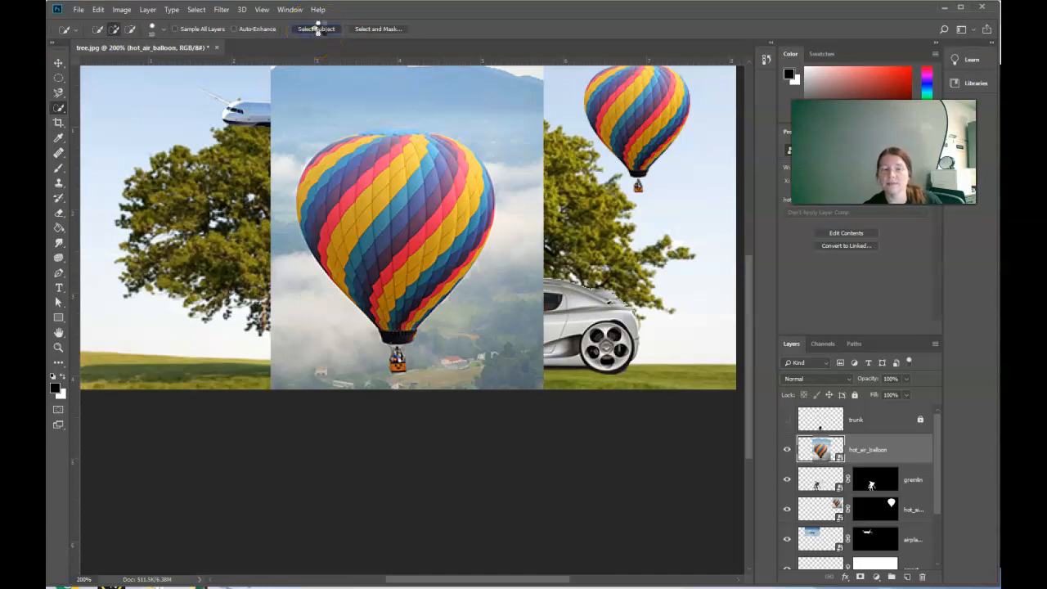
click(330, 29)
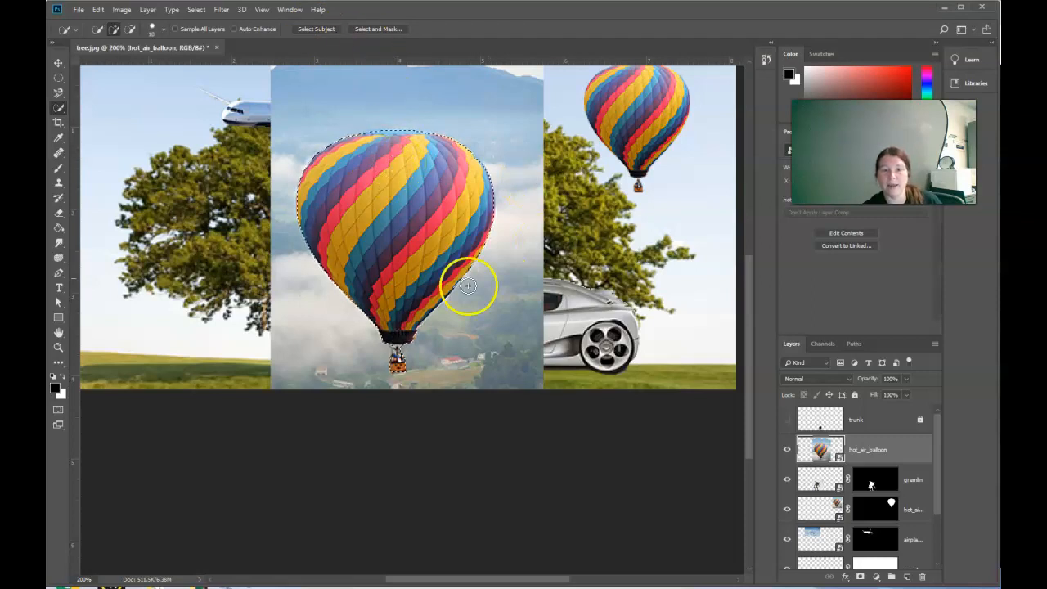
click(58, 410)
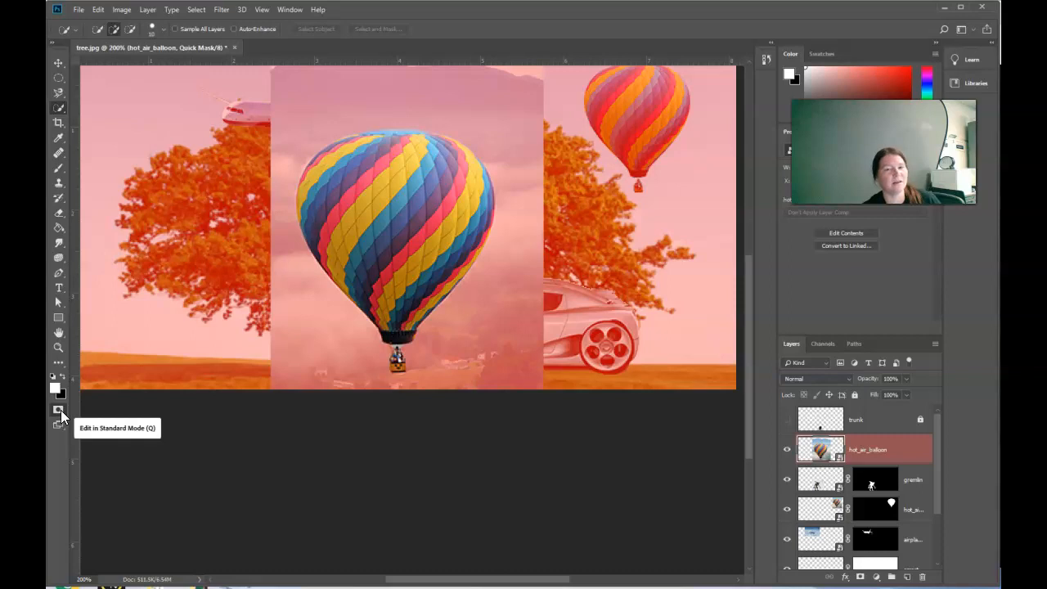
click(59, 410)
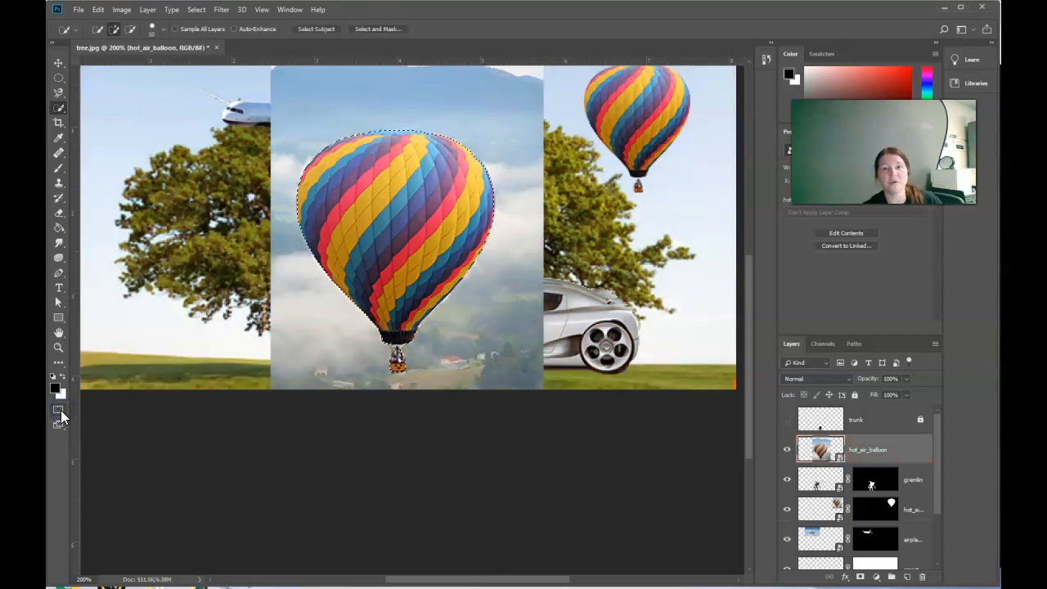
click(59, 410)
click(59, 410)
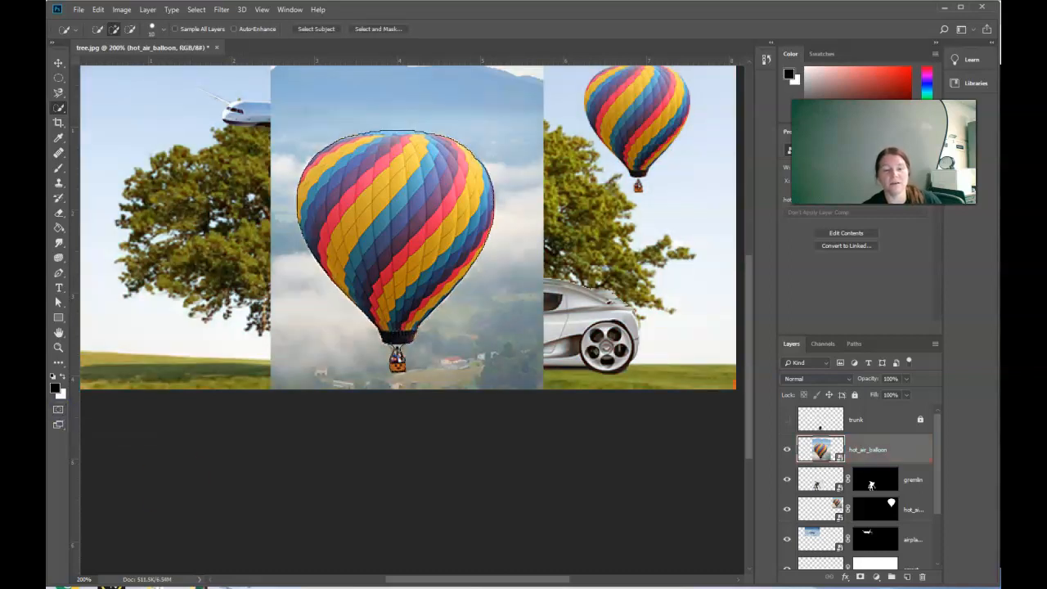
- Switch to Photopea and place the hot_air_balloon image into the tree document at its default size
mouse_move(456, 583)
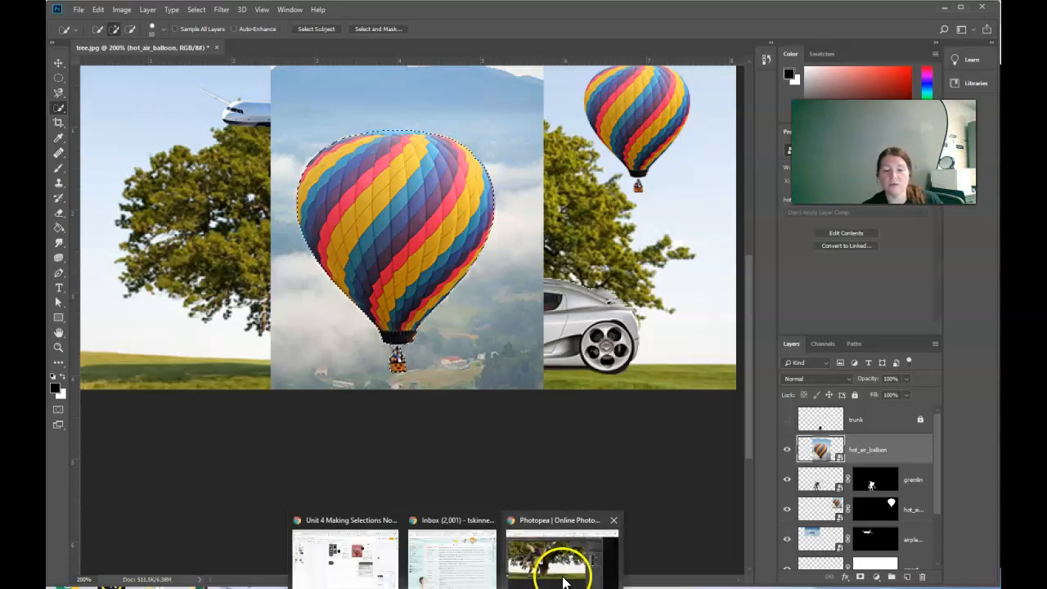
click(562, 579)
click(54, 72)
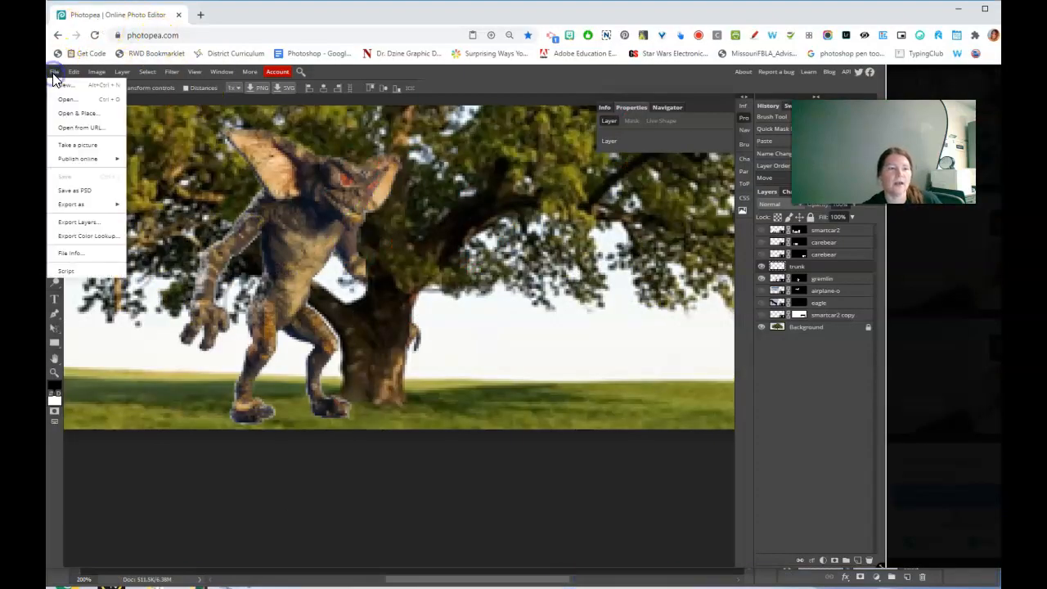
click(75, 114)
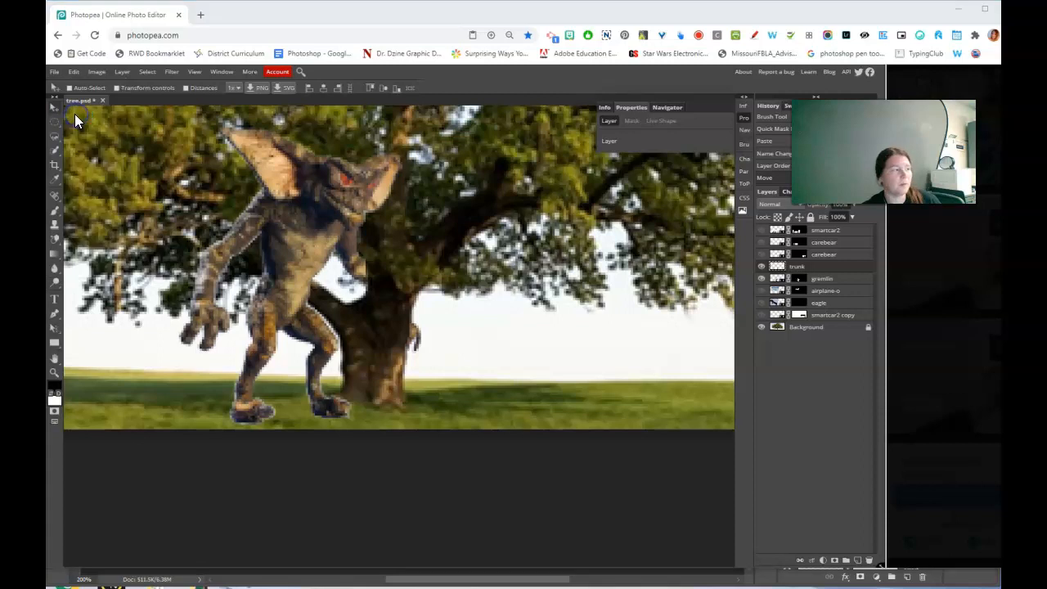
double_click(771, 300)
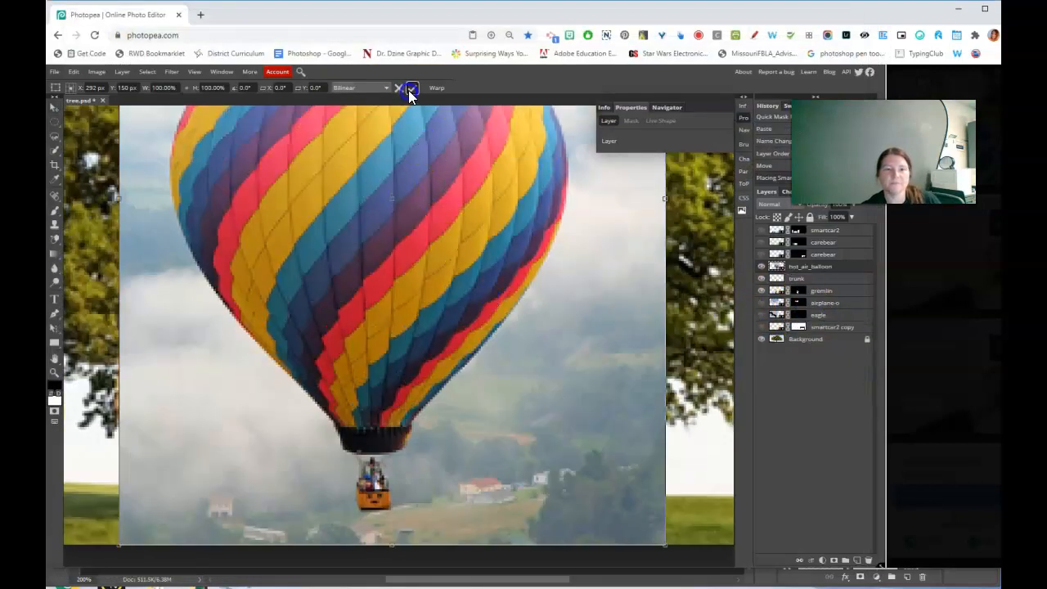
click(411, 90)
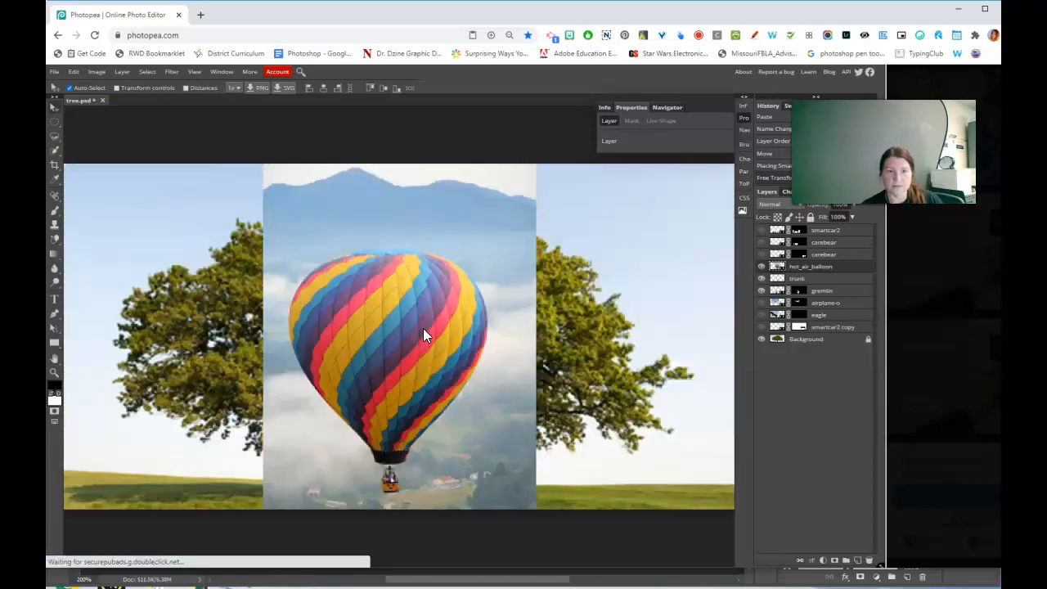
- Start the Quick Selection tool on the placed balloon and rasterize its smart object
click(55, 150)
click(88, 167)
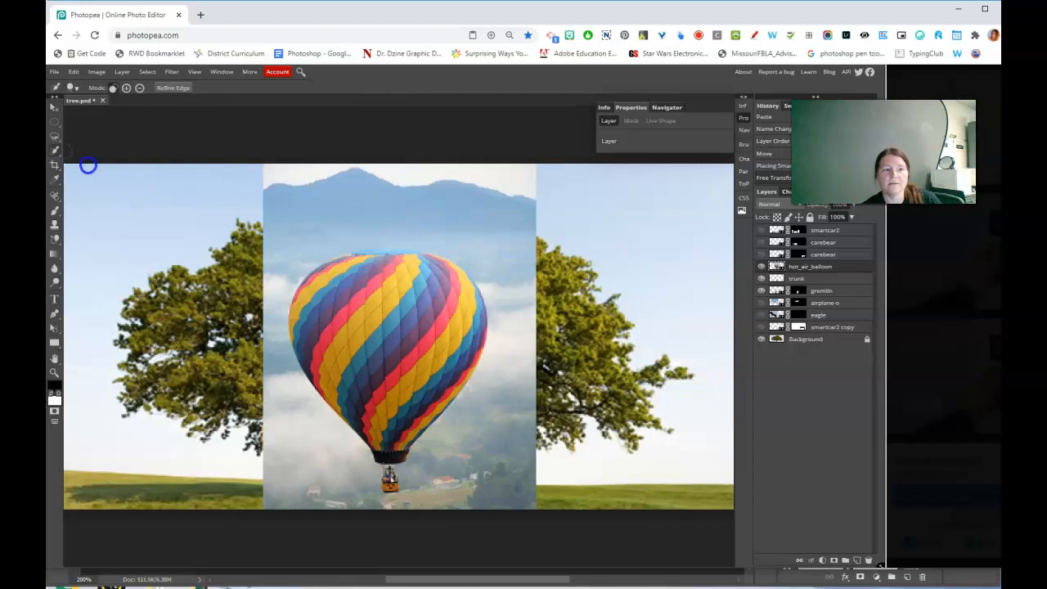
click(350, 283)
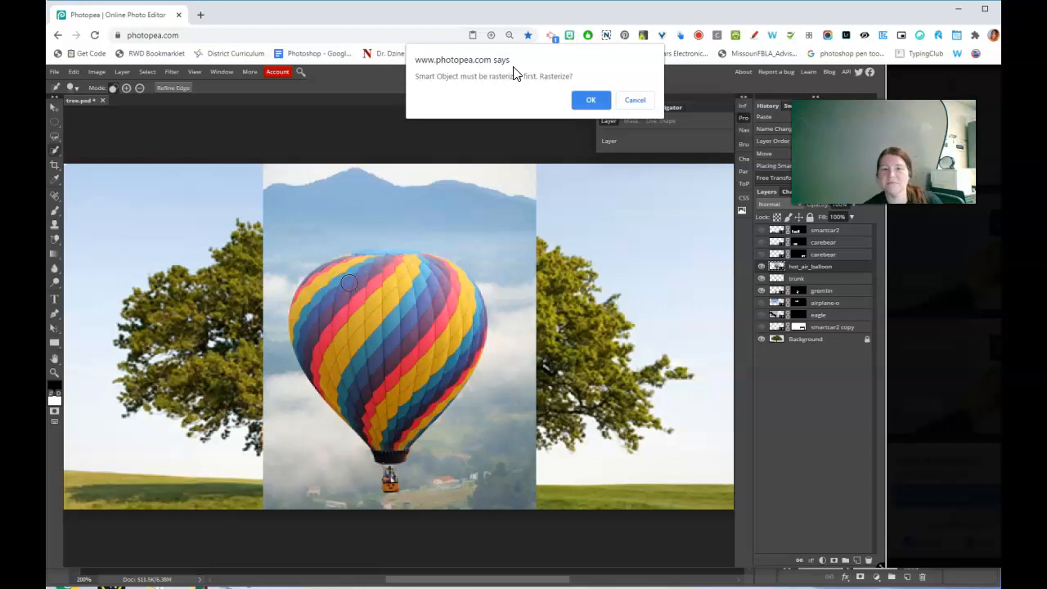
click(591, 100)
- Try to select the balloon with small Quick Selection strokes over its envelope, then undo the strokes
mouse_move(422, 277)
mouse_down()
mouse_move(354, 296)
mouse_move(368, 341)
mouse_move(388, 261)
mouse_move(369, 273)
mouse_move(397, 274)
mouse_move(439, 213)
mouse_up()
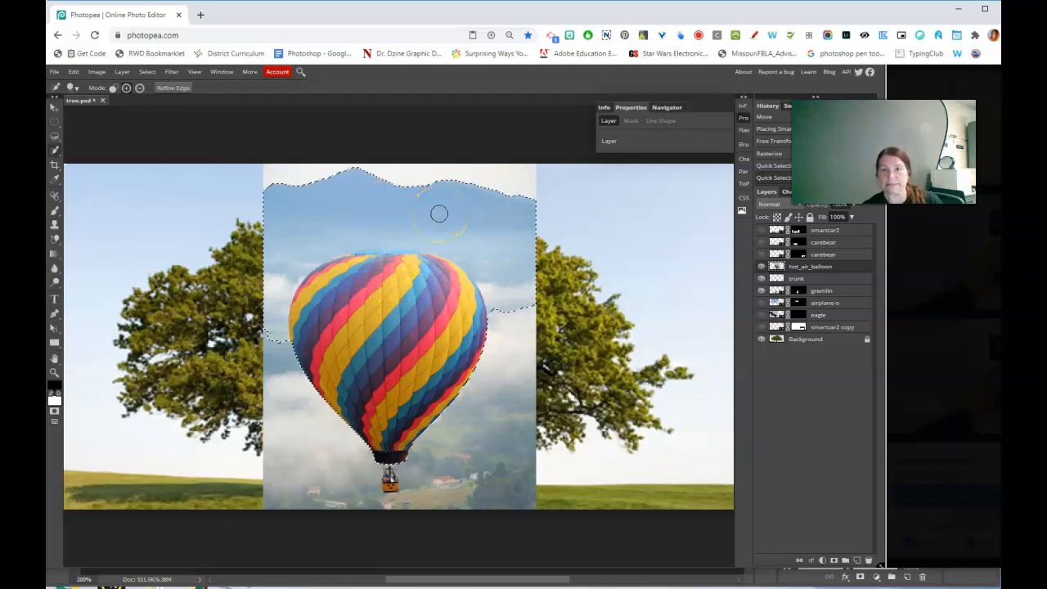
mouse_move(409, 272)
mouse_down()
mouse_move(369, 311)
mouse_move(383, 303)
mouse_move(383, 315)
mouse_up()
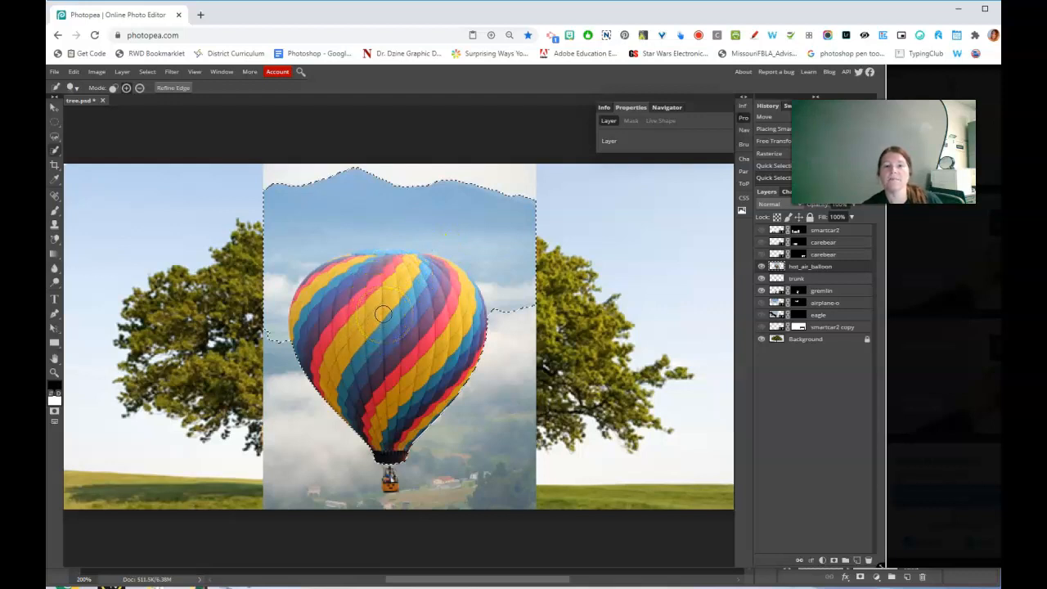
key(ctrl+z)
key(ctrl+z)
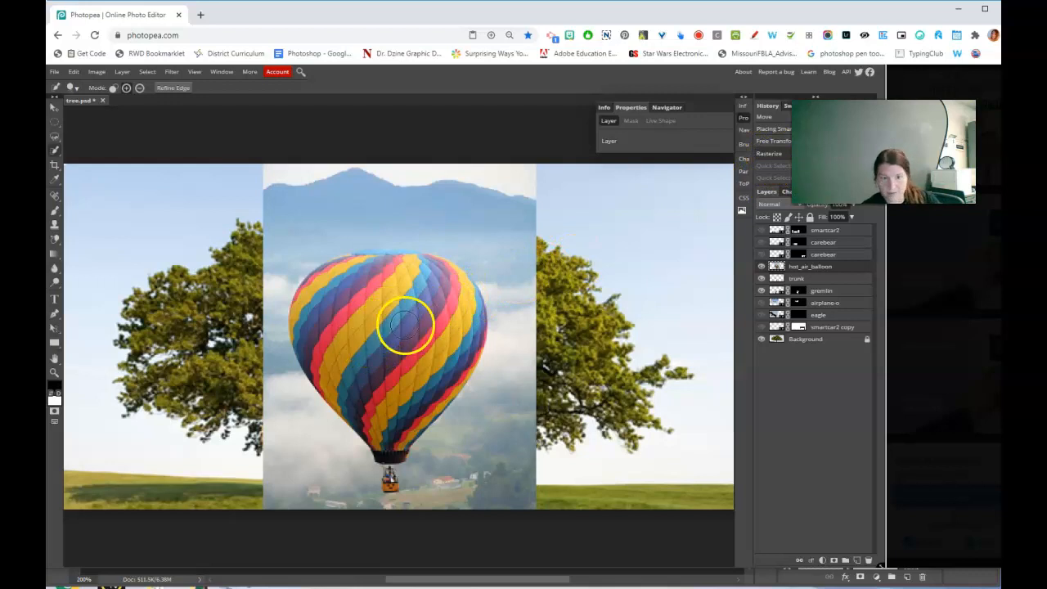
- Select the balloon's envelope with a larger Quick Selection brush, subtract the surrounding sky, and add back the envelope's upper edge
drag(384, 286, 388, 365)
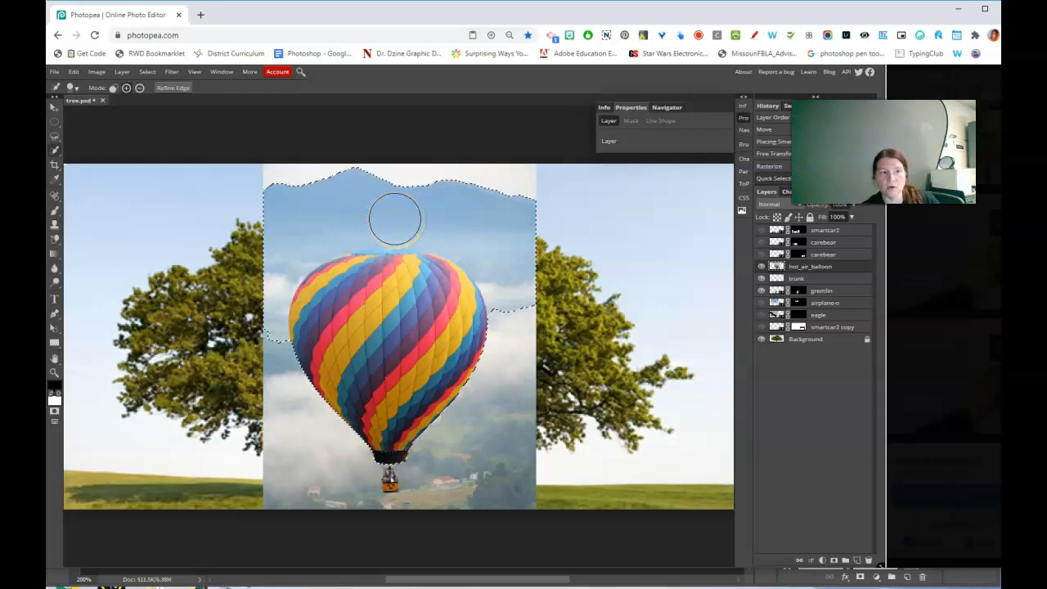
click(141, 92)
mouse_move(509, 261)
mouse_down()
mouse_move(530, 296)
mouse_move(524, 243)
mouse_up()
mouse_move(553, 314)
mouse_down()
mouse_move(534, 372)
mouse_move(527, 236)
mouse_move(456, 323)
mouse_up()
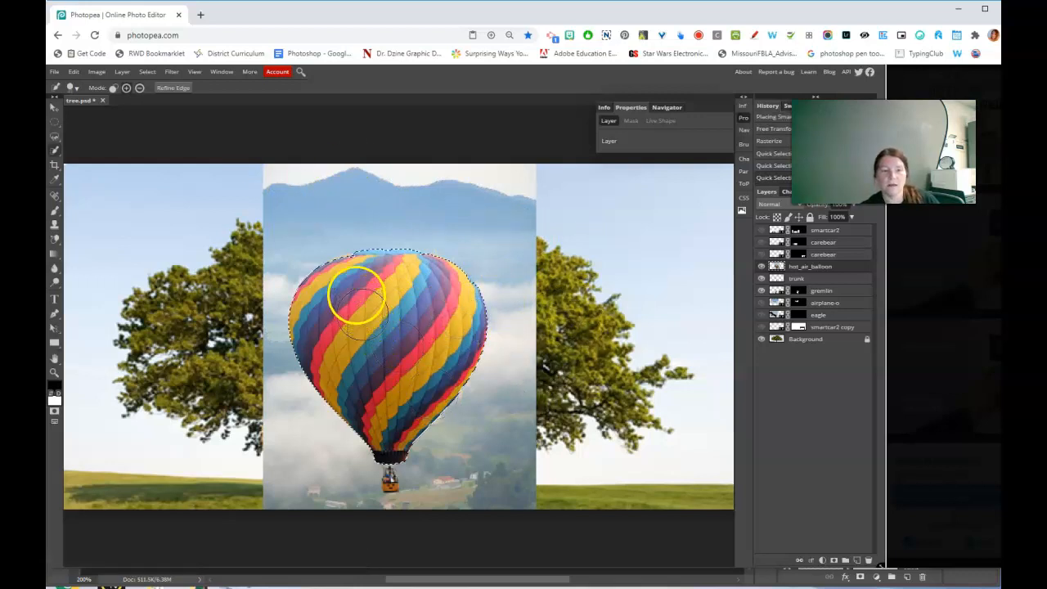
click(354, 280)
- Try repeatedly to add the balloon's basket to the selection with Quick Selection, undoing each attempt
scroll(390, 357, down, 1)
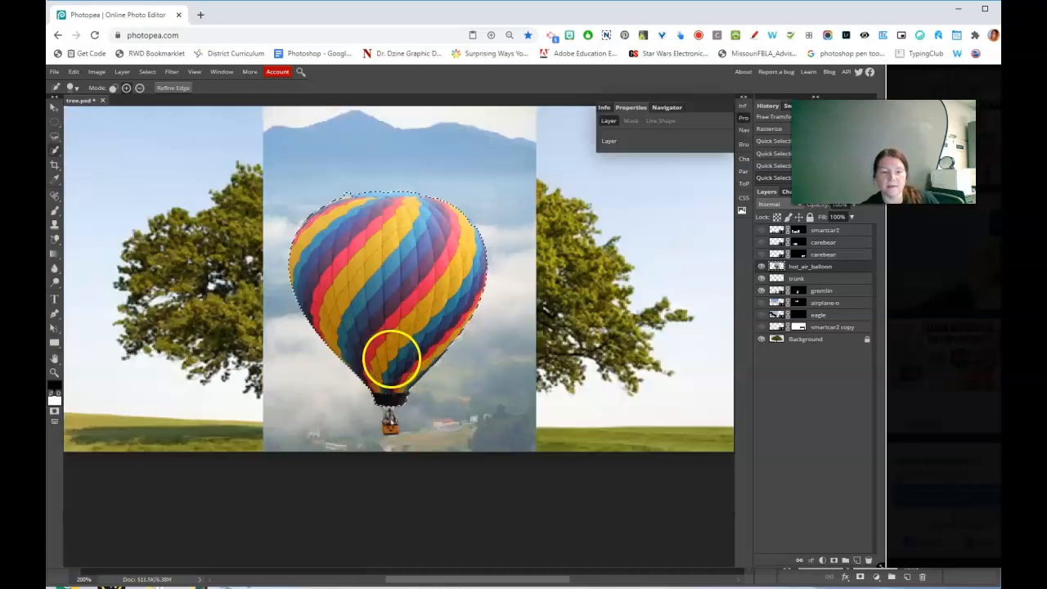
scroll(390, 357, down, 1)
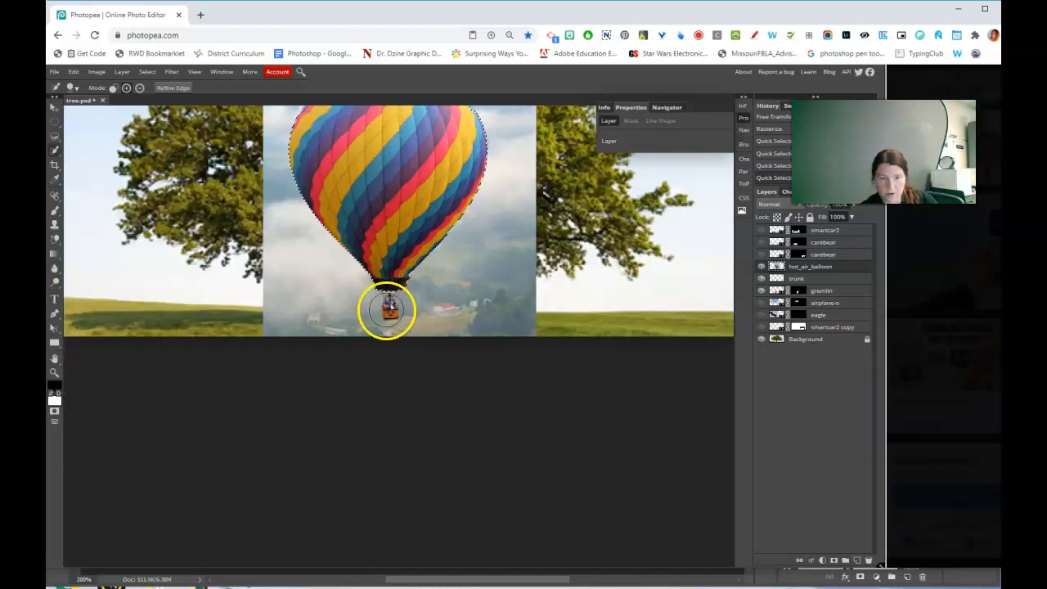
click(390, 309)
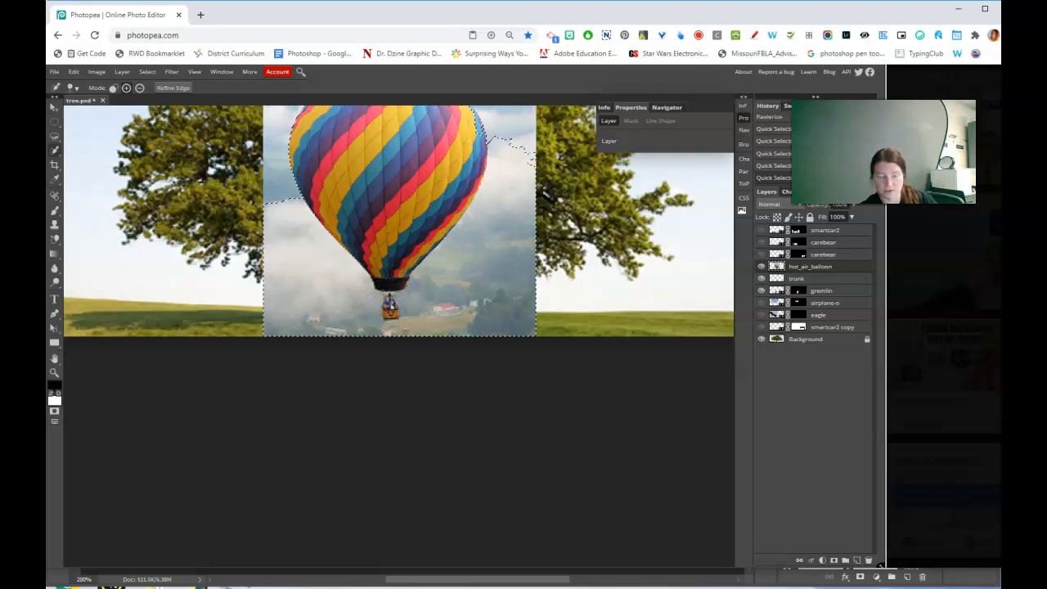
key(ctrl+z)
click(390, 308)
key(ctrl+z)
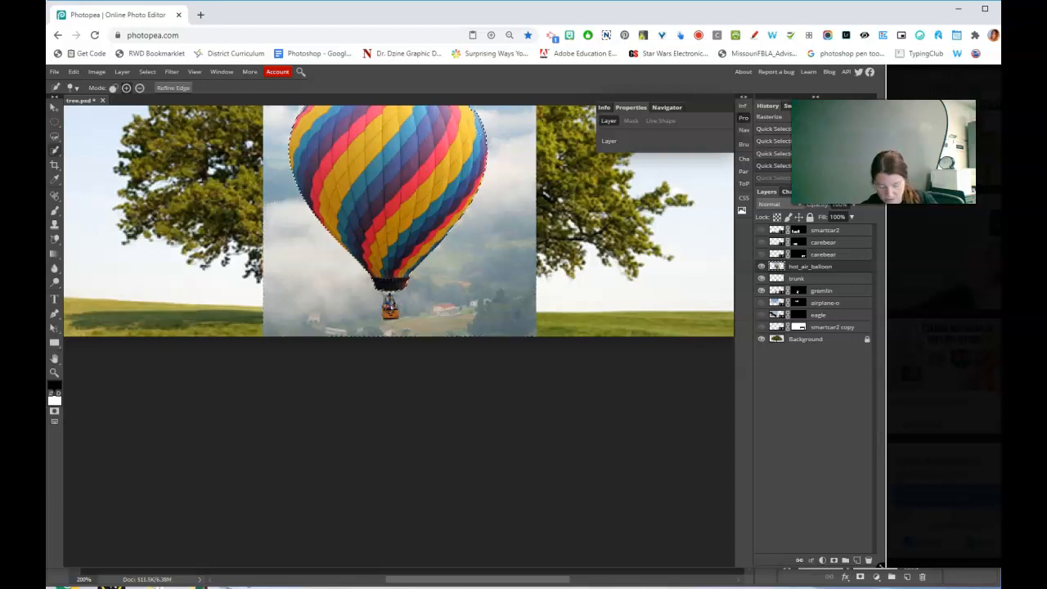
click(390, 308)
key(ctrl+z)
- Try adding the basket with a small Quick Selection brush at close range, and undo the attempt
click(56, 374)
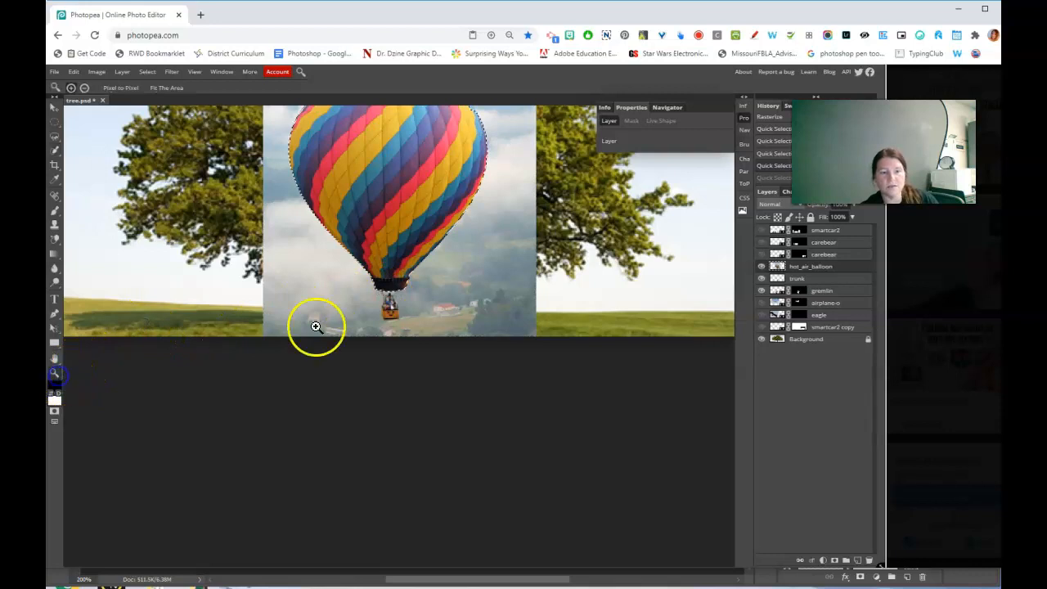
click(396, 313)
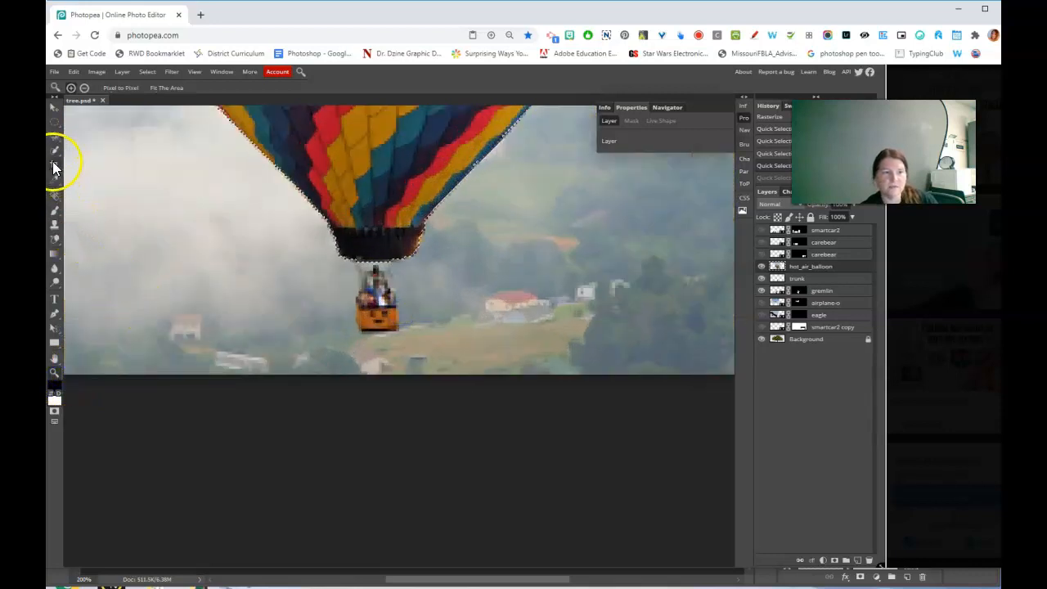
click(55, 149)
click(374, 310)
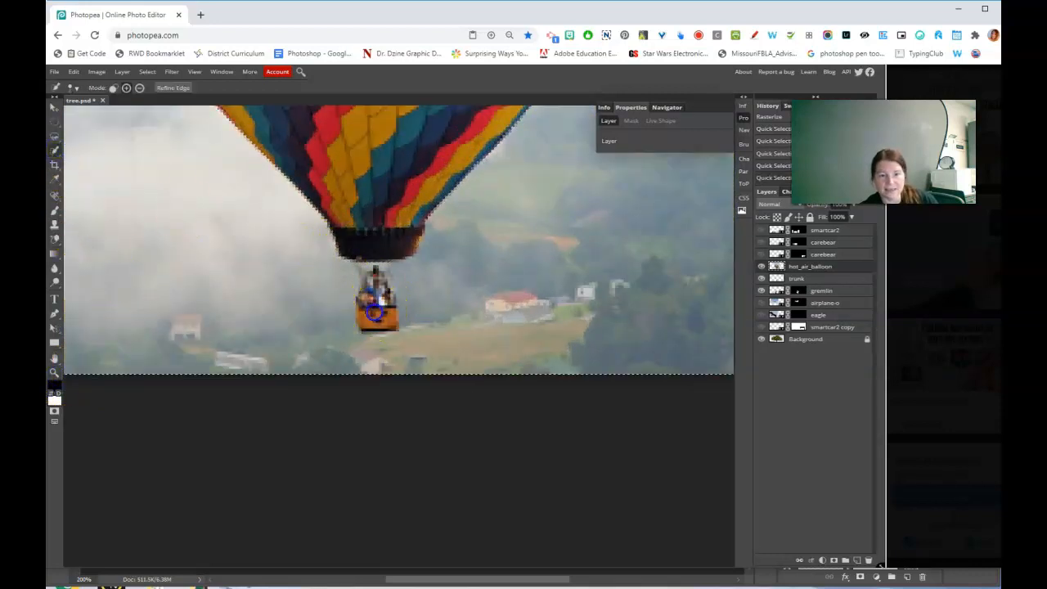
key(ctrl+z)
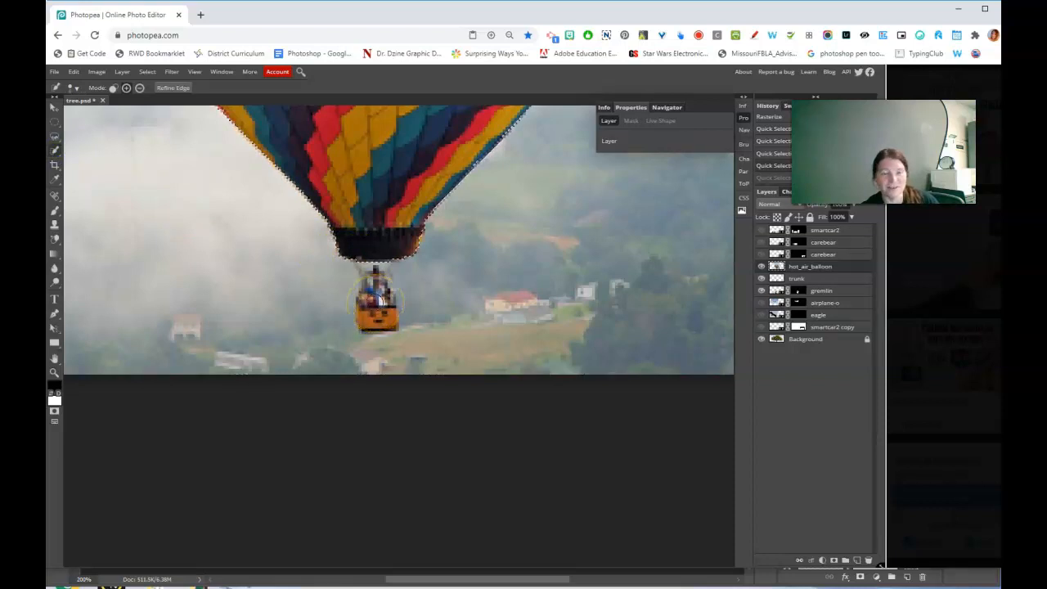
- Return to a view of the whole balloon and clear the current selection
key(ctrl+minus)
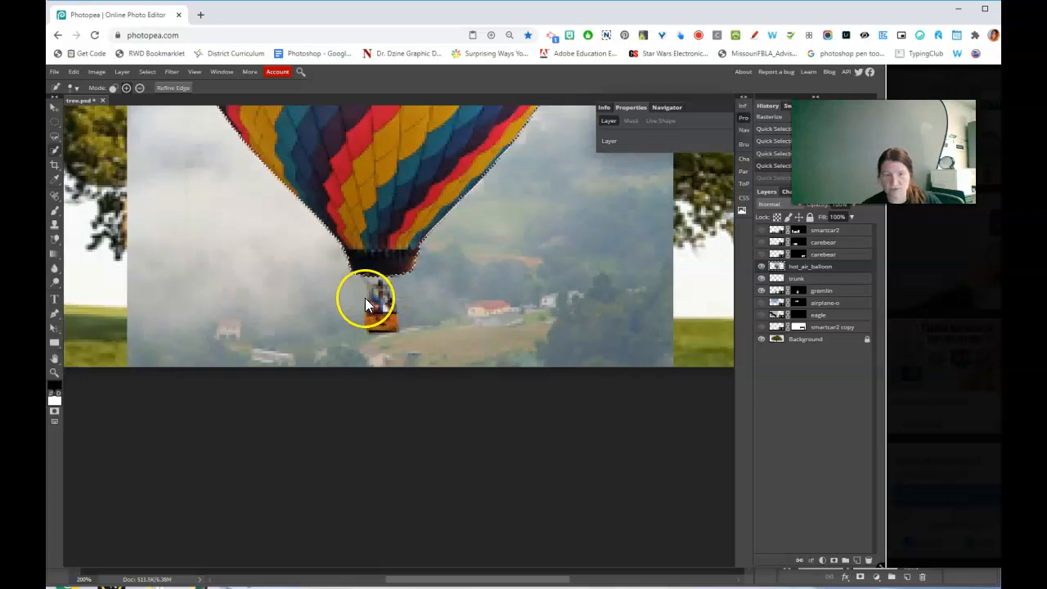
key(ctrl+minus)
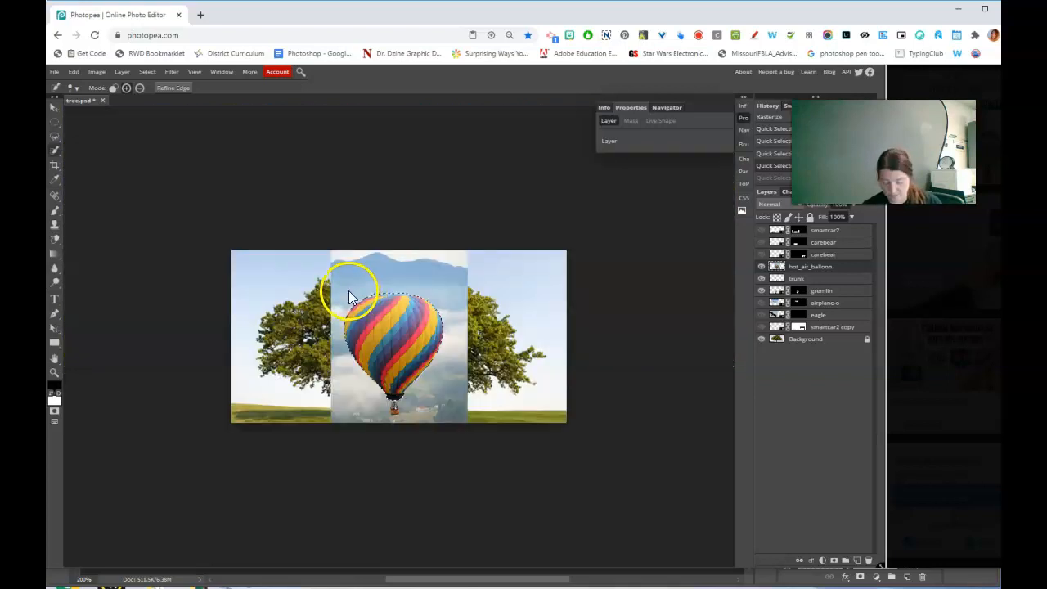
key(ctrl+plus)
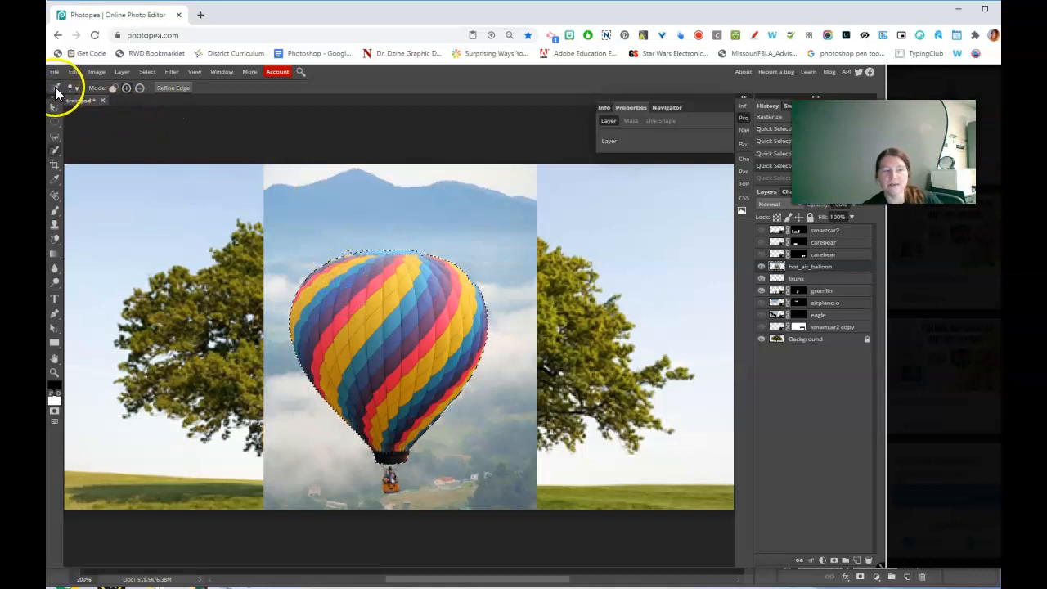
click(225, 108)
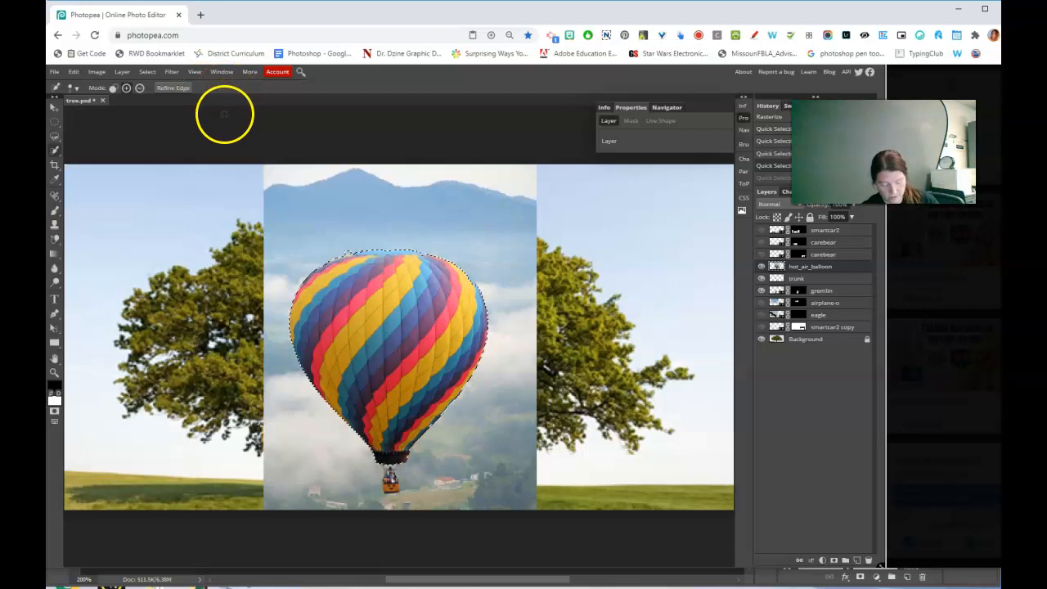
- Select the balloon with the Object Selection tool by framing its envelope and basket in a rectangle
right_click(55, 152)
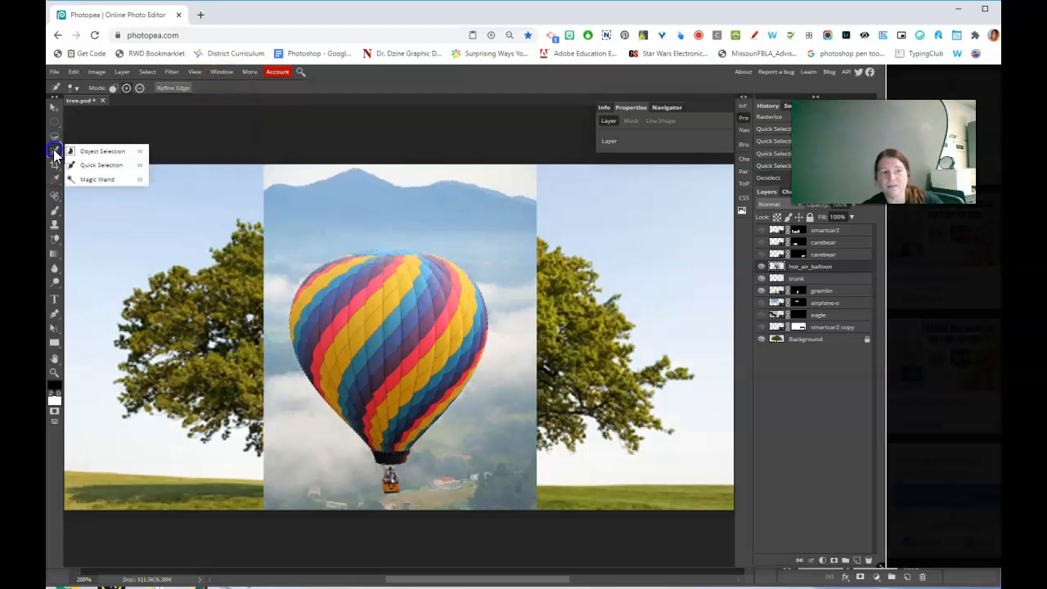
click(117, 153)
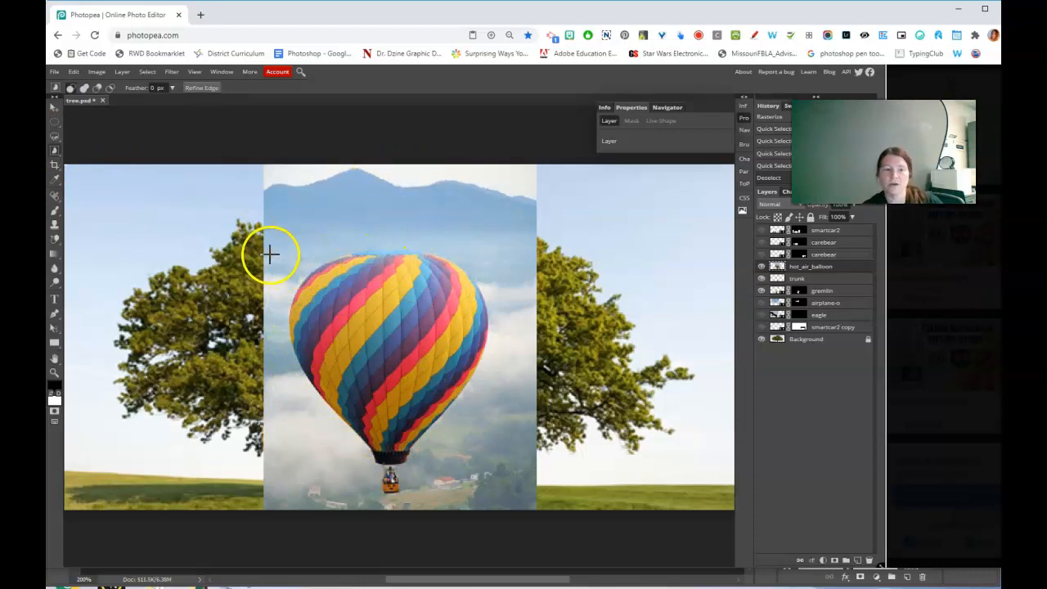
drag(283, 251, 492, 494)
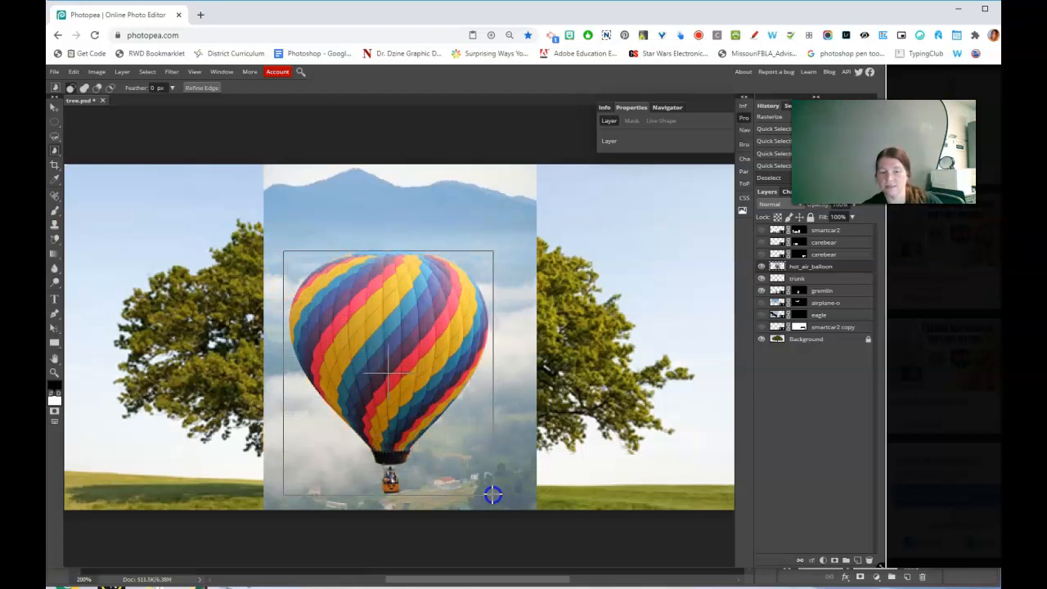
drag(493, 494, 493, 494)
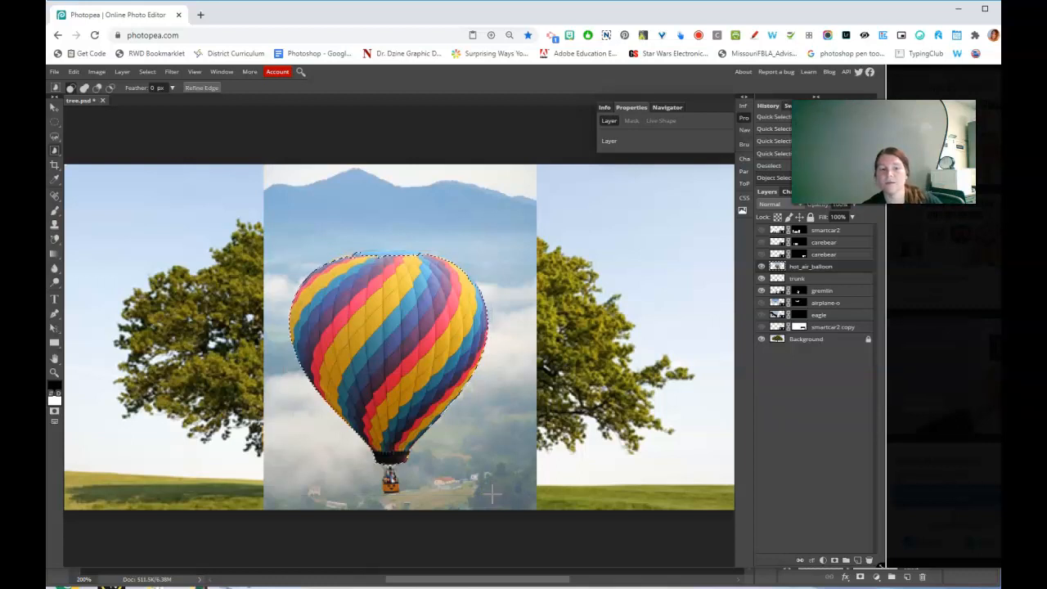
- Refine the selection in Quick Mask mode by brushing white along the balloon's upper edges, and return to the normal selection
click(56, 412)
click(53, 211)
click(50, 394)
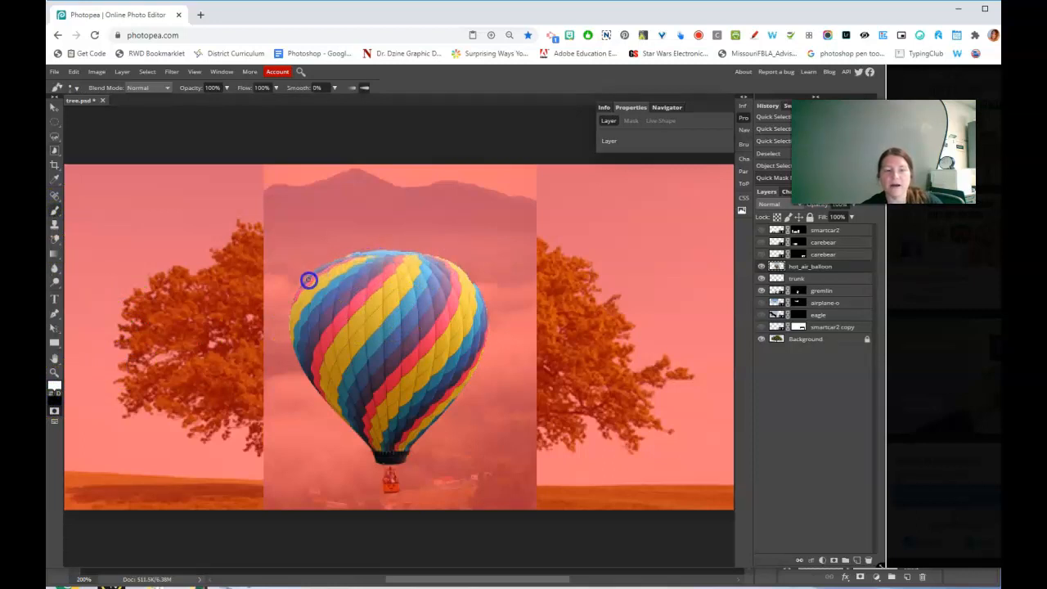
mouse_move(300, 293)
mouse_down()
mouse_move(431, 282)
mouse_move(473, 292)
mouse_up()
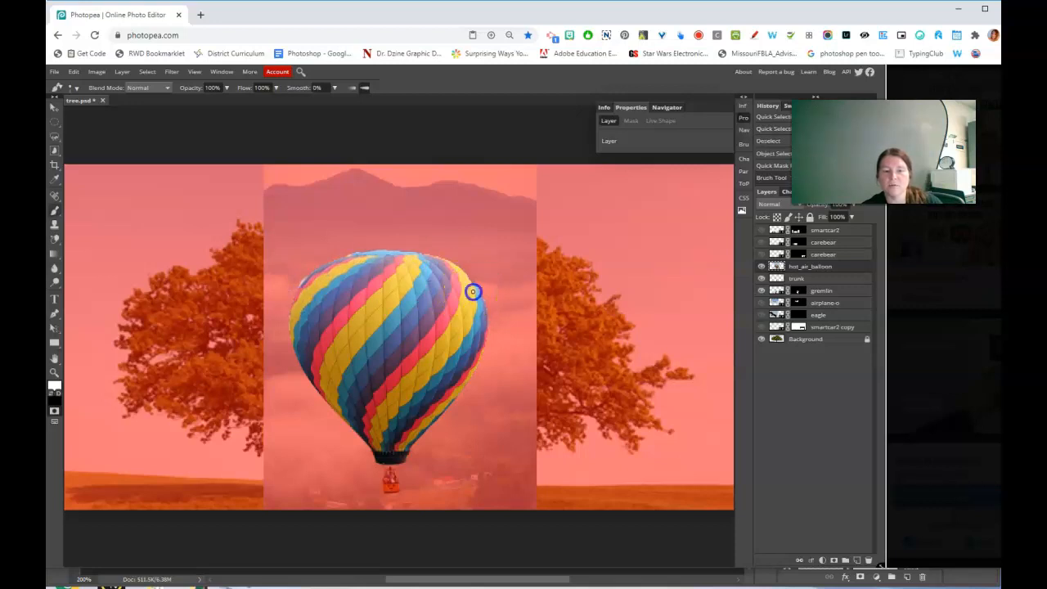
drag(417, 254, 409, 254)
scroll(388, 425, down, 2)
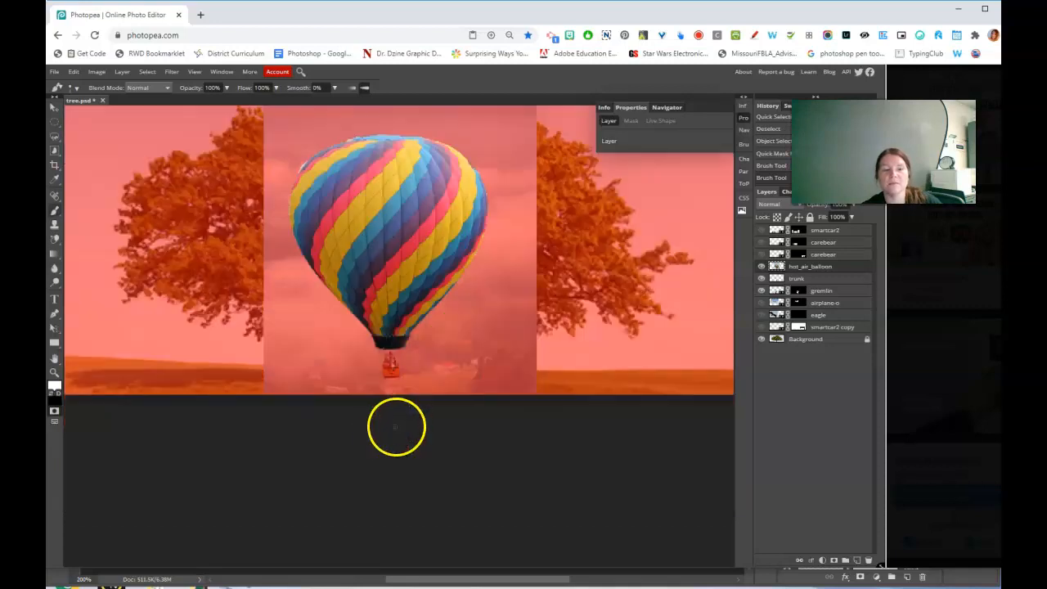
click(474, 172)
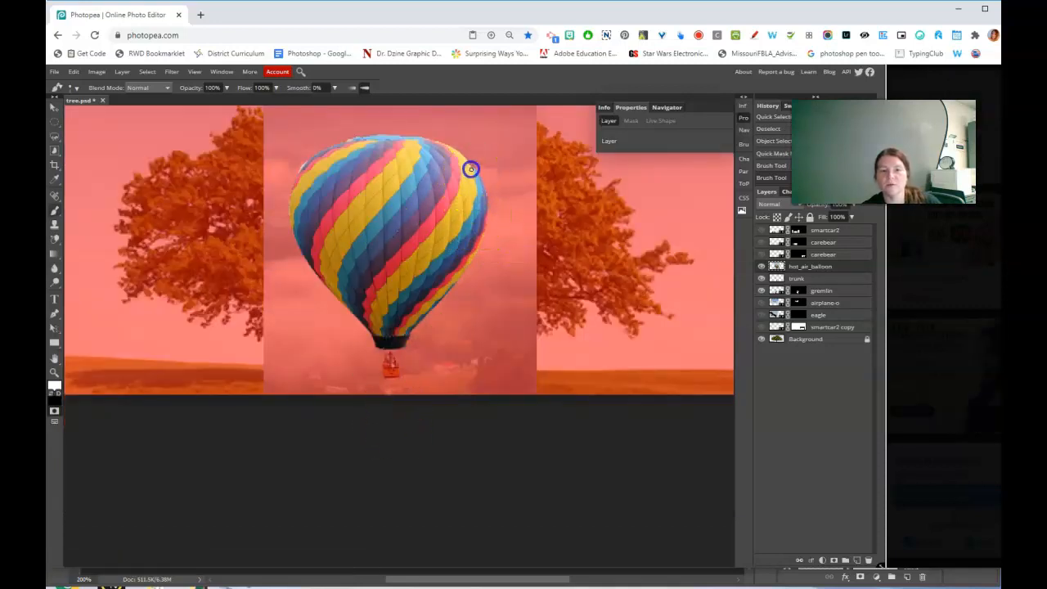
click(56, 413)
- Add the basket and its passengers to the balloon selection by outlining them with the Lasso Select tool at close range
scroll(390, 388, down, 1)
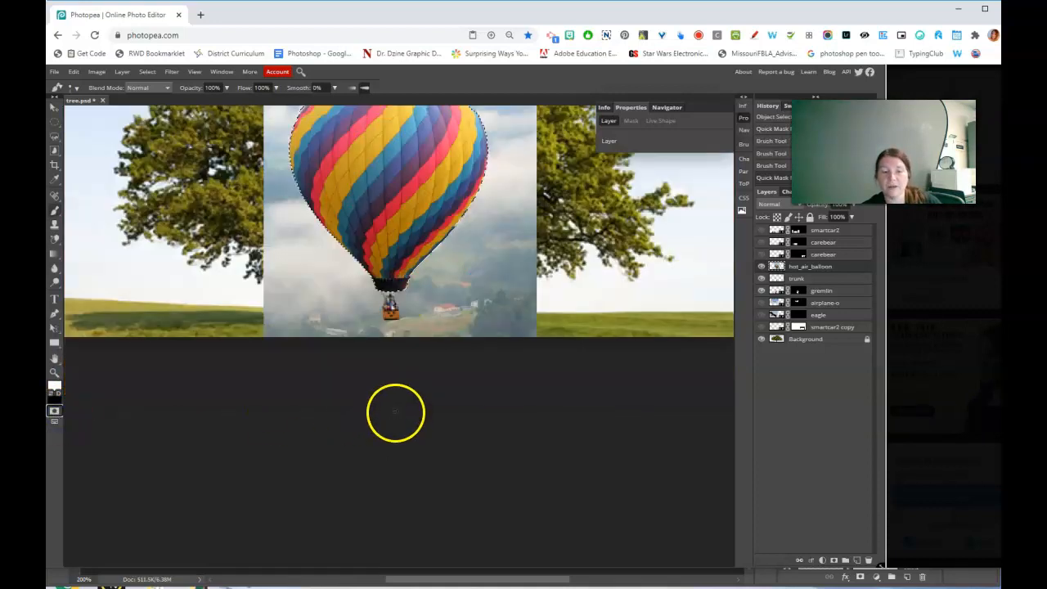
click(55, 373)
click(402, 302)
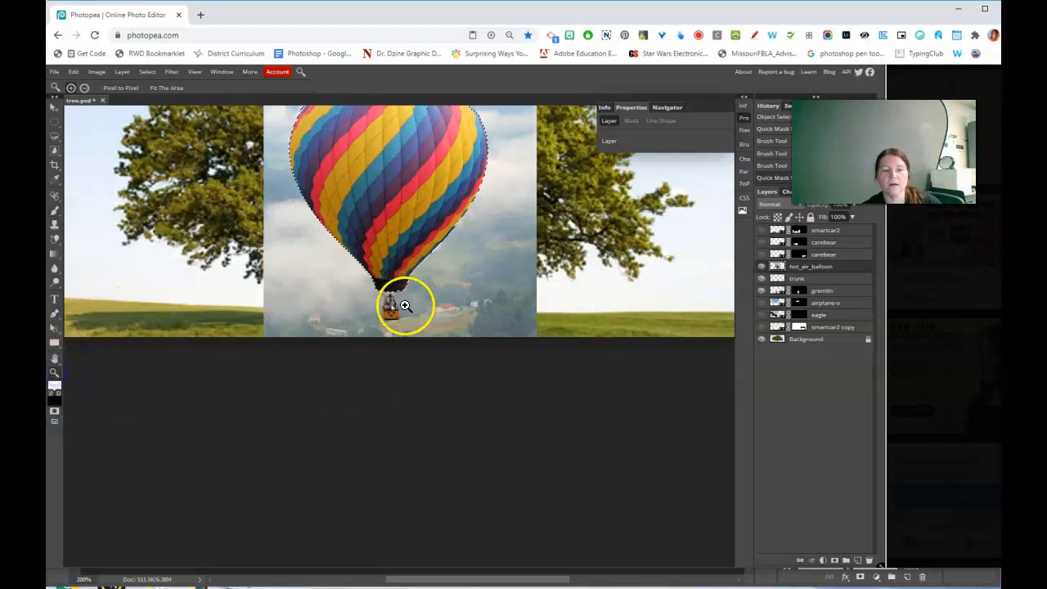
click(402, 305)
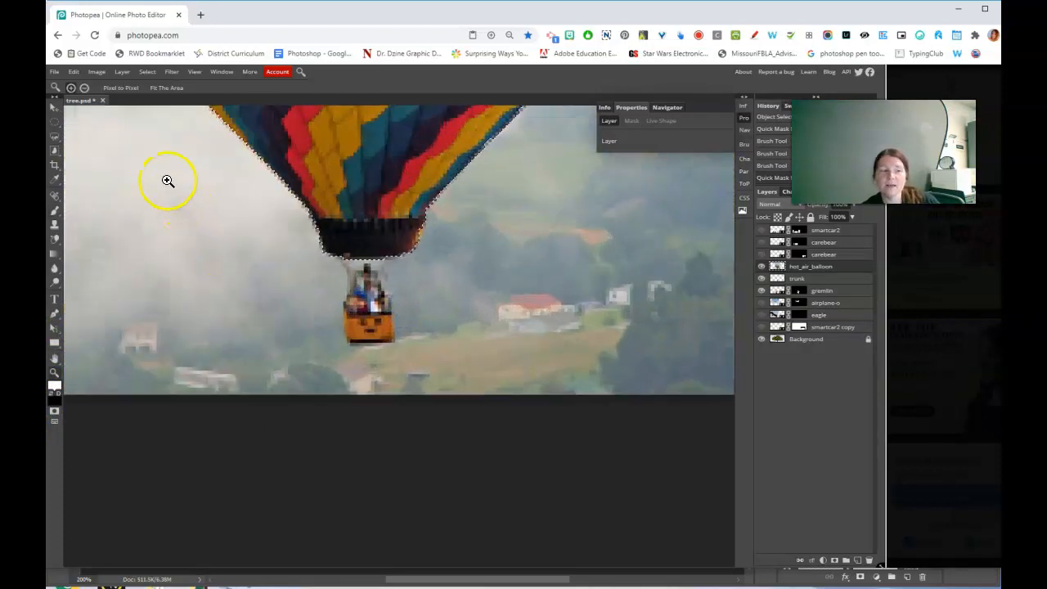
right_click(55, 141)
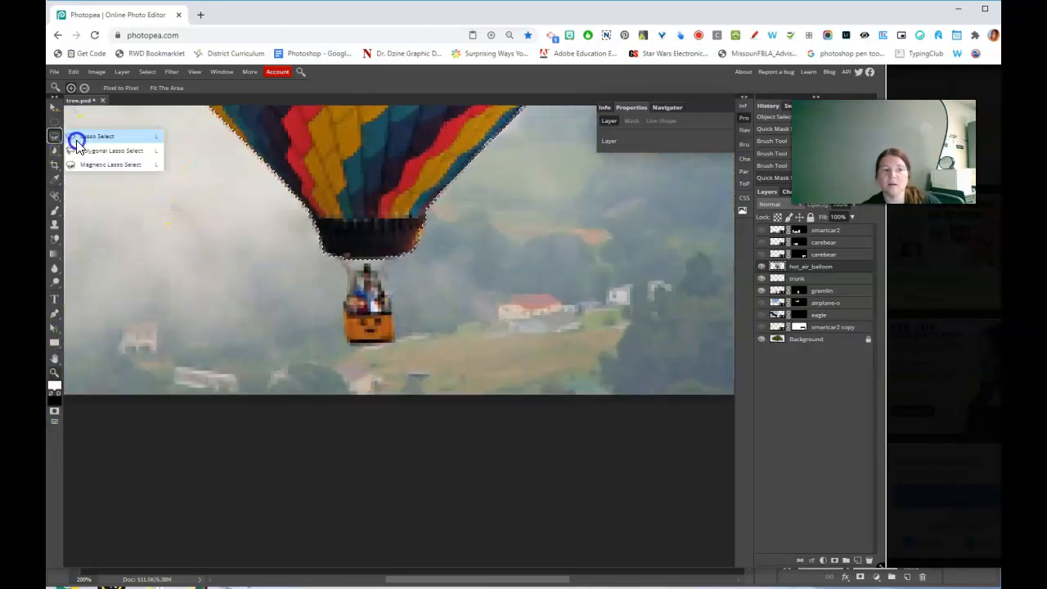
click(77, 139)
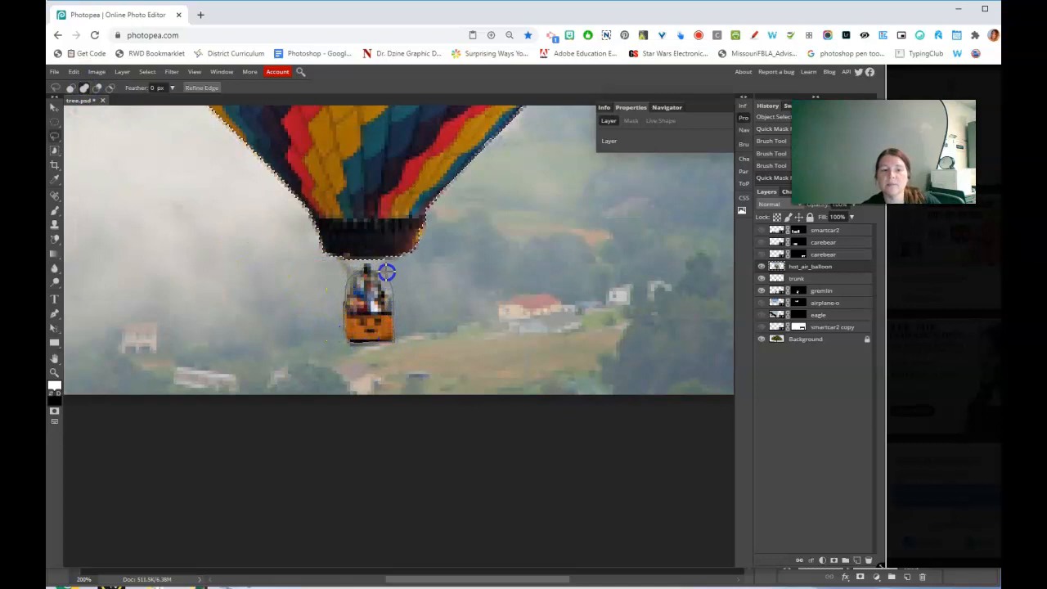
drag(366, 263, 371, 266)
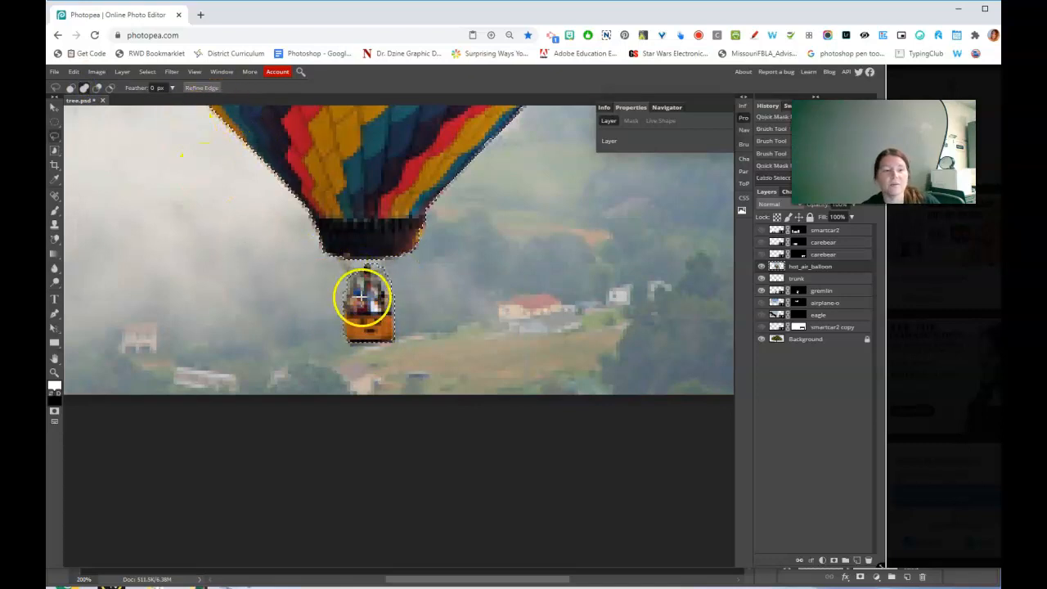
- Check the complete balloon selection in Quick Mask mode and add it as a raster mask on the hot_air_balloon layer
key(ctrl+minus)
key(ctrl+minus)
key(ctrl+minus)
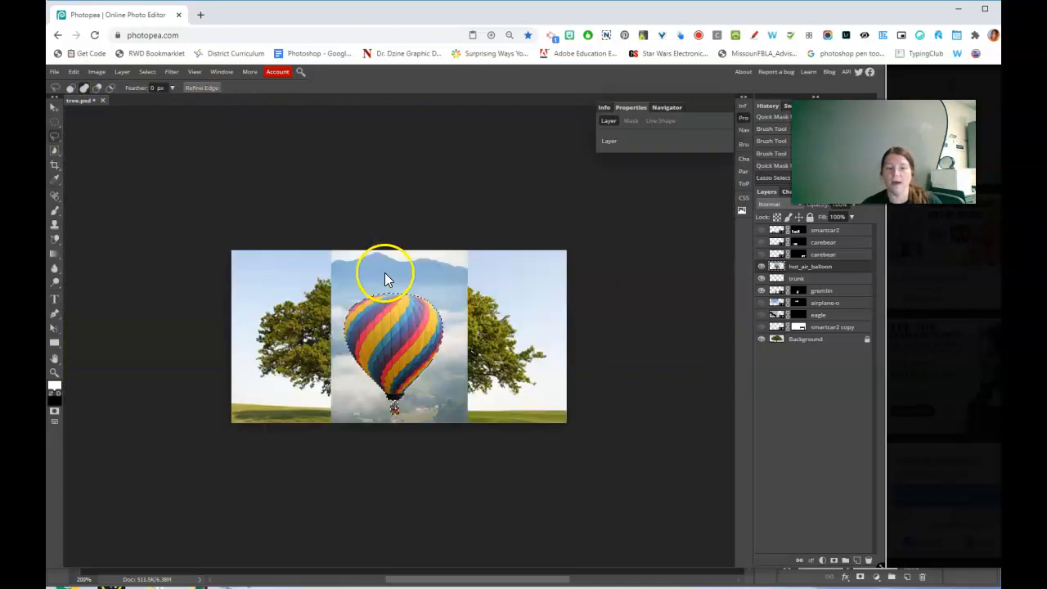
click(55, 414)
click(55, 414)
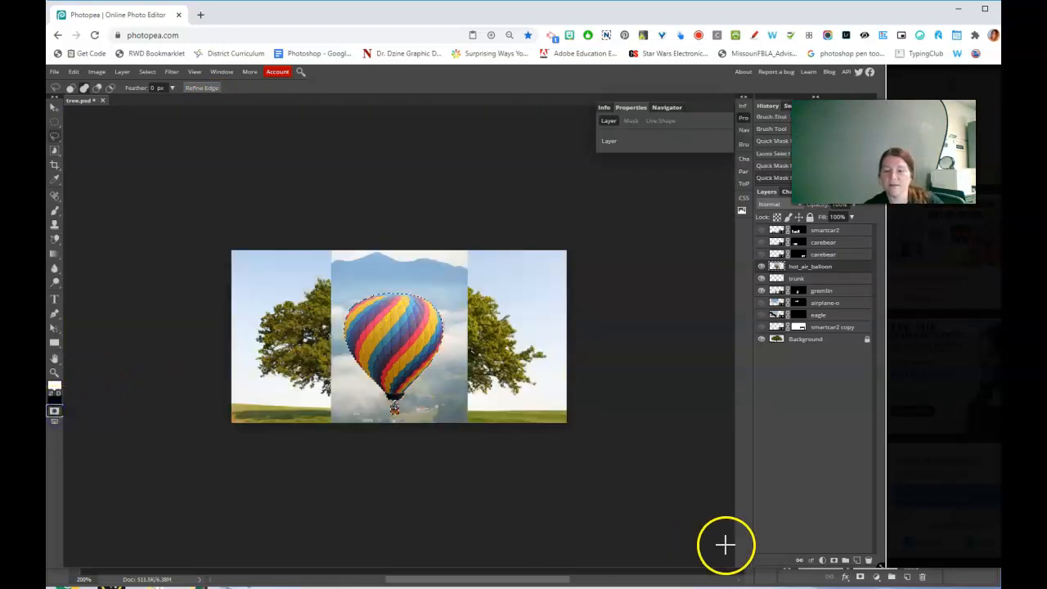
click(834, 561)
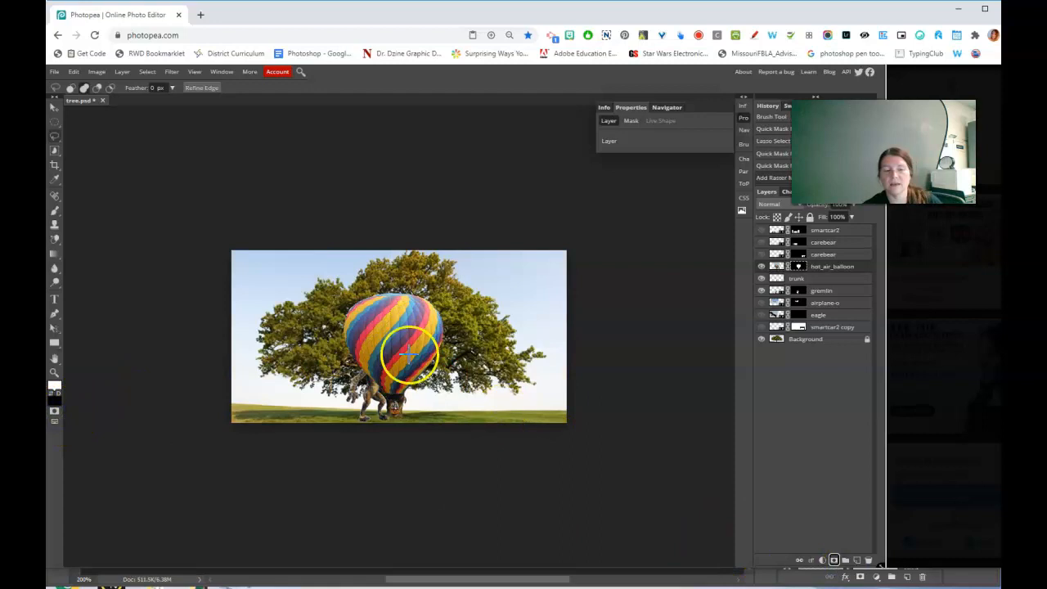
- Scale the masked balloon to about 50% with Free Transform and place it in the sky beside the tree's right edge
click(54, 107)
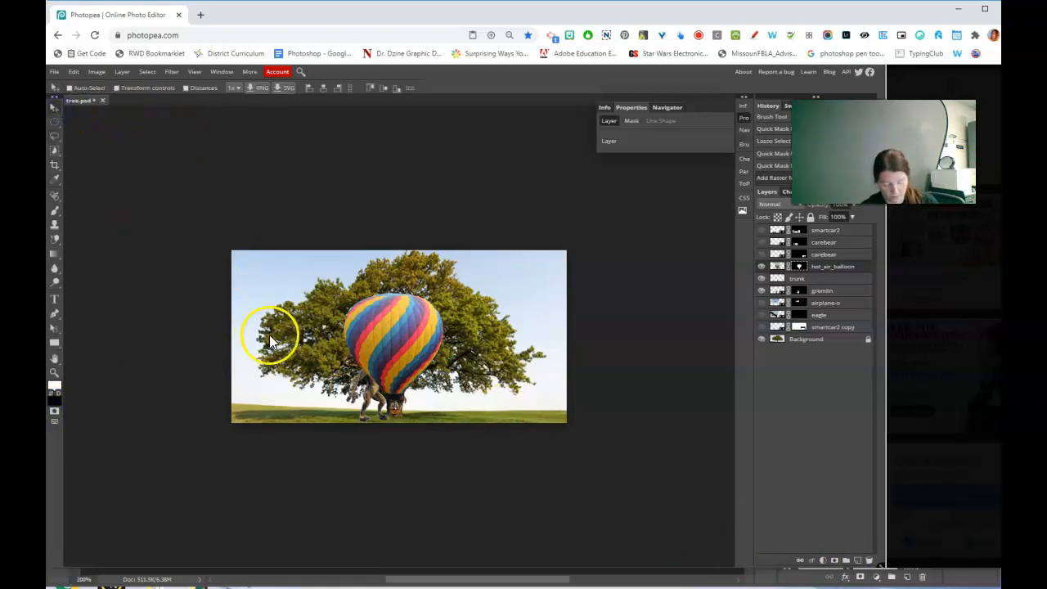
key(ctrl+t)
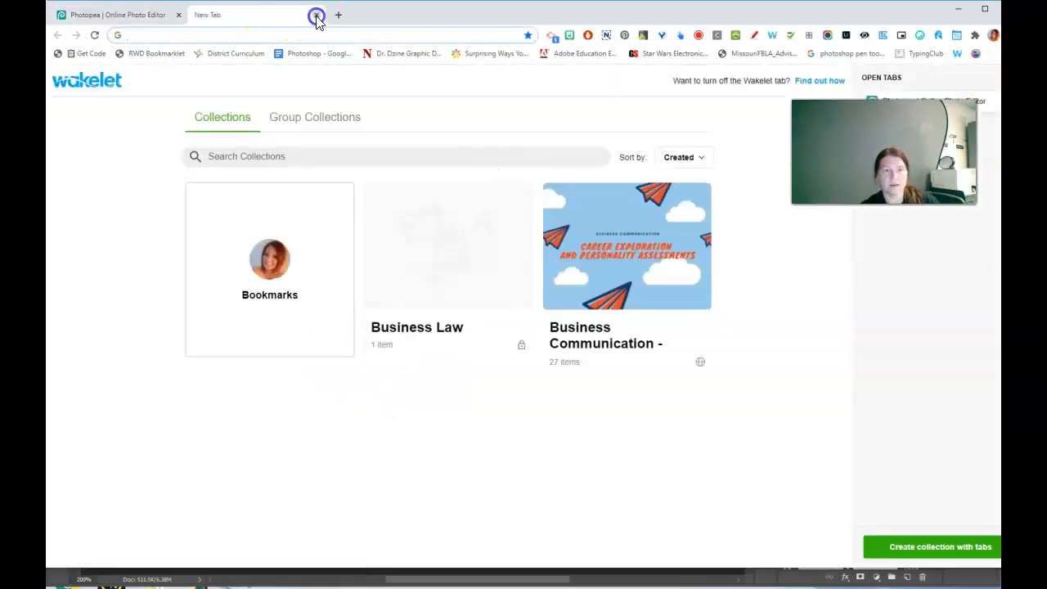
click(316, 16)
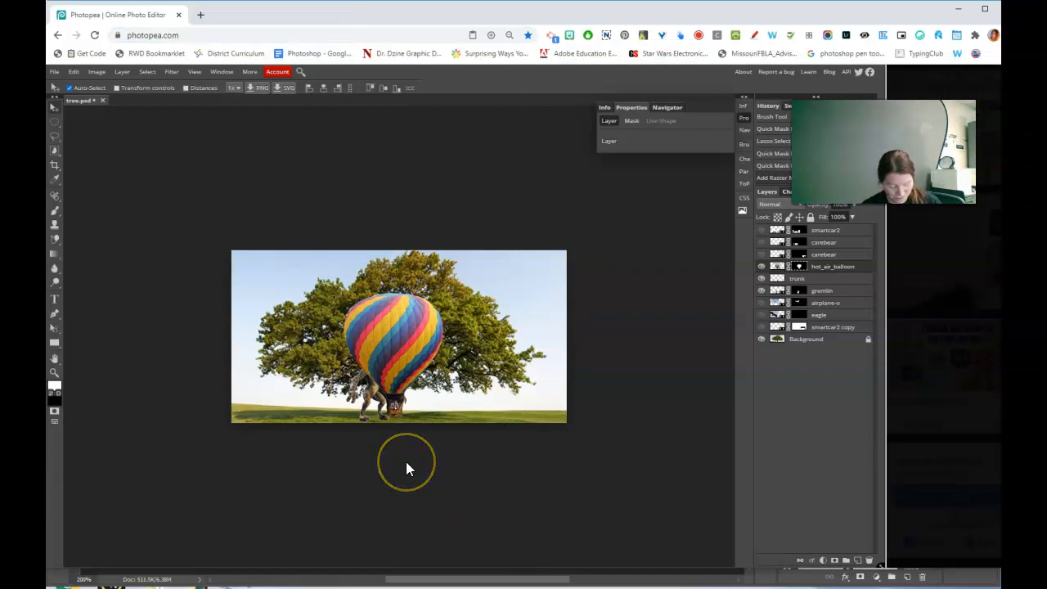
key(ctrl+t)
drag(328, 250, 397, 309)
drag(433, 401, 514, 335)
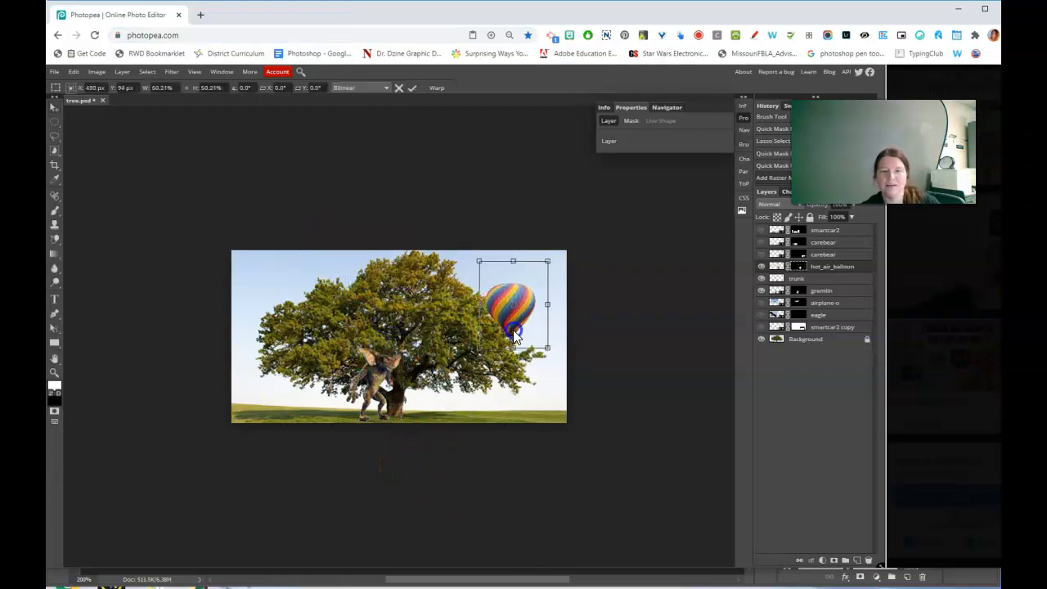
- Rotate the balloon about -17.7°, apply the transform, and nudge the balloon slightly higher in the sky
drag(551, 268, 543, 261)
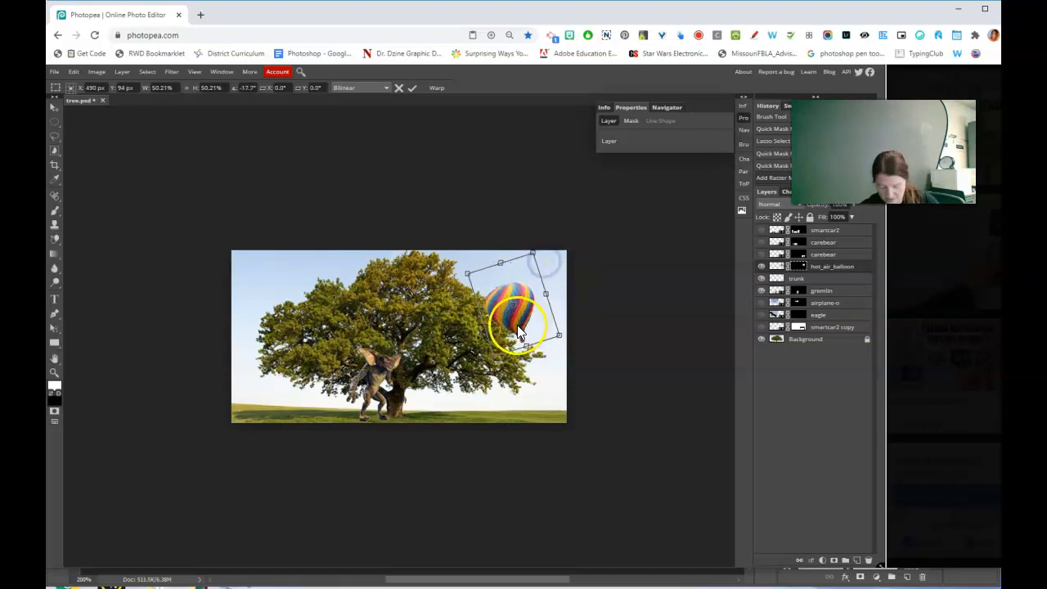
key(Return)
drag(517, 312, 514, 300)
click(645, 340)
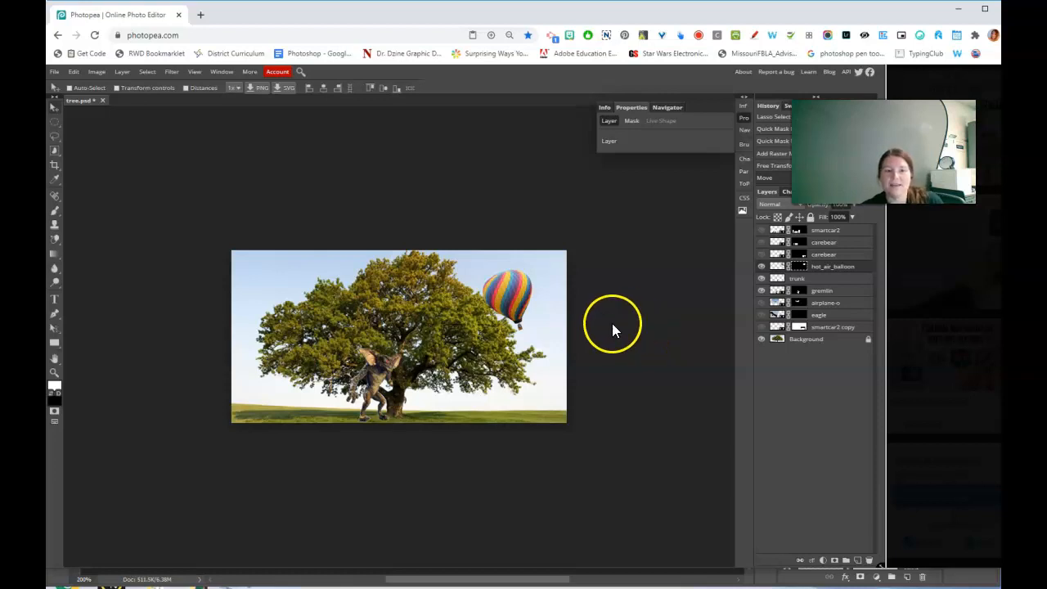
- Hide the gremlin, trunk and hot_air_balloon layers and select the Background layer
click(762, 290)
click(761, 266)
click(787, 340)
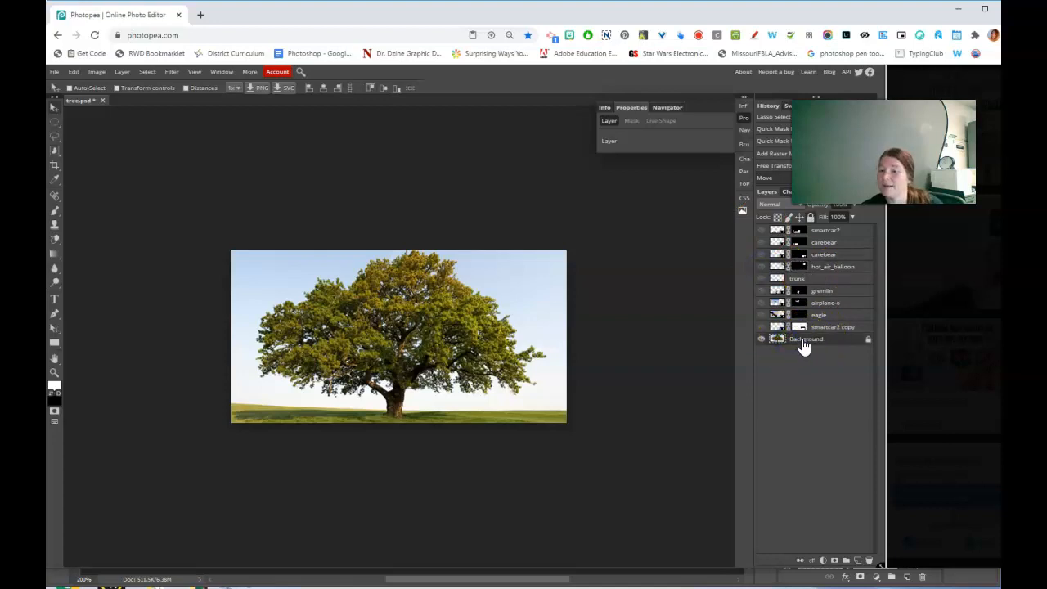
- Duplicate the Background tree layer and hide the original Background
right_click(804, 342)
drag(884, 152, 895, 201)
right_click(804, 340)
click(822, 108)
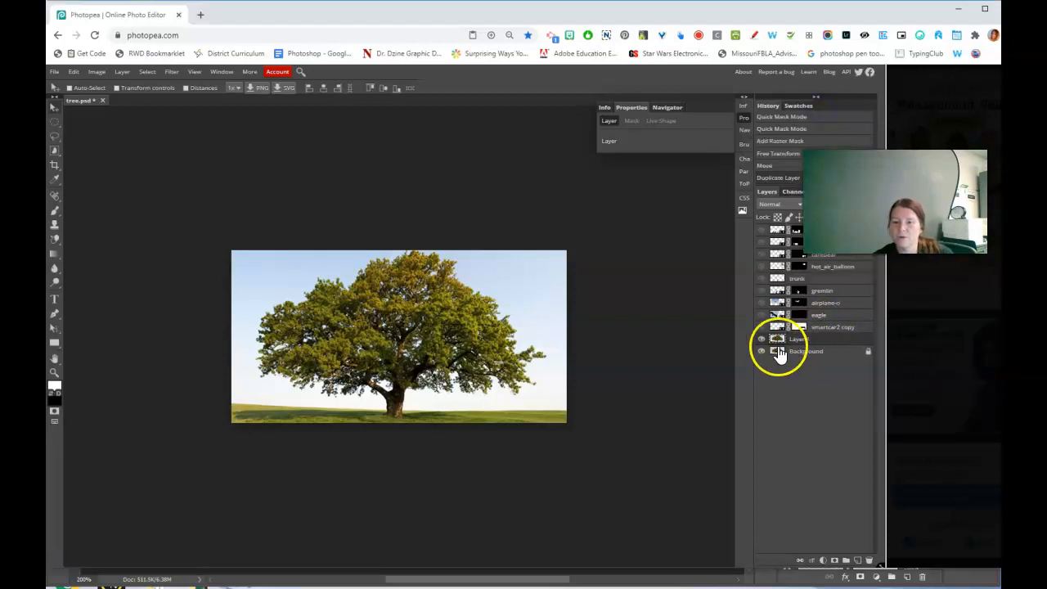
click(760, 353)
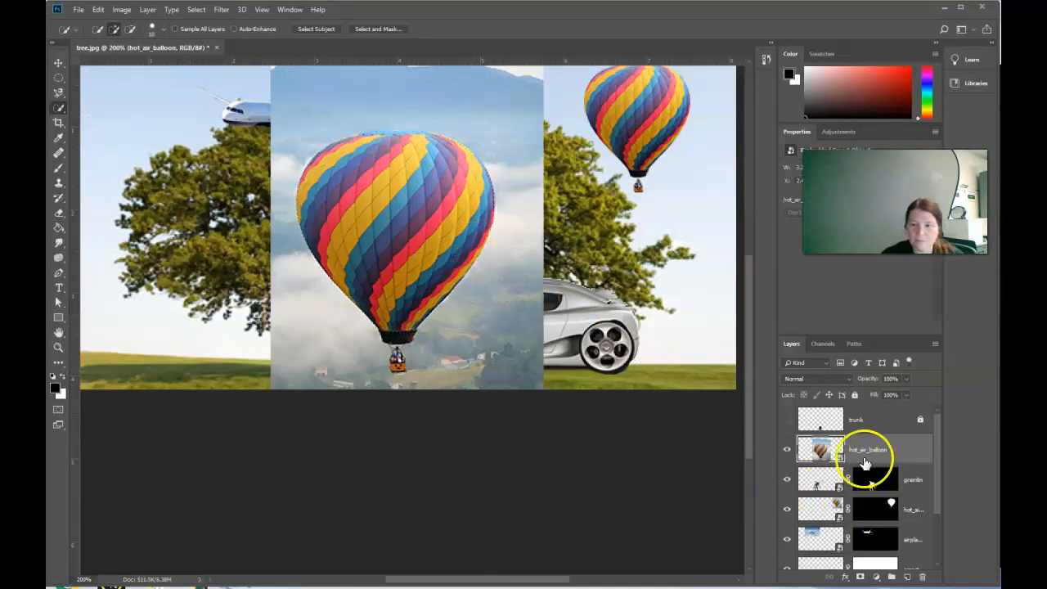
- Switch to Photoshop and hide every layer above the Background in tree.jpg
click(787, 450)
scroll(810, 474, down, 3)
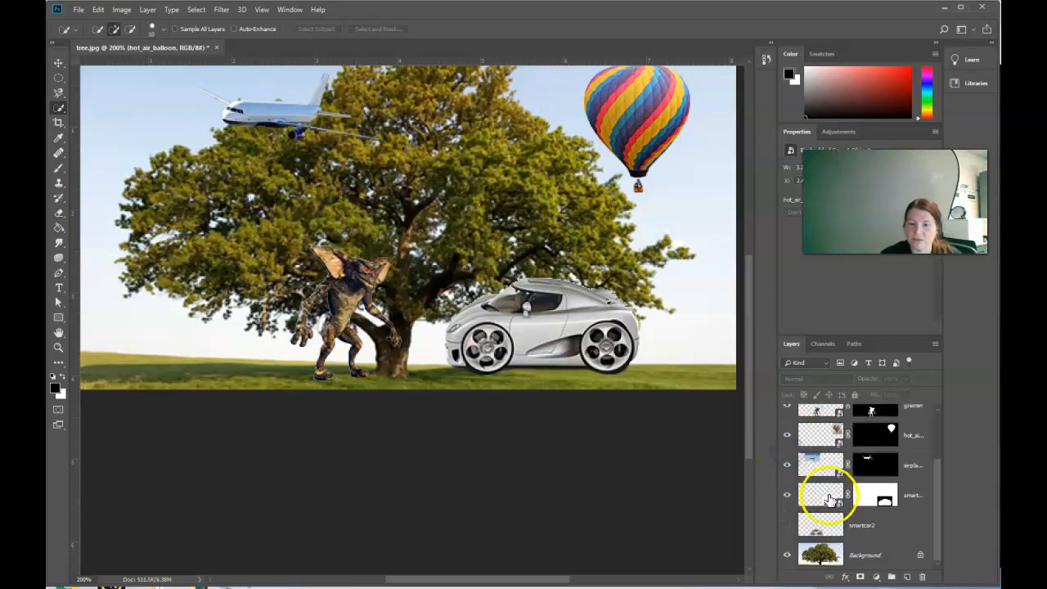
click(830, 554)
drag(787, 501, 797, 418)
scroll(781, 458, down, 3)
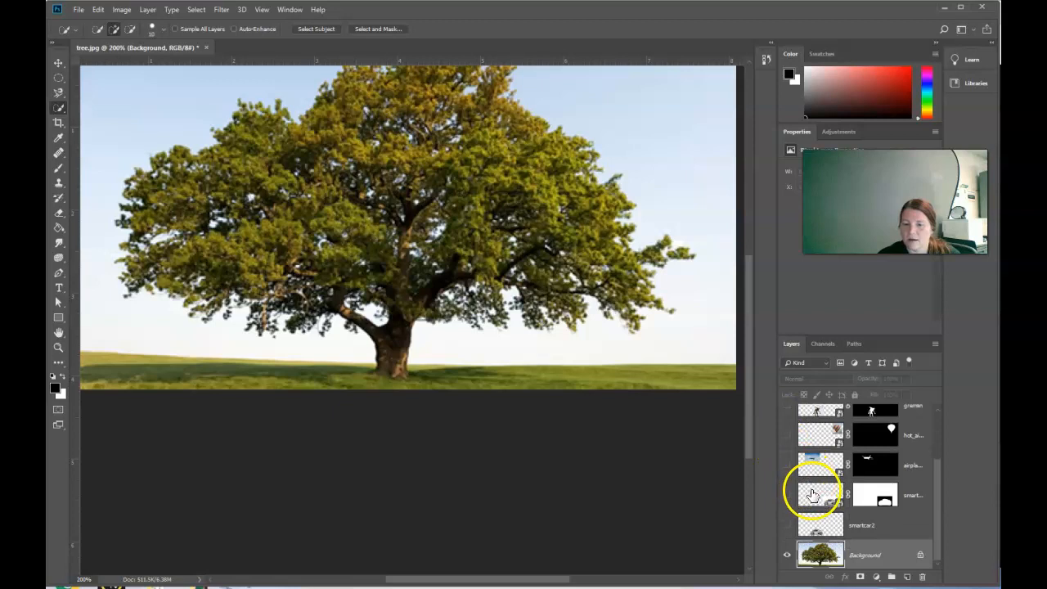
- Duplicate the Background layer as Background copy and hide the original Background
right_click(831, 563)
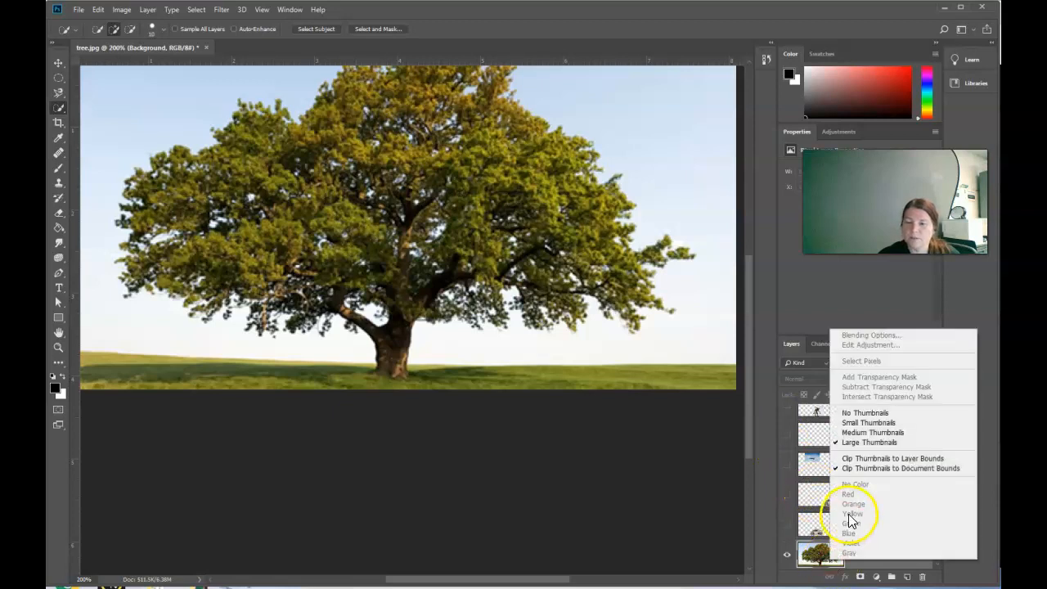
click(809, 554)
right_click(876, 556)
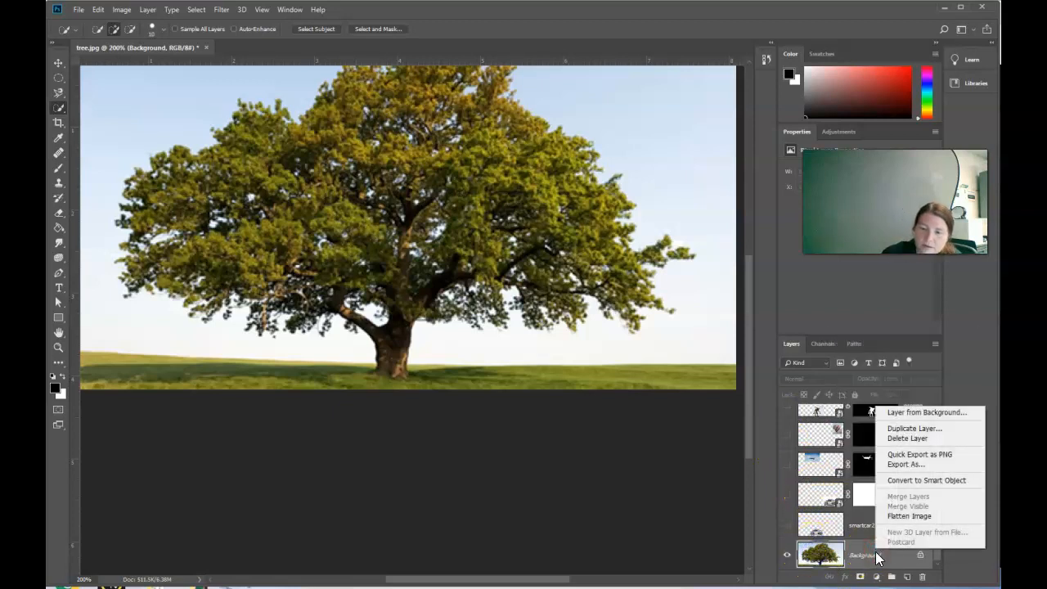
click(906, 428)
click(701, 185)
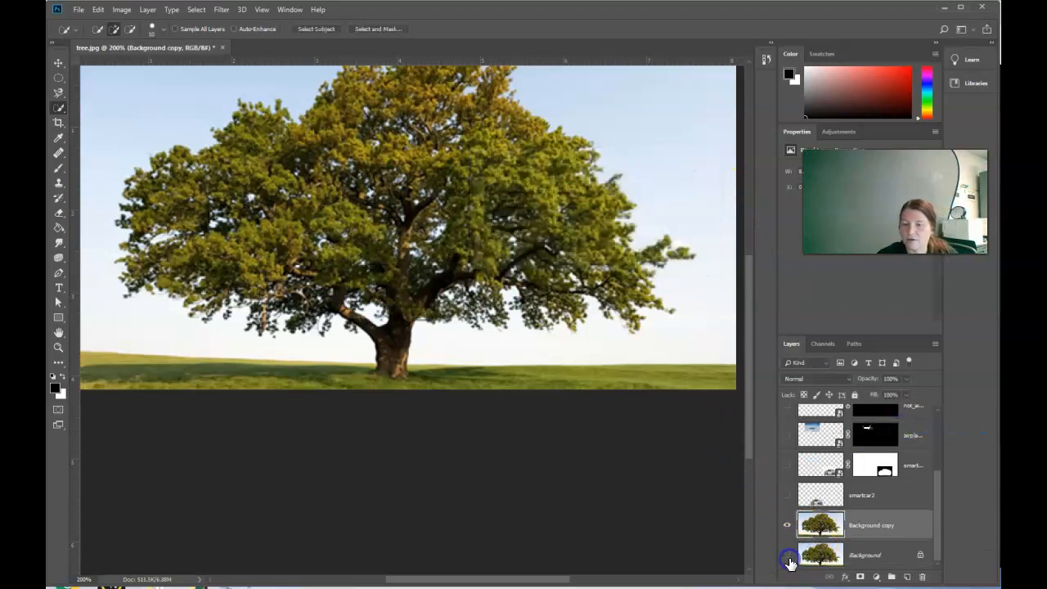
- Select the tree with Select Subject, preview the selection in Quick Mask, and add it as a layer mask on Background copy
scroll(685, 435, up, 1)
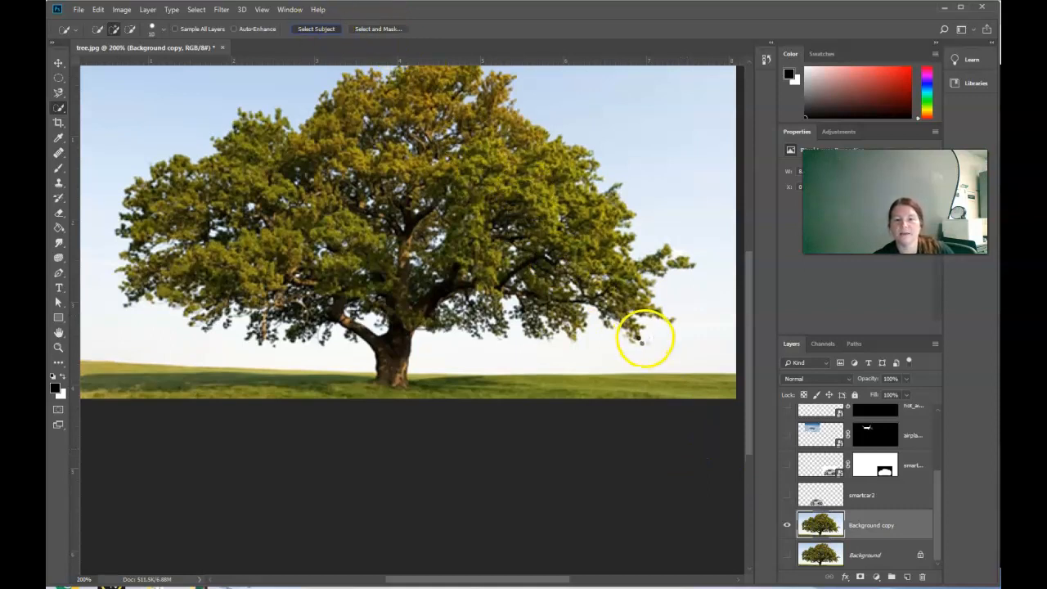
scroll(647, 360, up, 1)
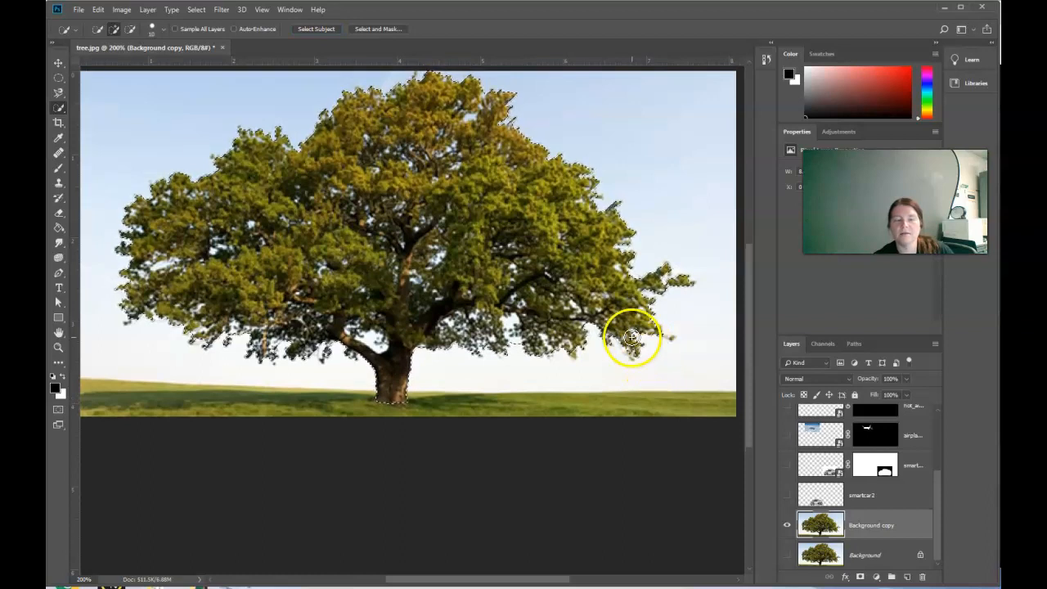
click(58, 410)
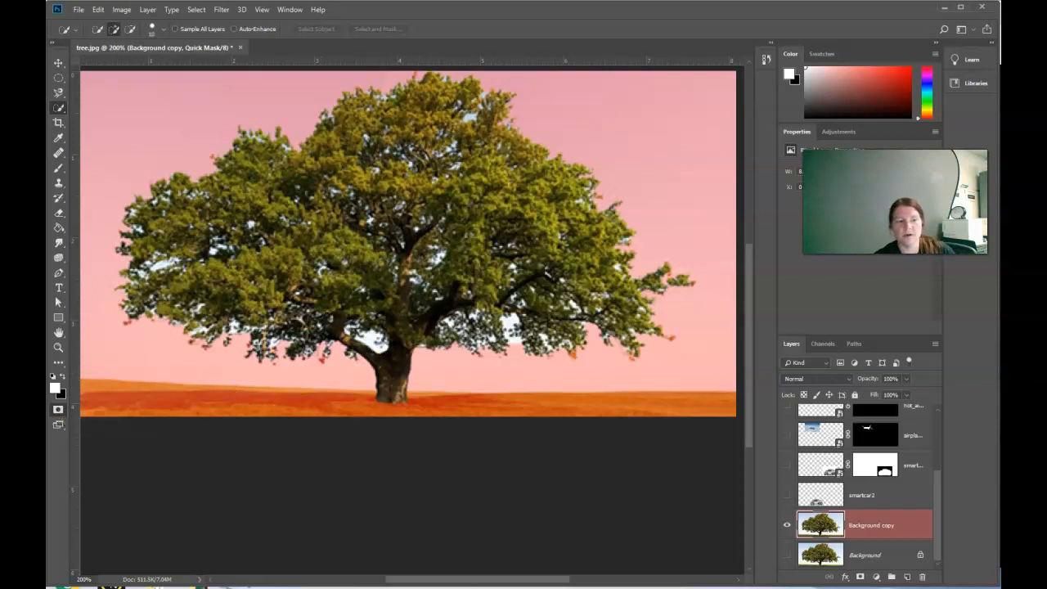
click(58, 409)
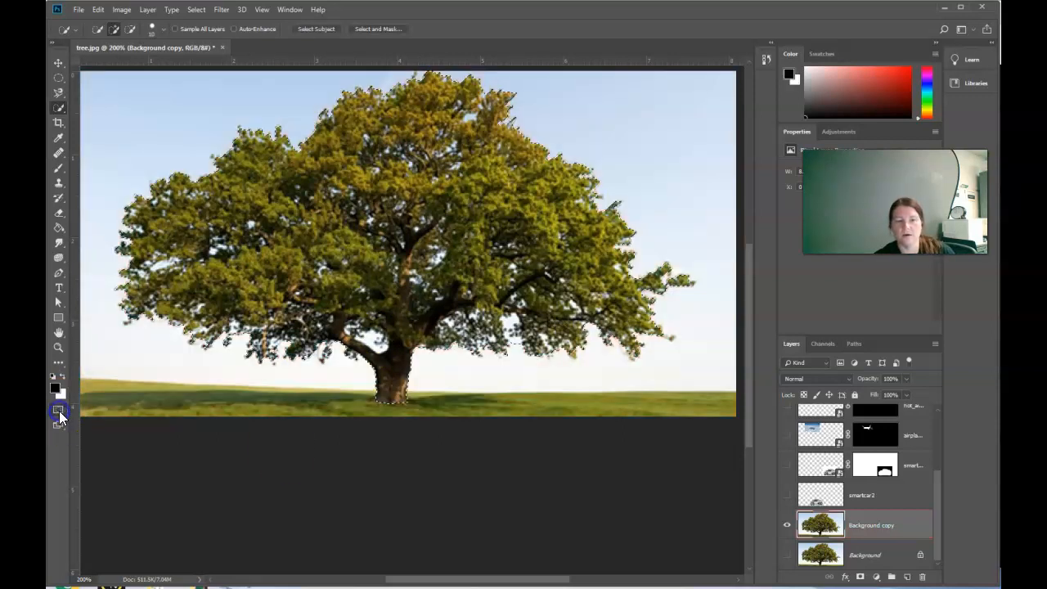
click(860, 578)
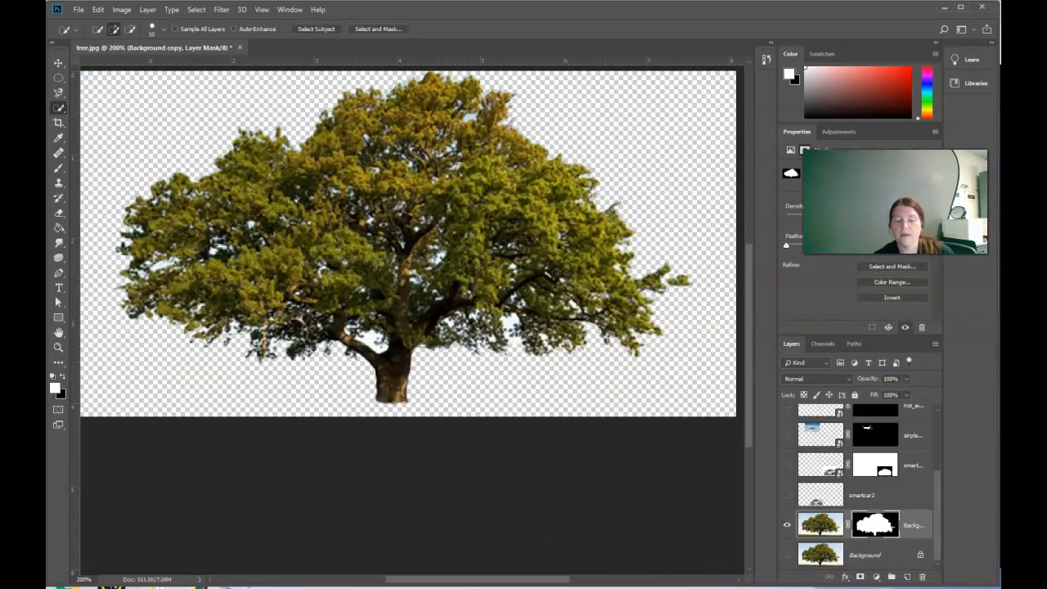
- Switch to Photopea and cut the tree out of the duplicated layer with Magic Cut, output as a Raster Mask
click(513, 560)
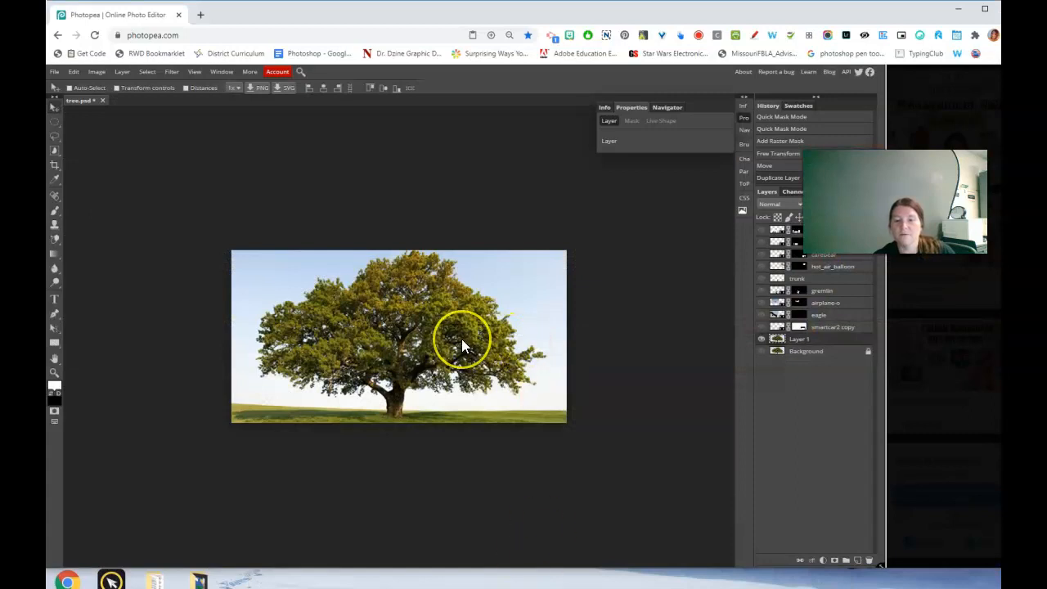
click(55, 150)
right_click(401, 338)
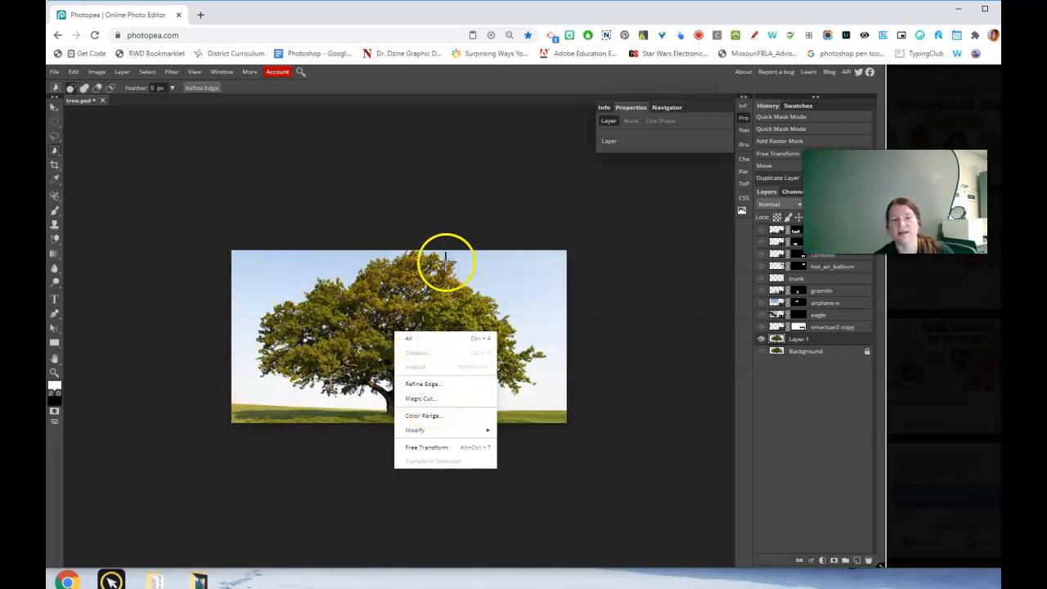
click(421, 399)
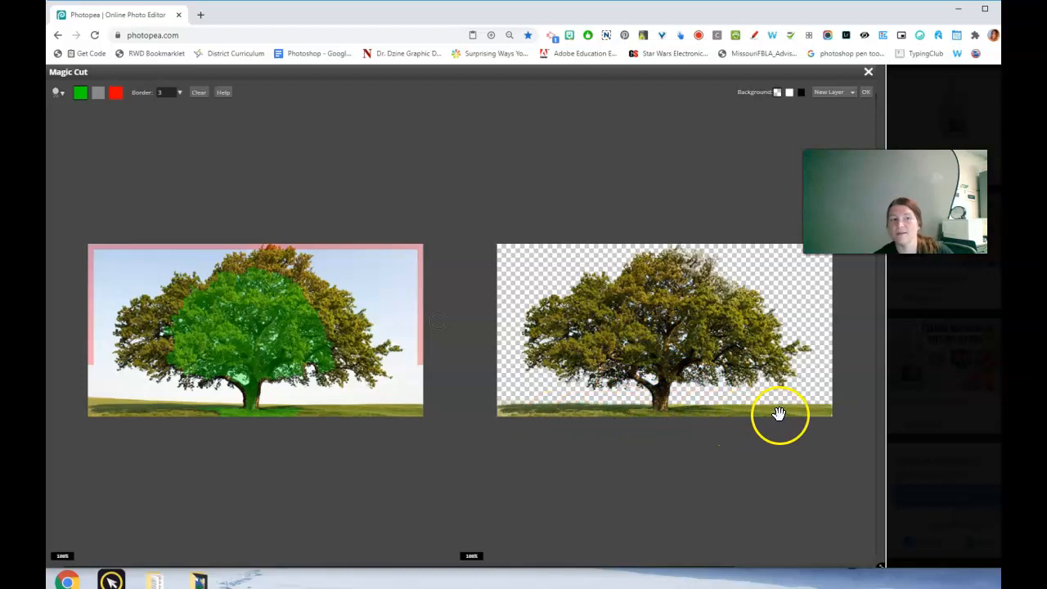
click(833, 92)
click(833, 126)
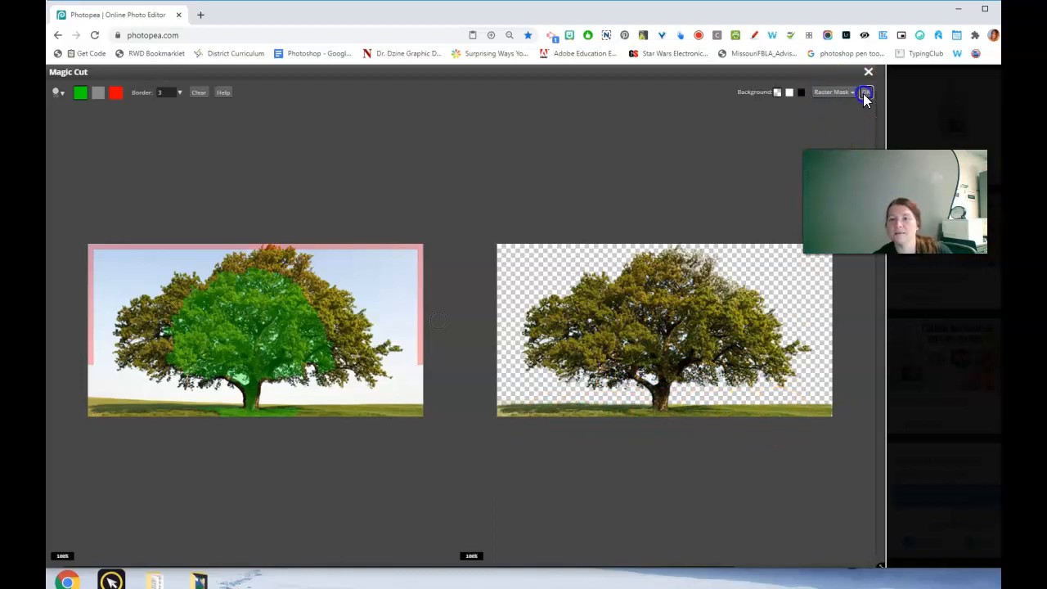
click(865, 94)
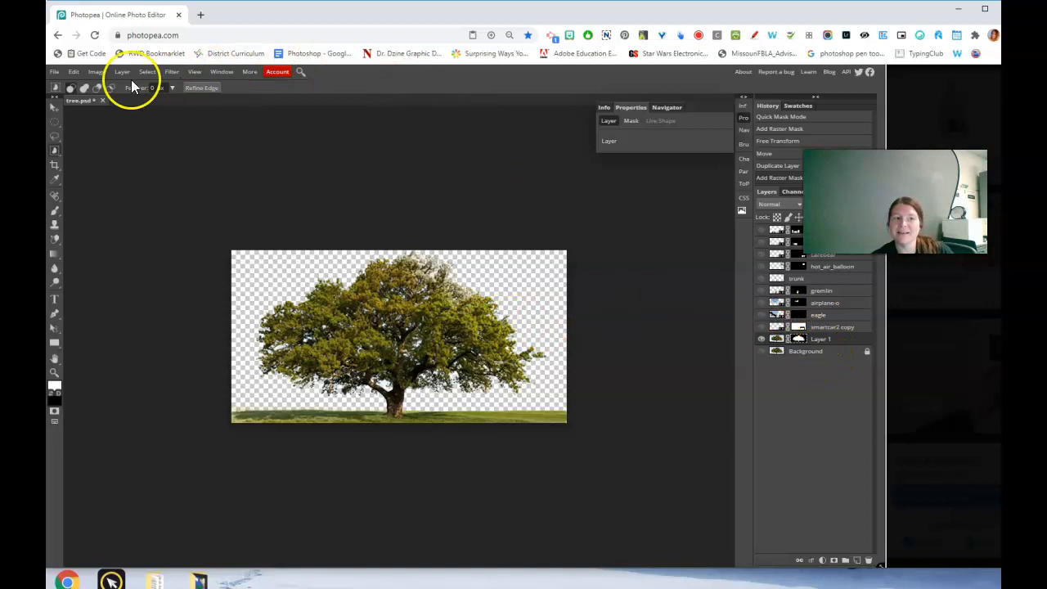
- Place hot_air_balloon.jpg into the tree document as a new layer above Layer 1 and accept its default placement
click(53, 74)
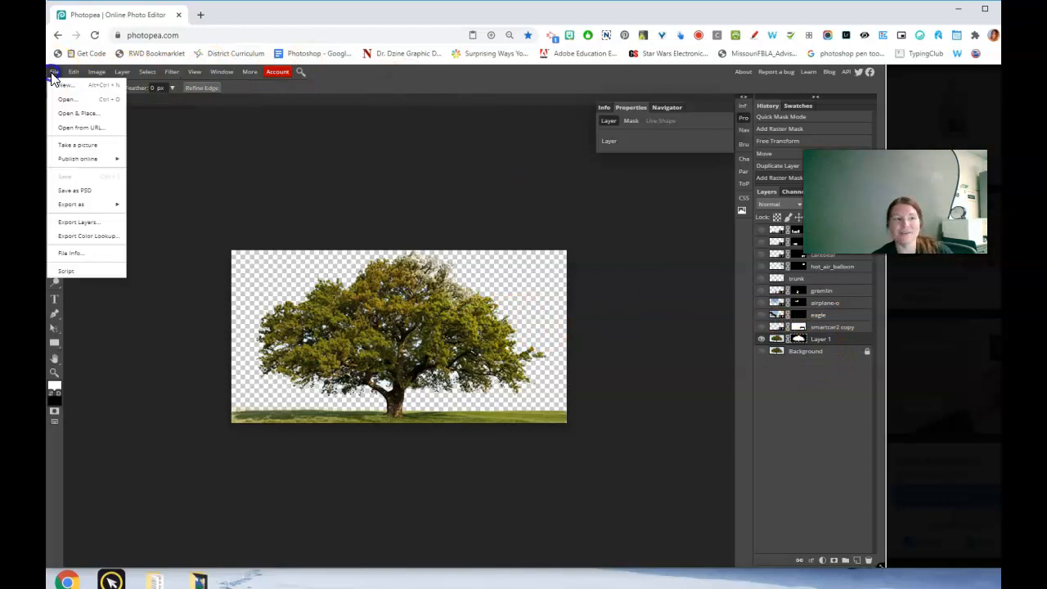
click(80, 114)
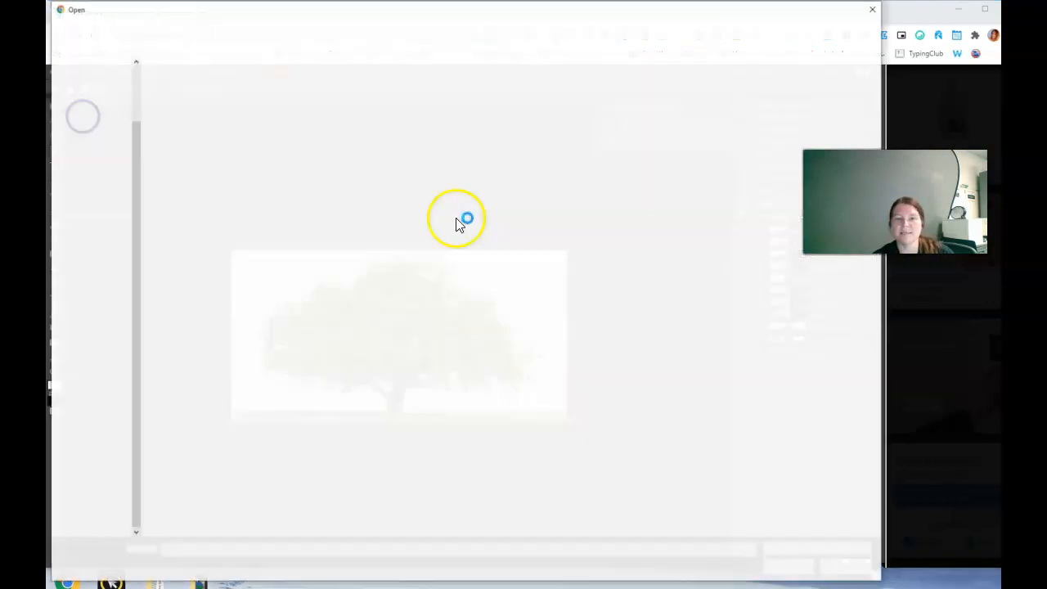
double_click(774, 322)
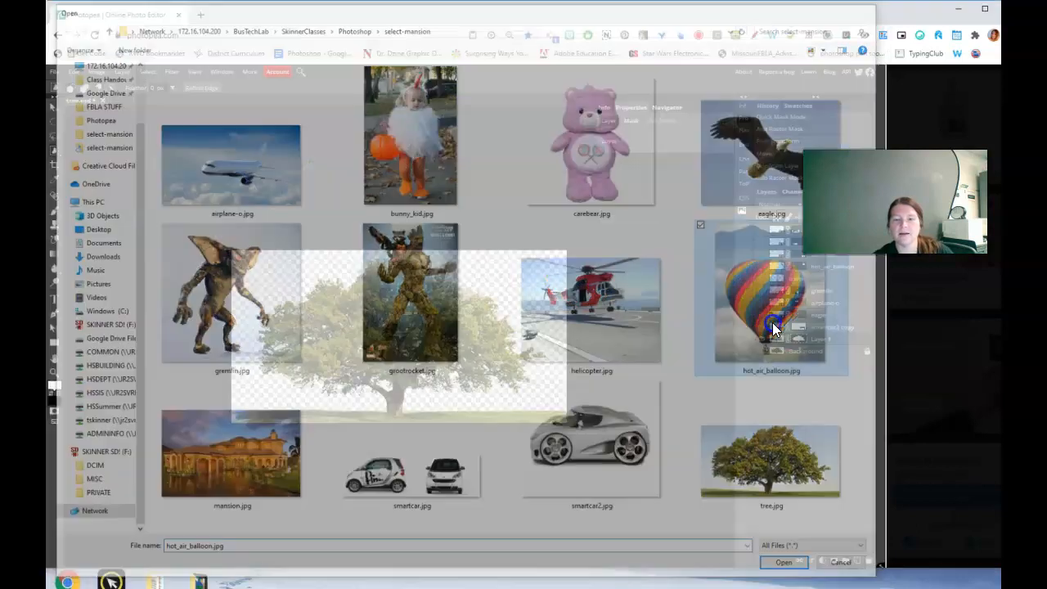
click(411, 89)
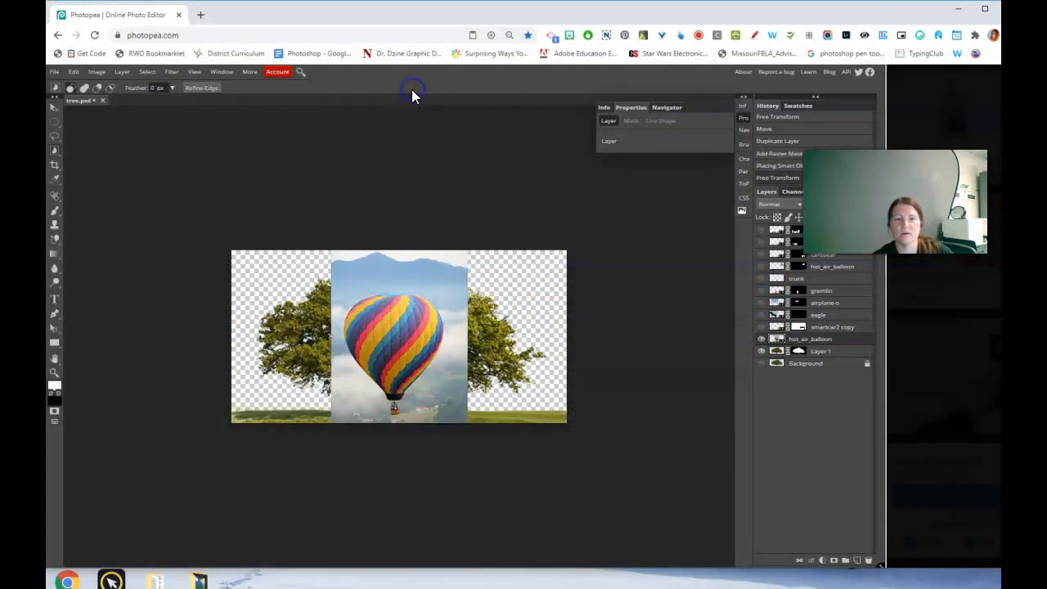
- Cut the placed hot air balloon out of its sky background with Magic Cut, output as a Raster Mask
right_click(398, 339)
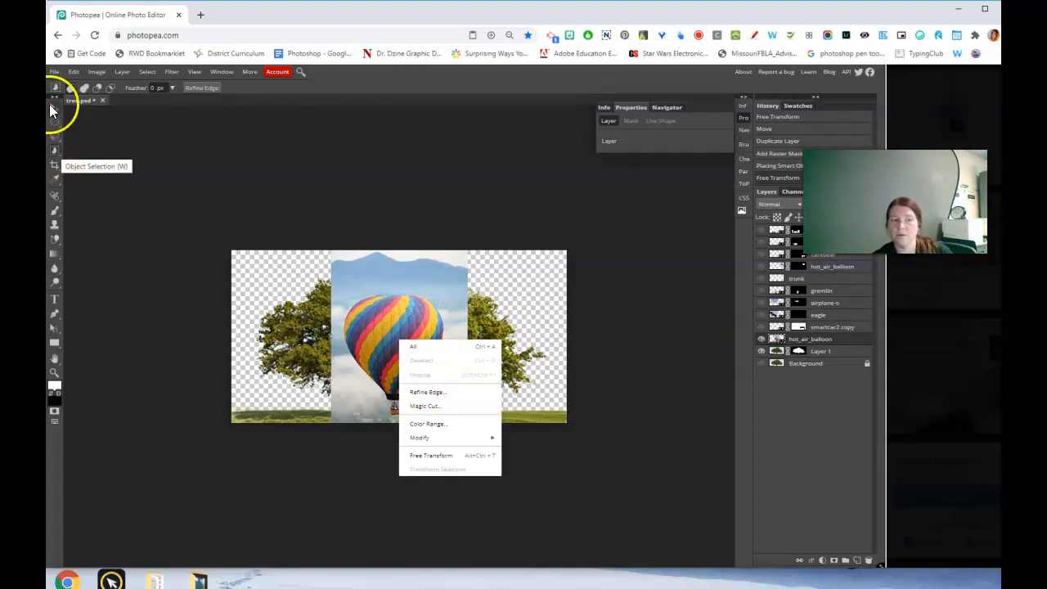
click(419, 409)
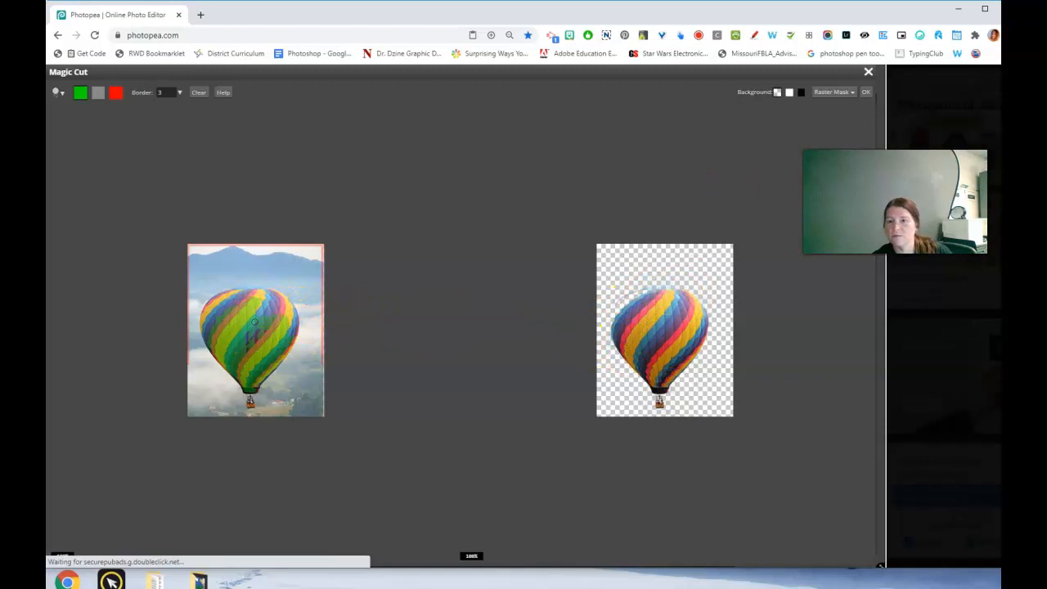
click(843, 92)
click(866, 92)
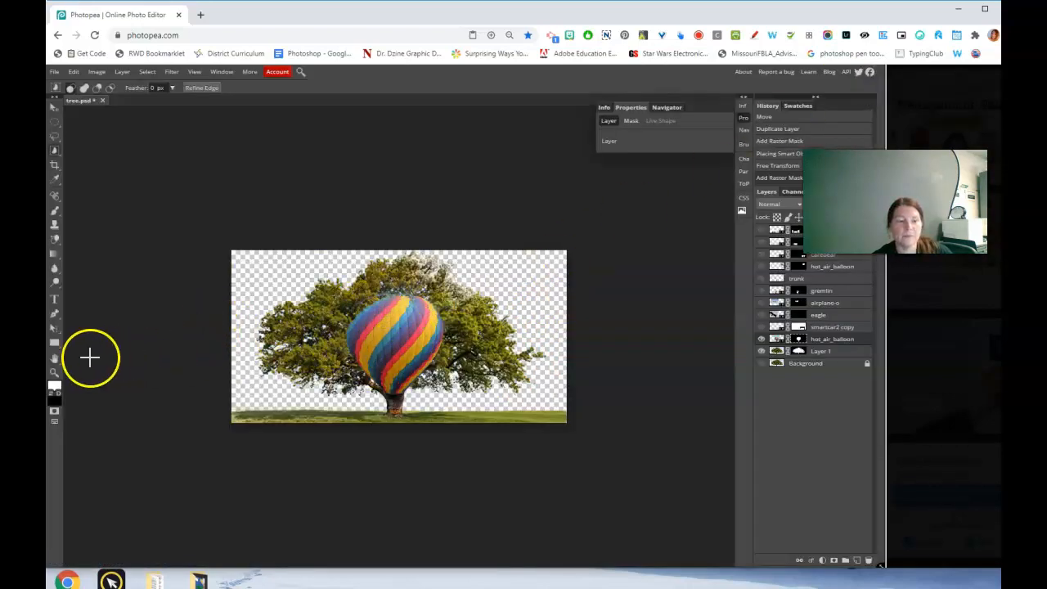
- Paint white on the hot_air_balloon layer mask along the balloon's upper and side edges to restore its missing parts
click(55, 372)
click(374, 318)
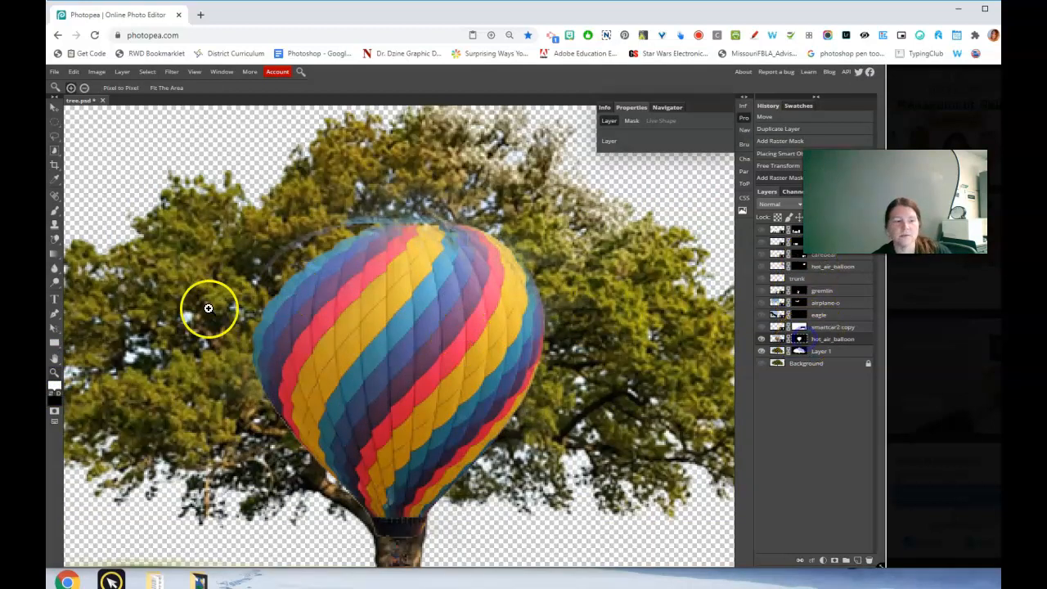
click(53, 212)
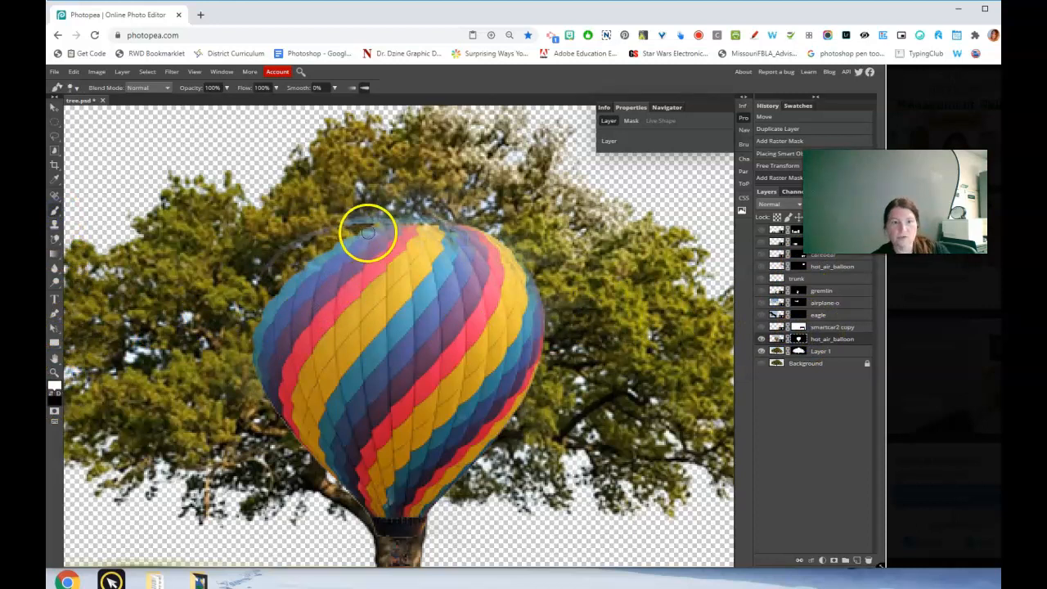
drag(390, 227, 356, 238)
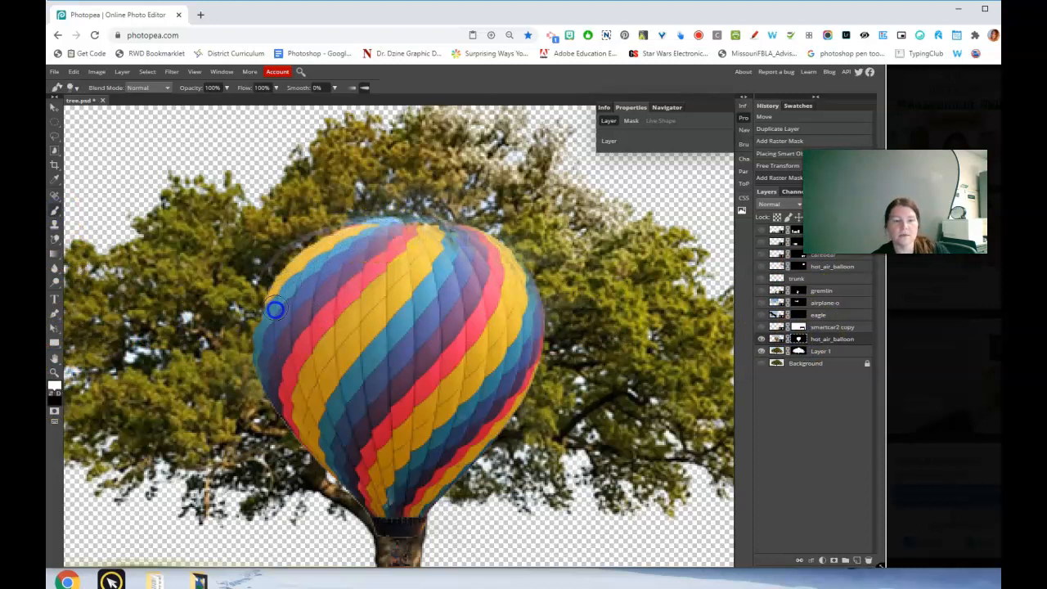
mouse_move(264, 343)
mouse_down()
mouse_move(266, 288)
mouse_move(301, 251)
mouse_up()
mouse_move(366, 235)
mouse_down()
mouse_move(451, 232)
mouse_move(475, 243)
mouse_up()
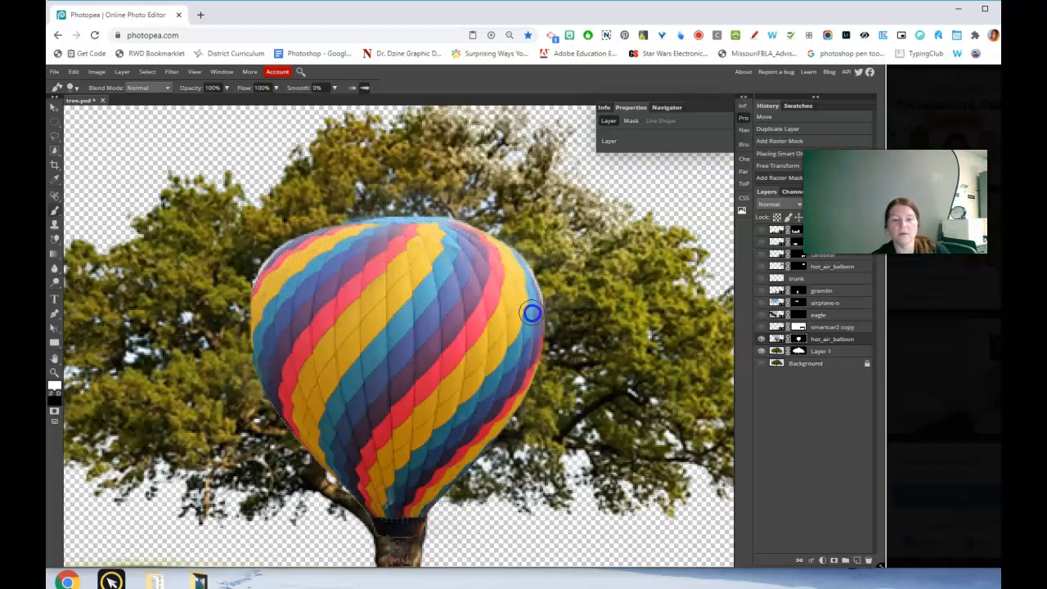
drag(526, 350, 520, 370)
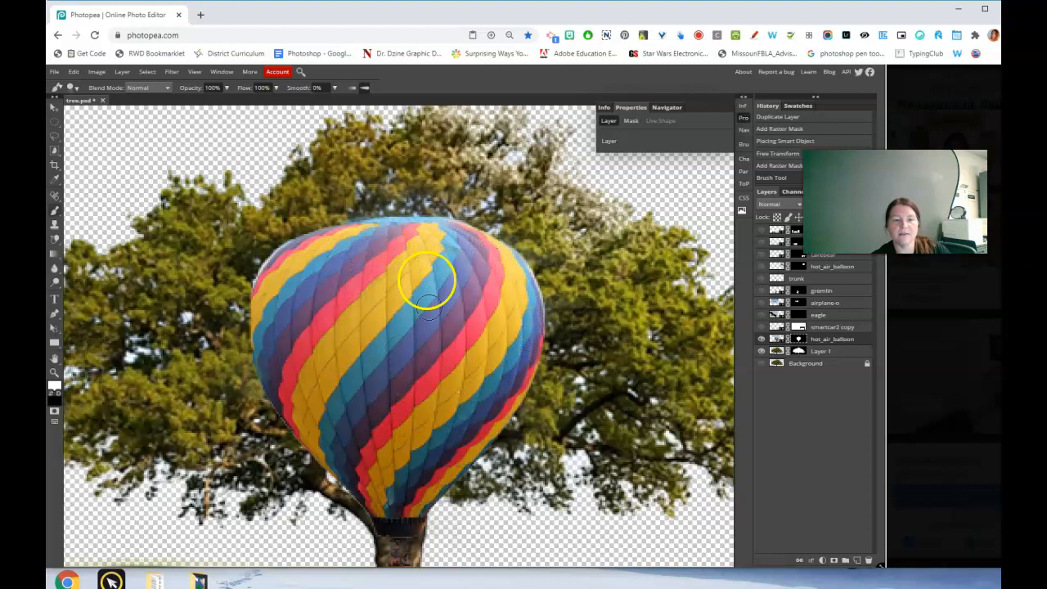
scroll(452, 379, down, 3)
scroll(453, 379, up, 3)
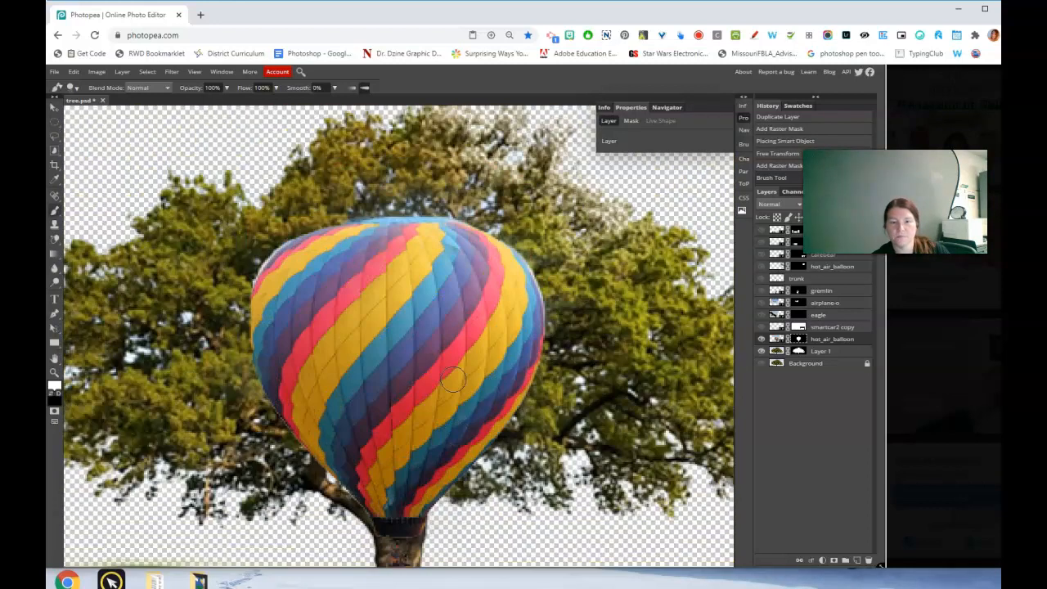
scroll(468, 363, down, 5)
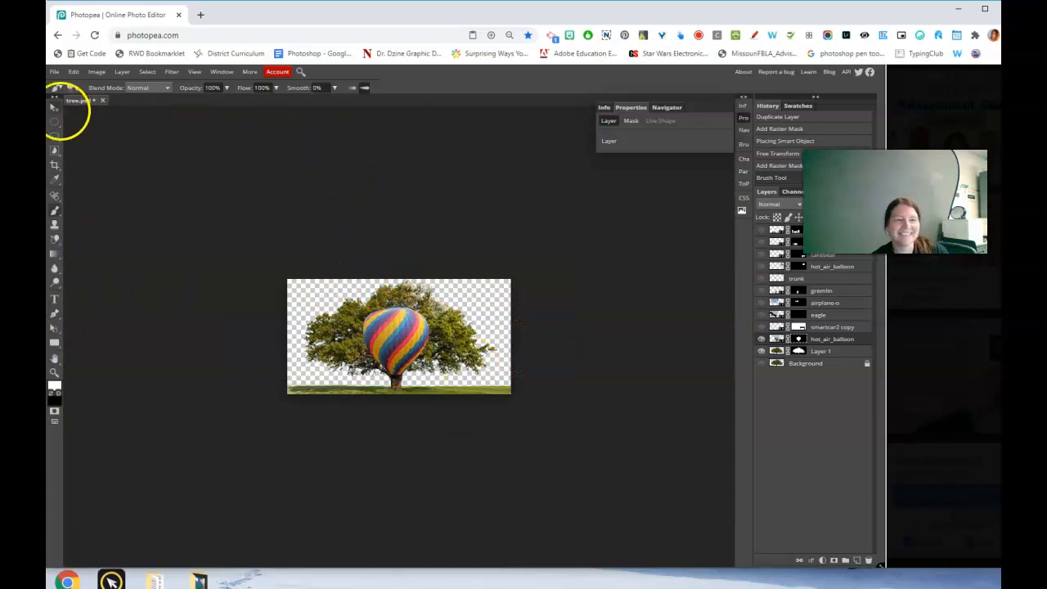
- Move the masked balloon from the middle of the tree to the right side of its crown
click(54, 108)
drag(401, 344, 475, 327)
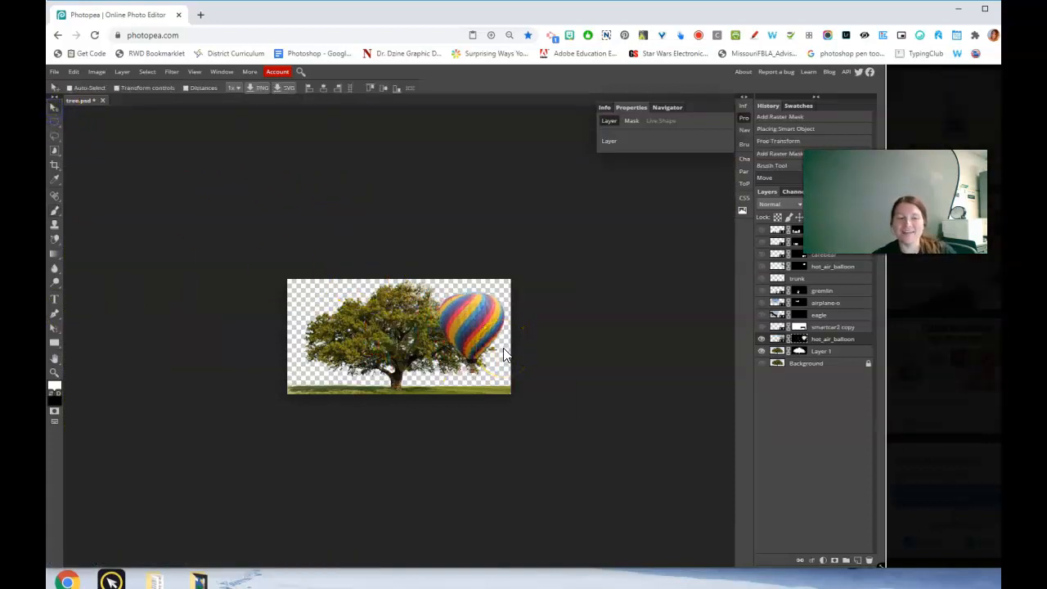
click(493, 345)
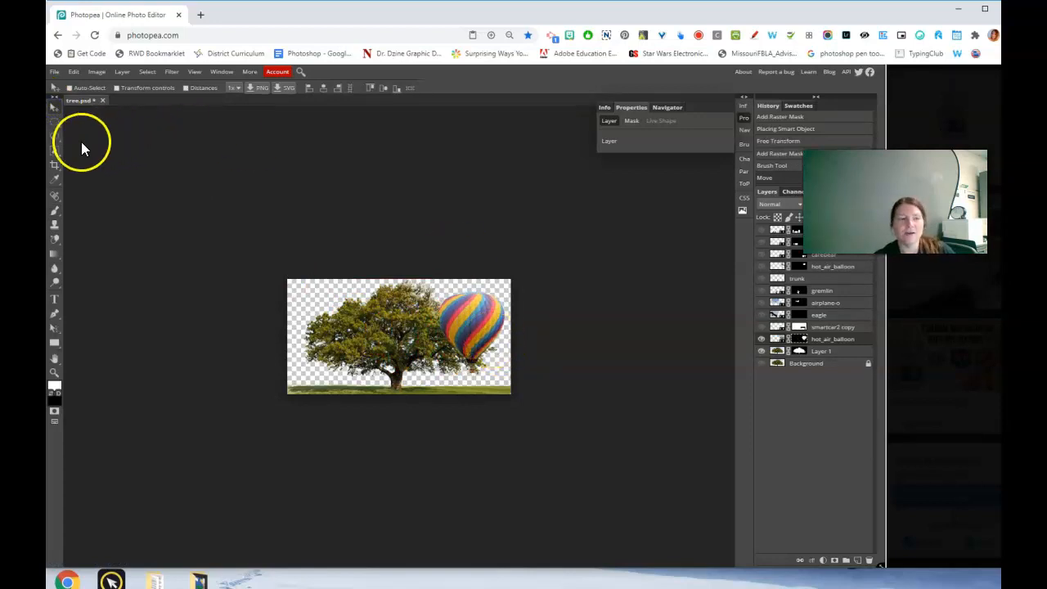
click(53, 151)
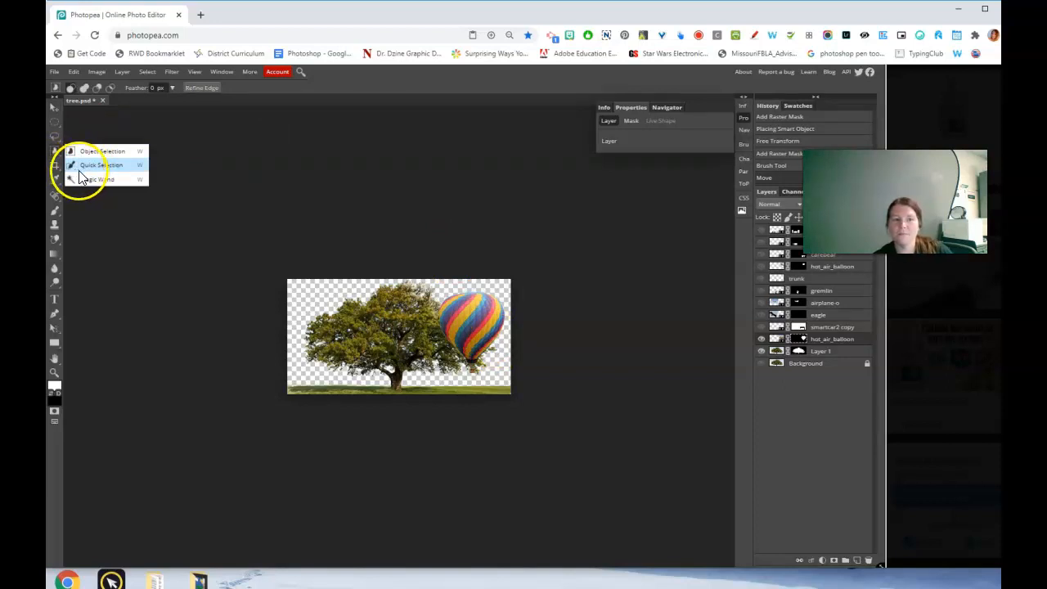
click(88, 151)
click(54, 156)
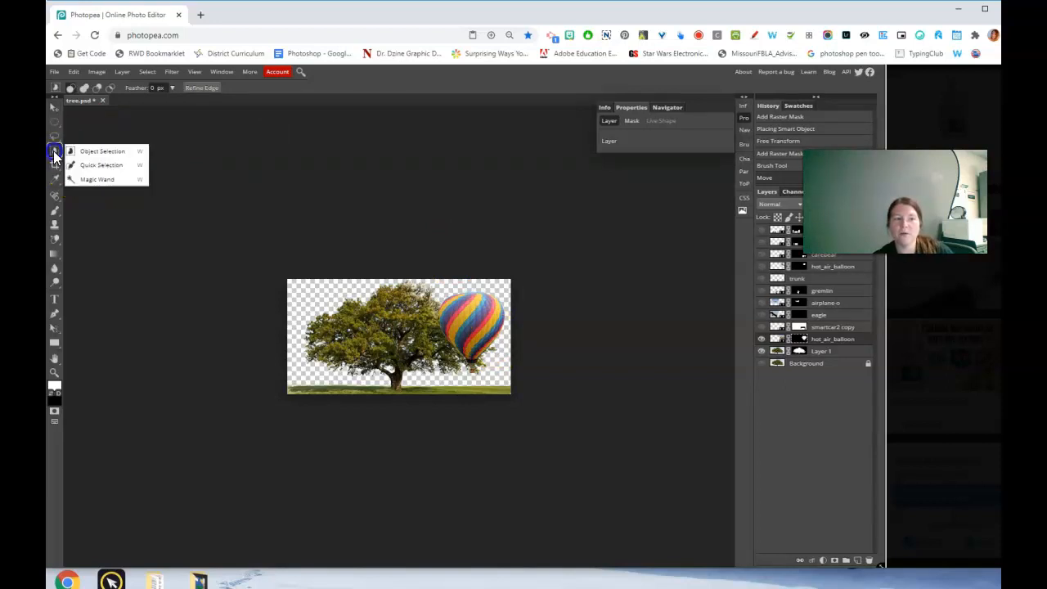
click(66, 151)
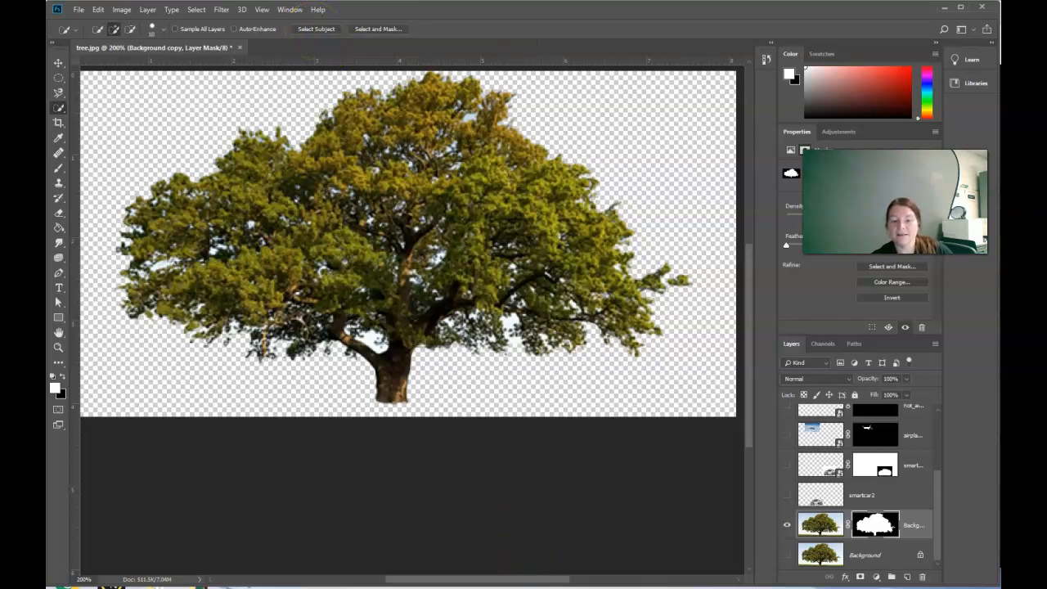
key(alt+Tab)
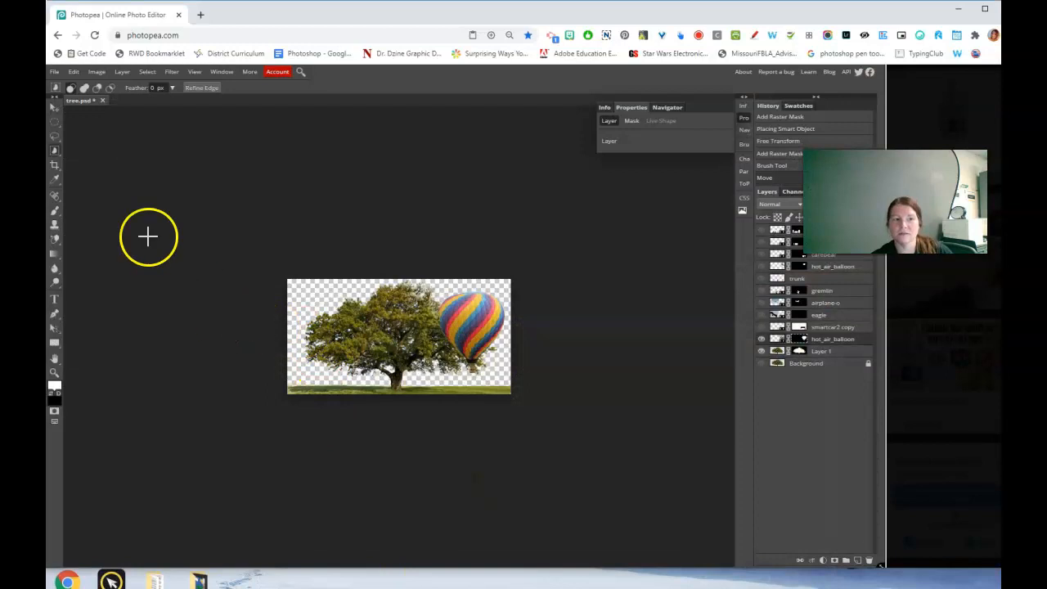
right_click(390, 334)
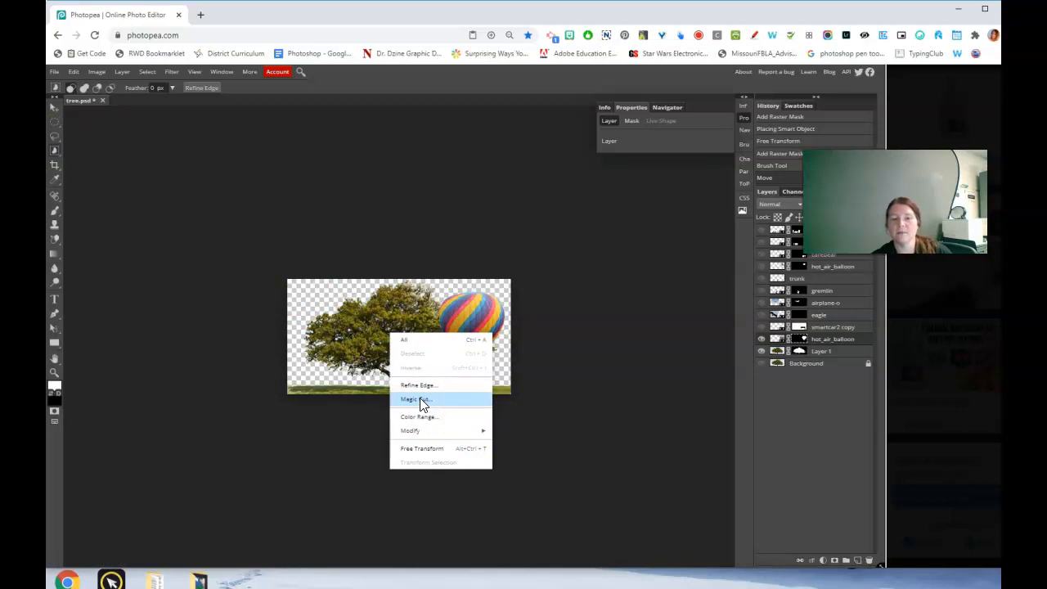
click(485, 79)
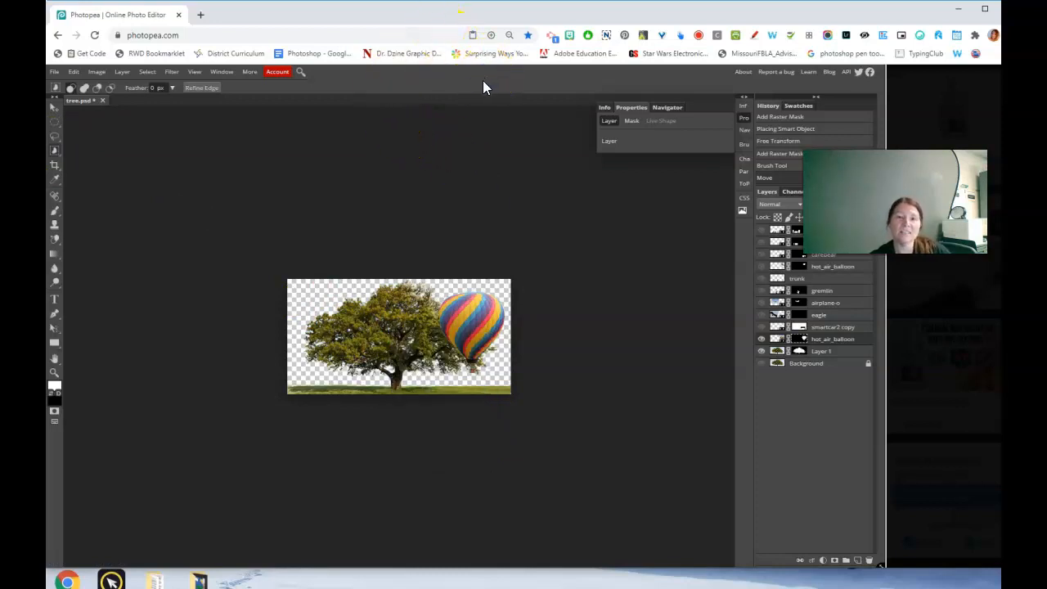